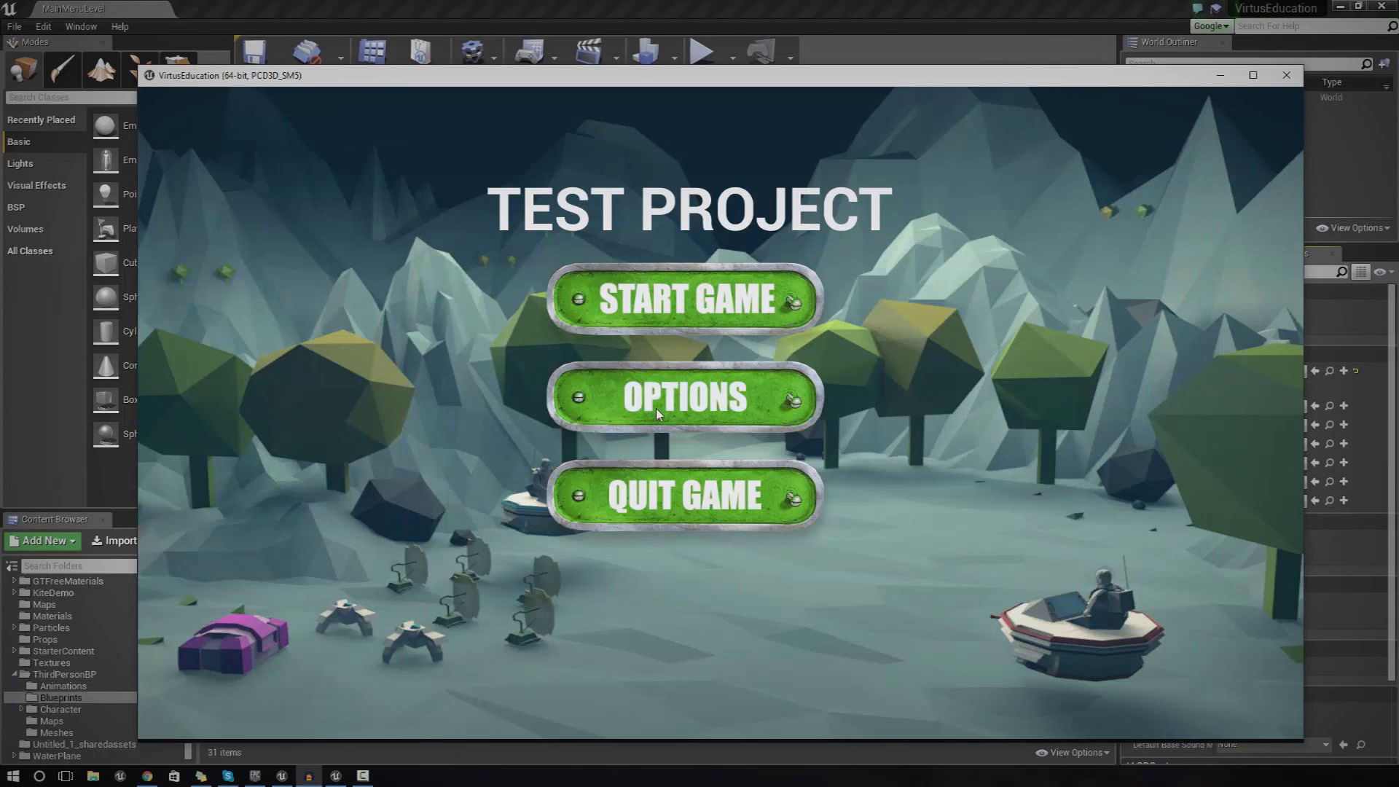
# Step: In the game's Options menu, try the 1920x1080, 1280x720 and 640x480 resolutions
pyautogui.click(656, 408)
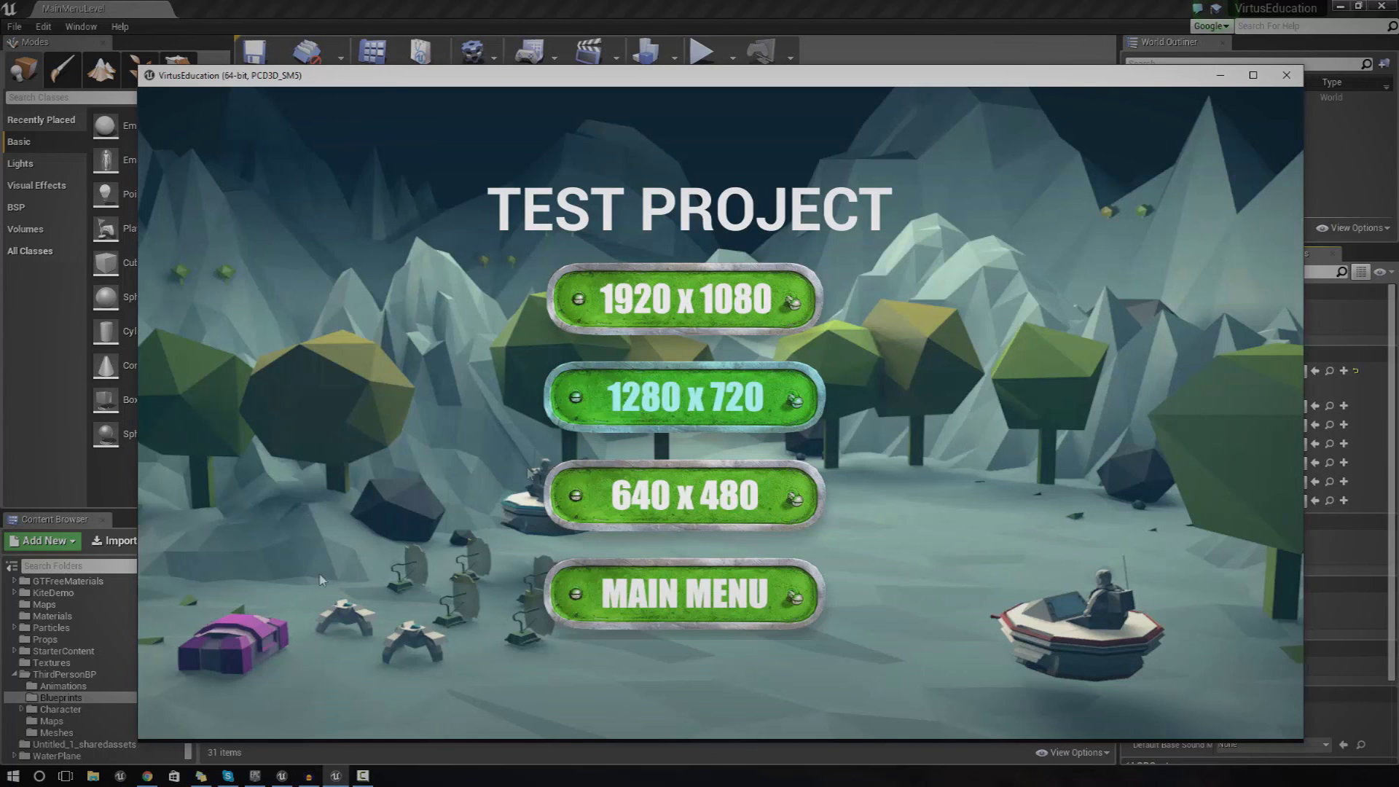
pyautogui.click(652, 406)
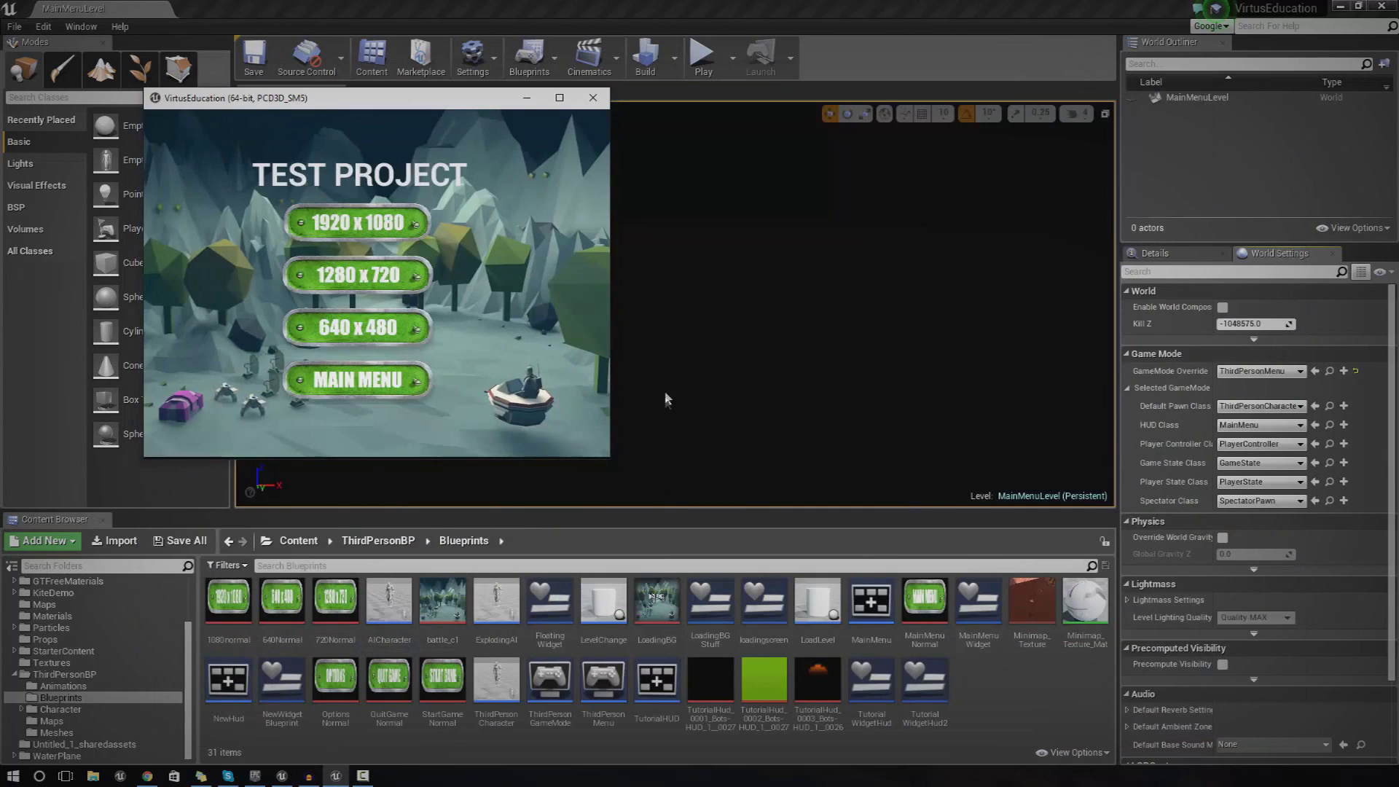
pyautogui.click(361, 278)
pyautogui.click(543, 291)
pyautogui.click(748, 651)
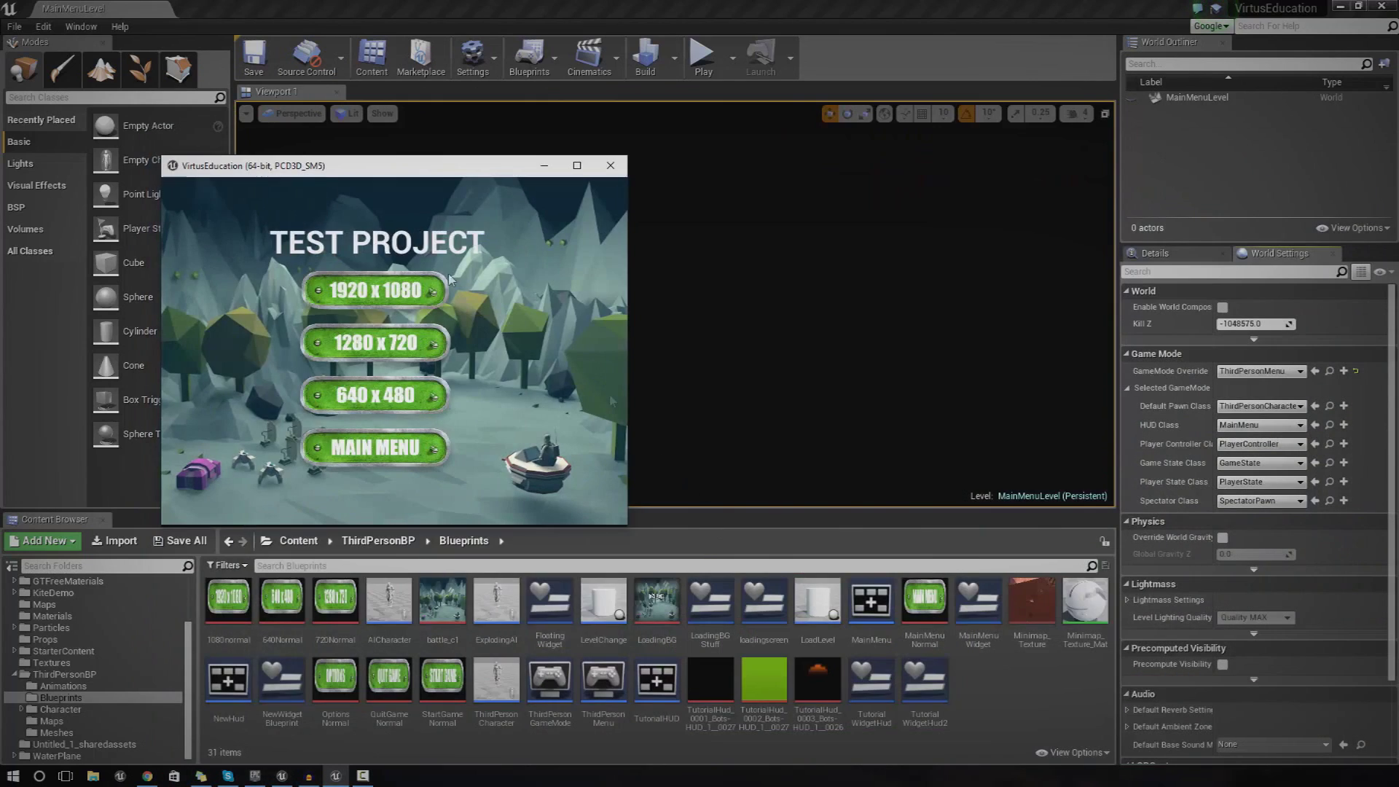
pyautogui.click(328, 339)
# Step: Move the game window, return to the main menu, then quit back to the editor
pyautogui.moveTo(462, 182); pyautogui.dragTo(497, 158)
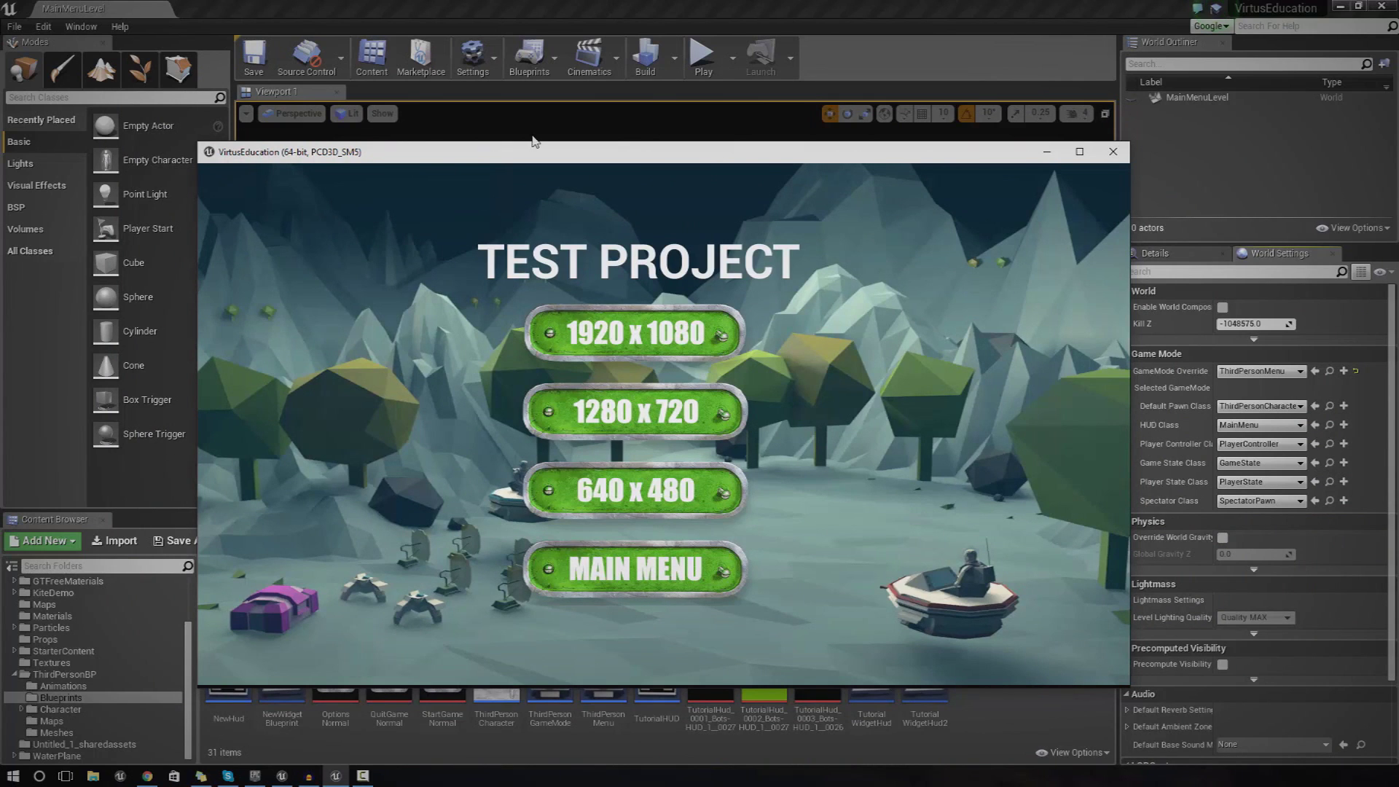
pyautogui.click(598, 579)
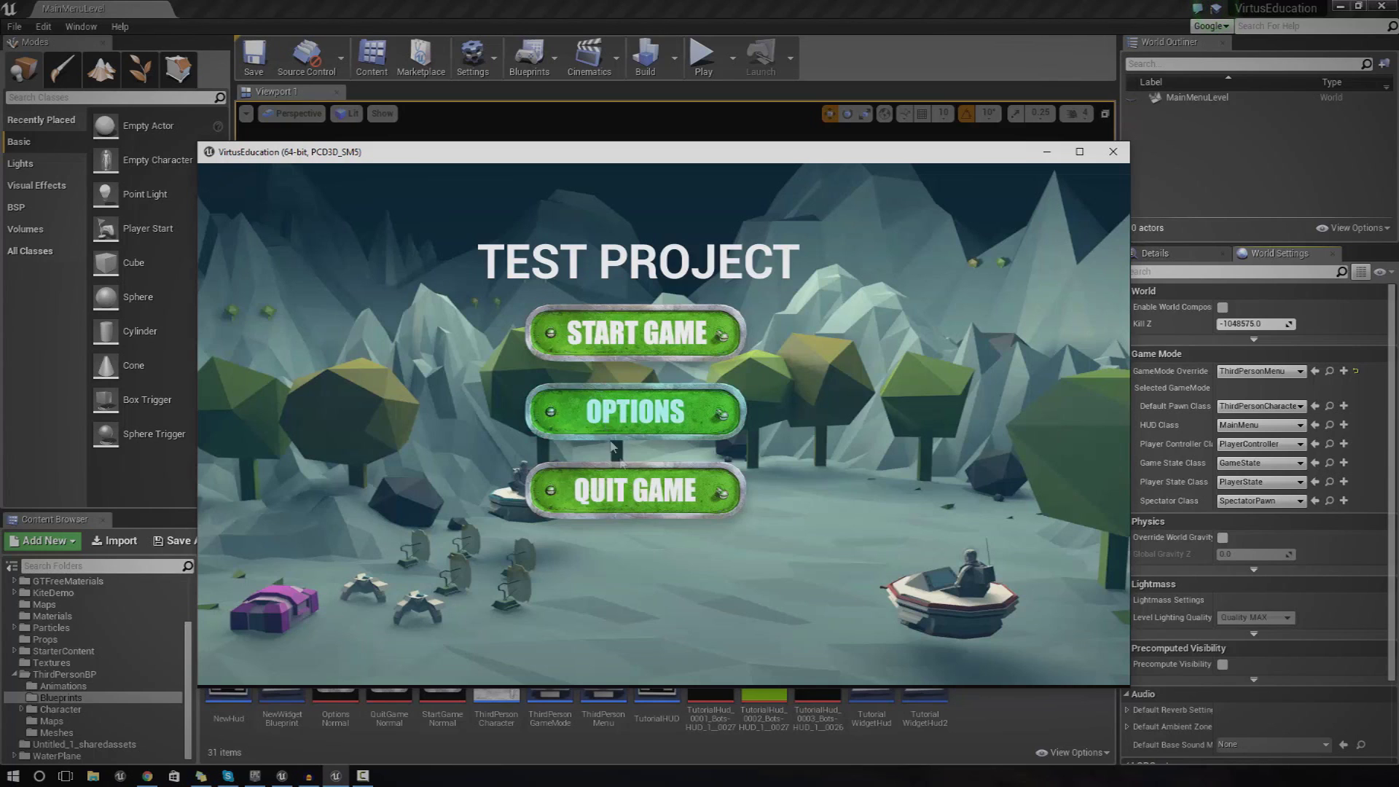
pyautogui.click(630, 487)
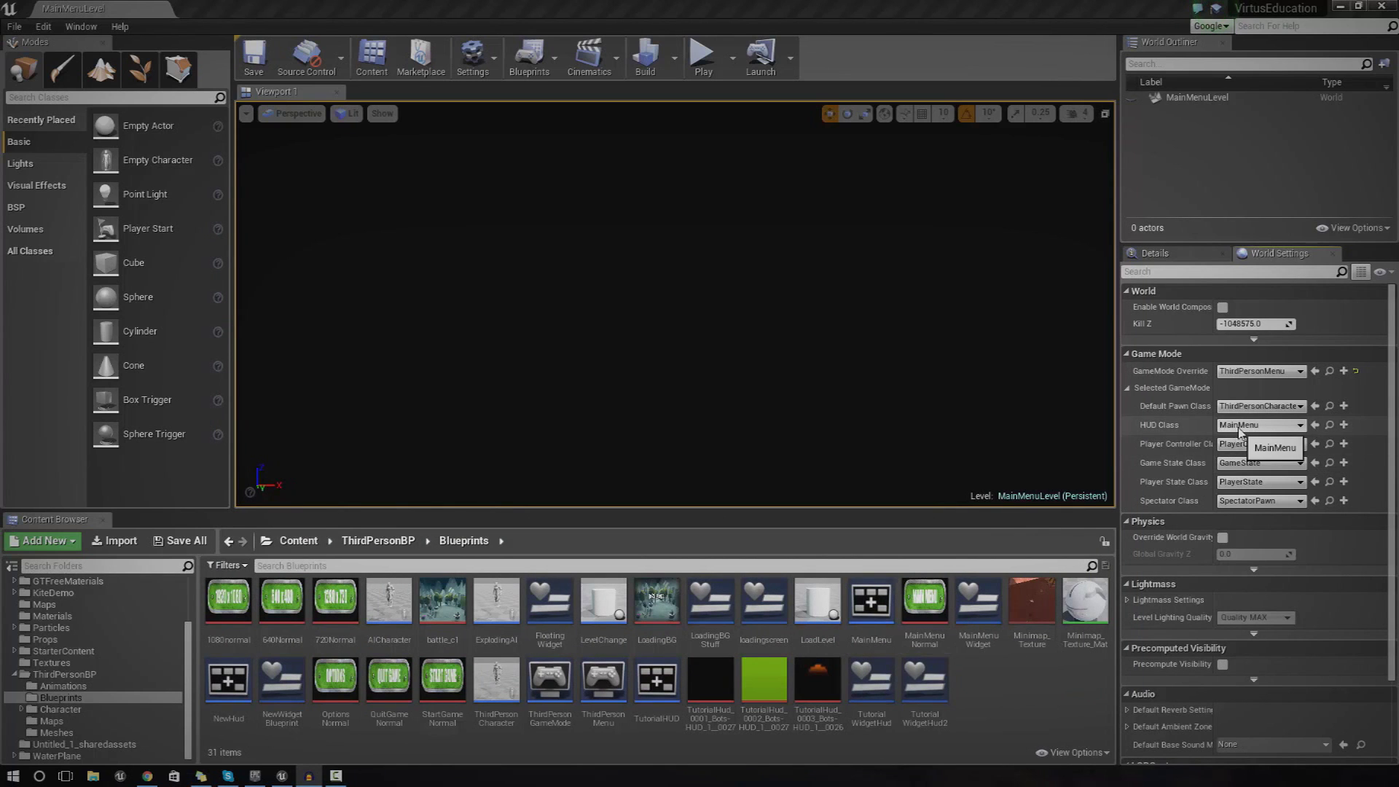
# Step: Check the level's HUD Class and briefly open the MainMenu HUD blueprint, then close it
pyautogui.click(1254, 425)
pyautogui.click(872, 623)
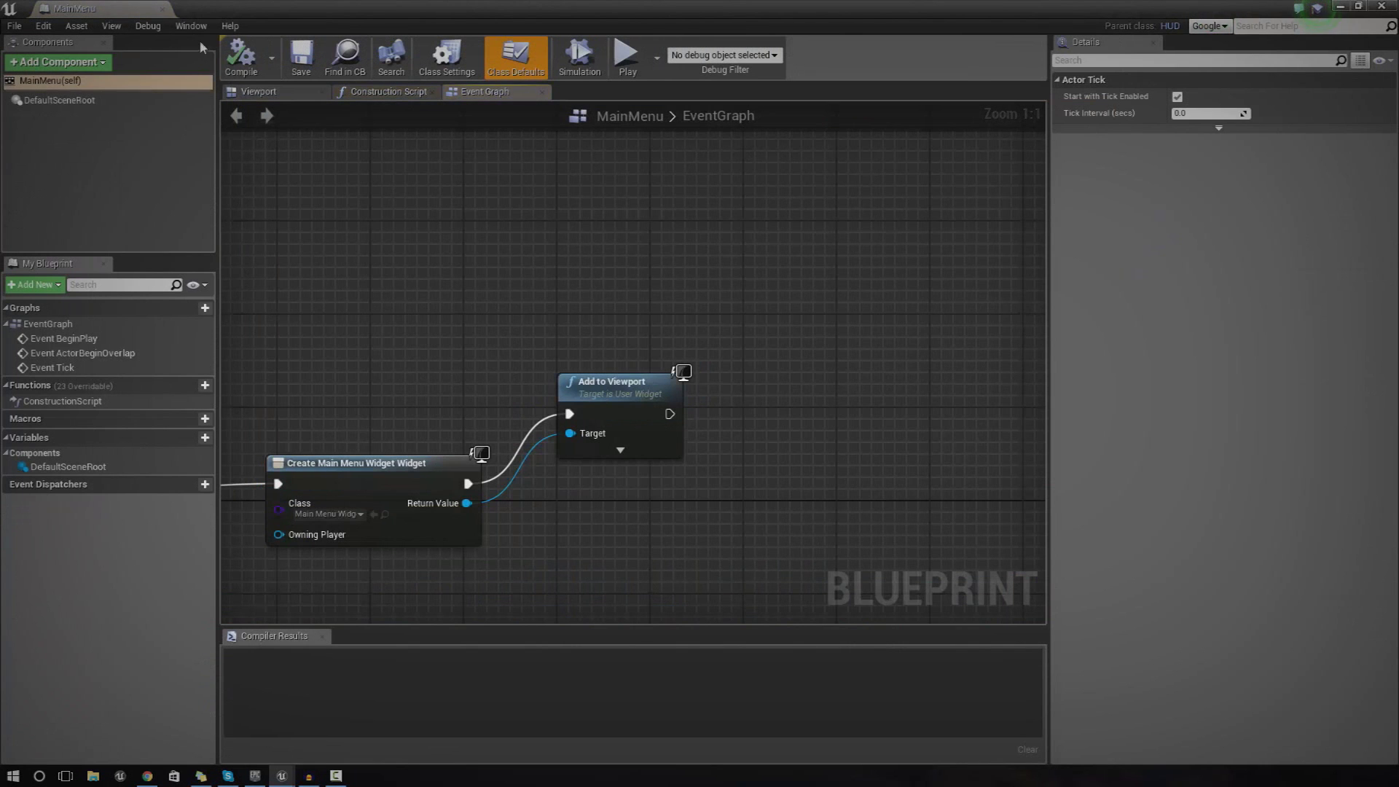
pyautogui.click(164, 9)
# Step: Open MainMenuWidget, inspect its resolution buttons in the layout, and view its event graph
pyautogui.doubleClick(963, 629)
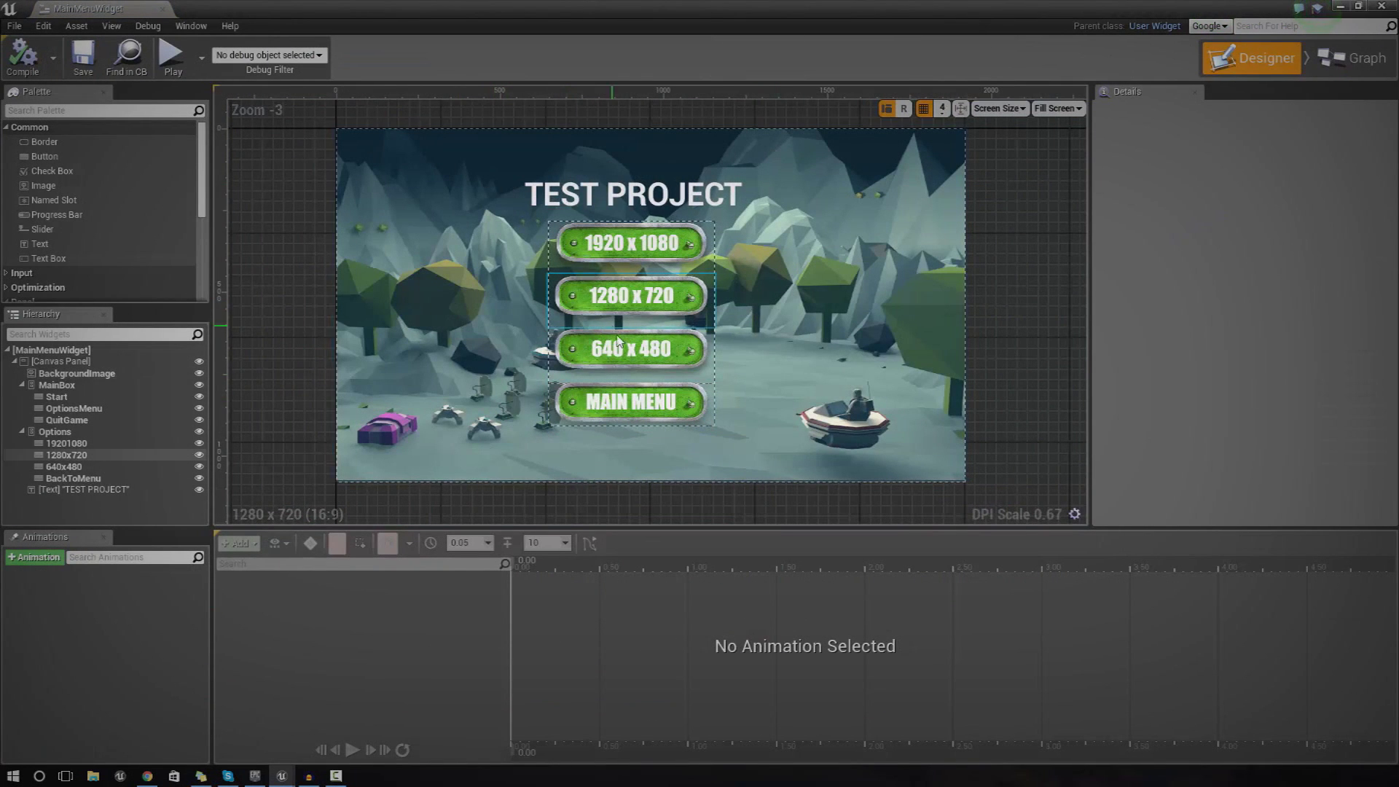
pyautogui.scroll(3, 614, 332)
pyautogui.moveTo(935, 199); pyautogui.dragTo(935, 300, button='right')
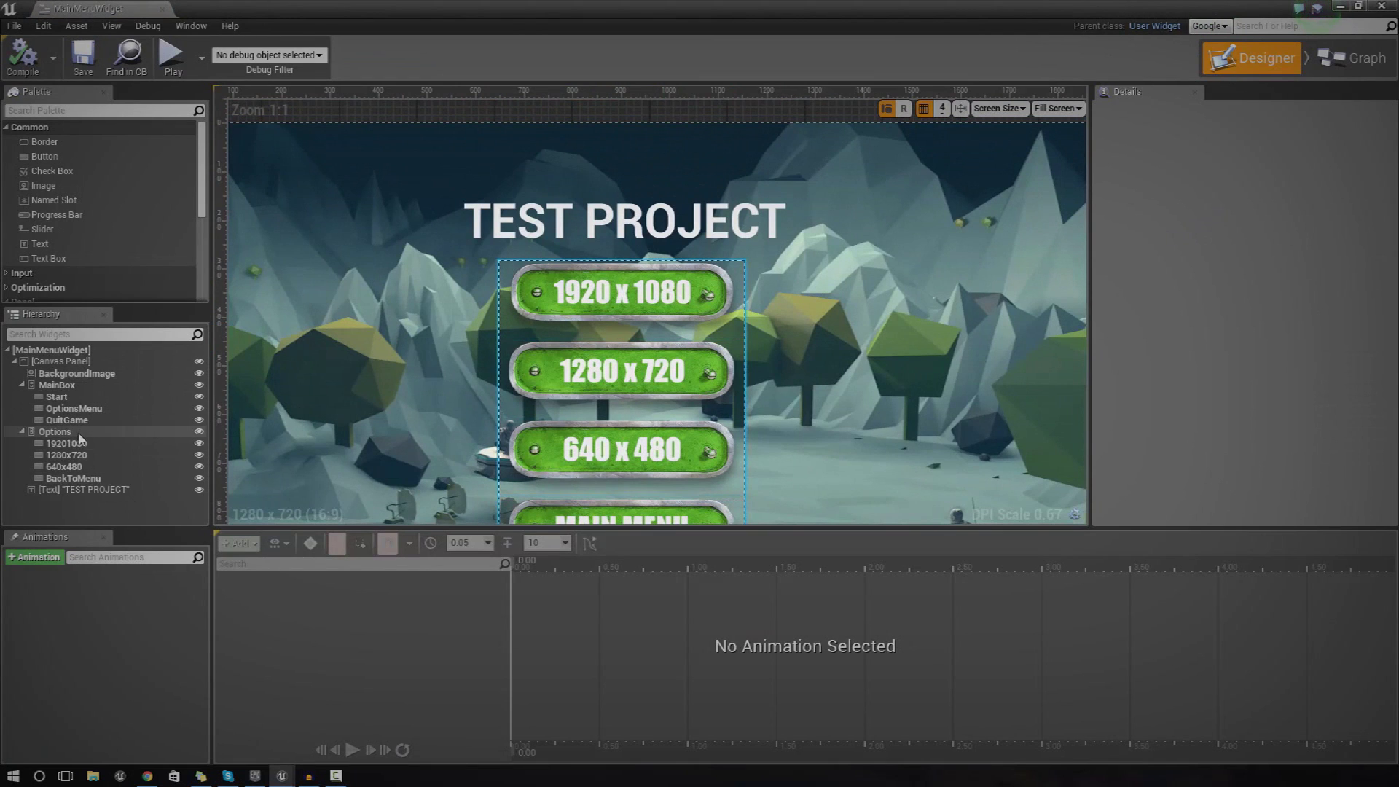
pyautogui.scroll(-3, 583, 255)
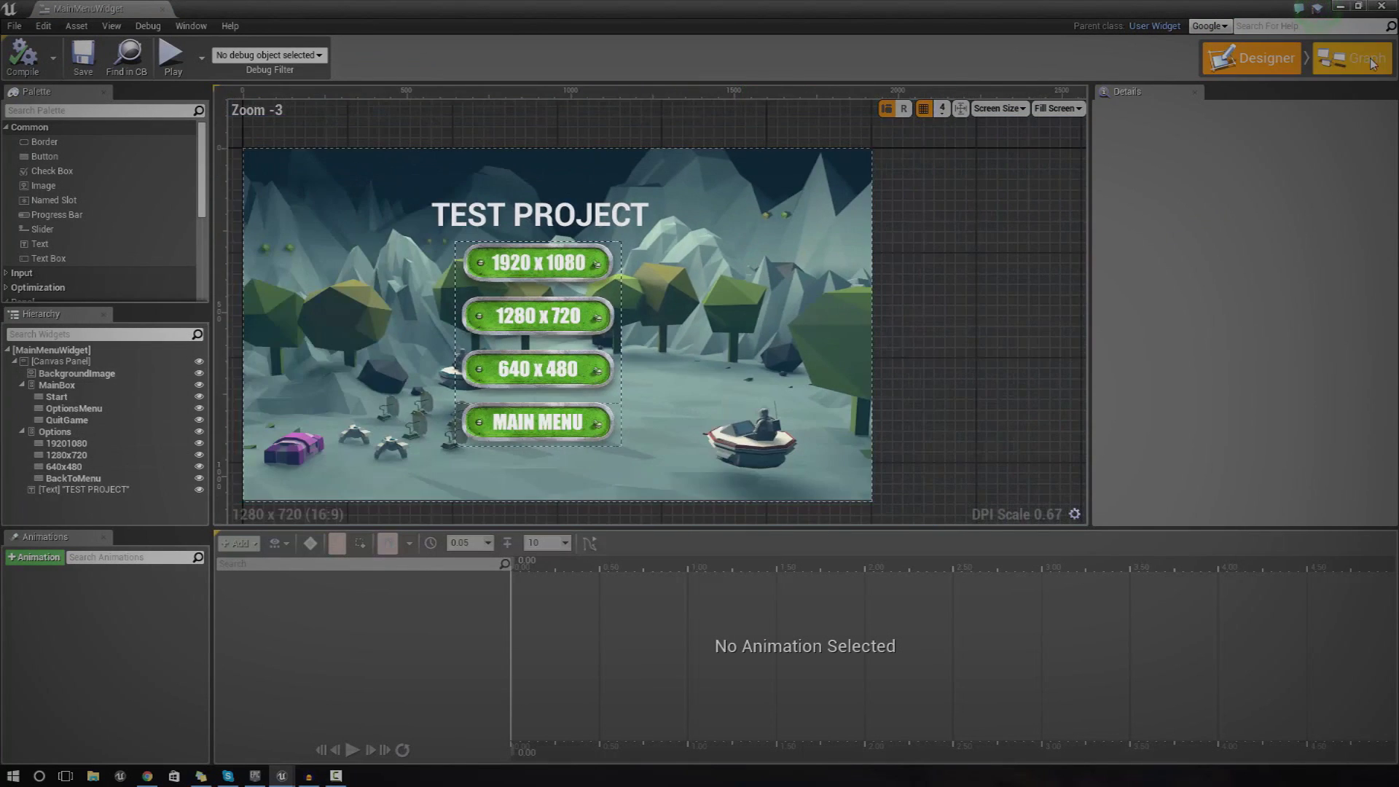
pyautogui.click(1373, 63)
pyautogui.scroll(-6, 940, 480)
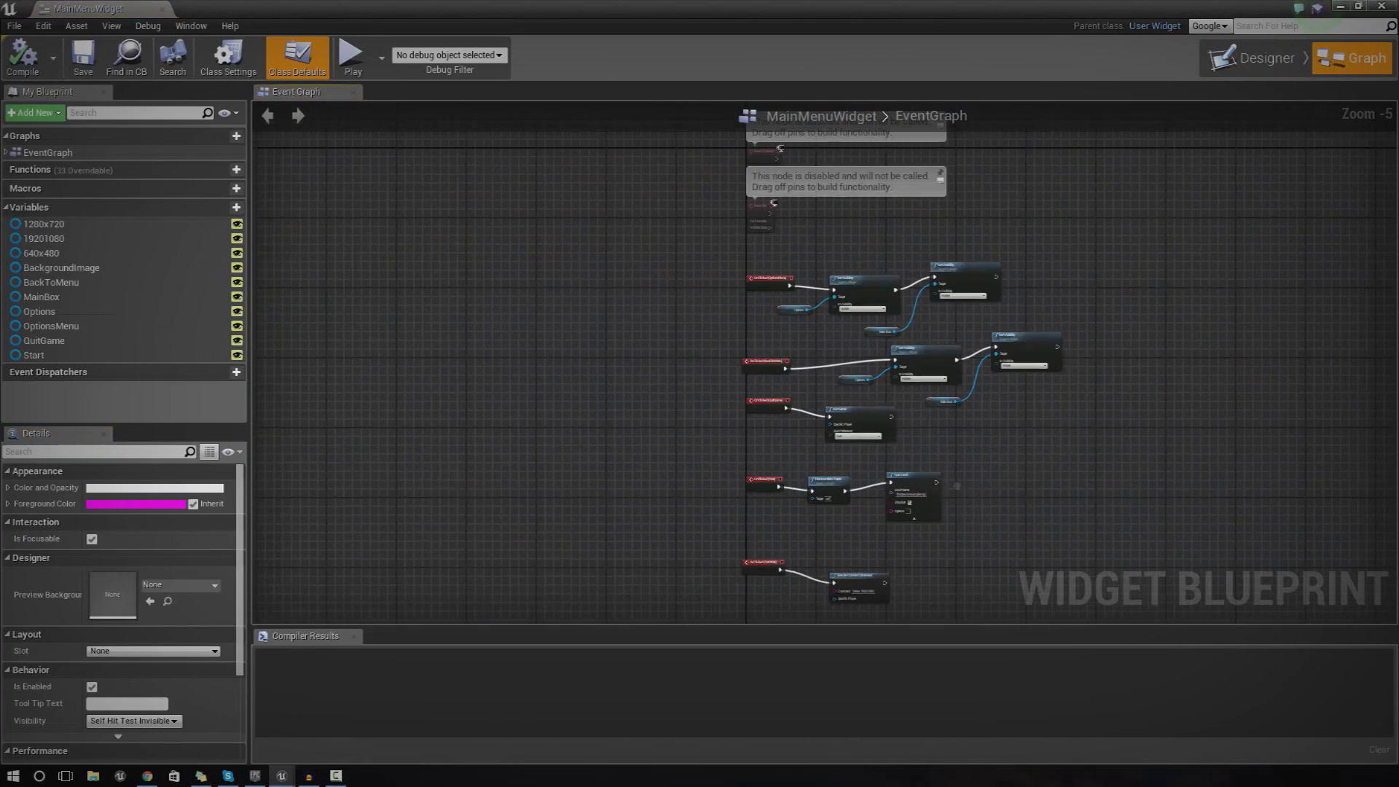
# Step: Pan and zoom the EventGraph to inspect the visibility, Start, resolution and other OnClicked handlers
pyautogui.scroll(3, 758, 302)
pyautogui.moveTo(756, 302); pyautogui.dragTo(831, 299, button='right')
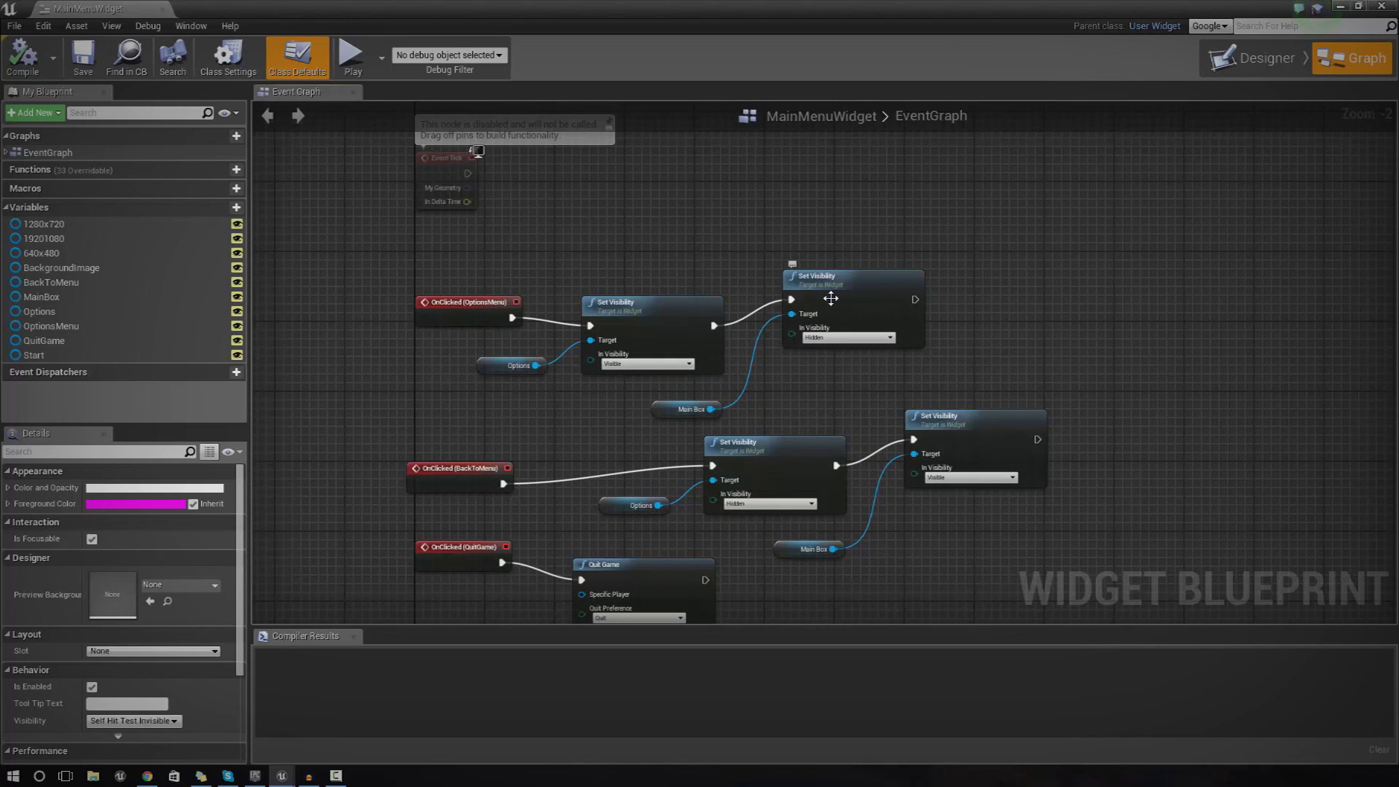
pyautogui.scroll(-3, 182, 599)
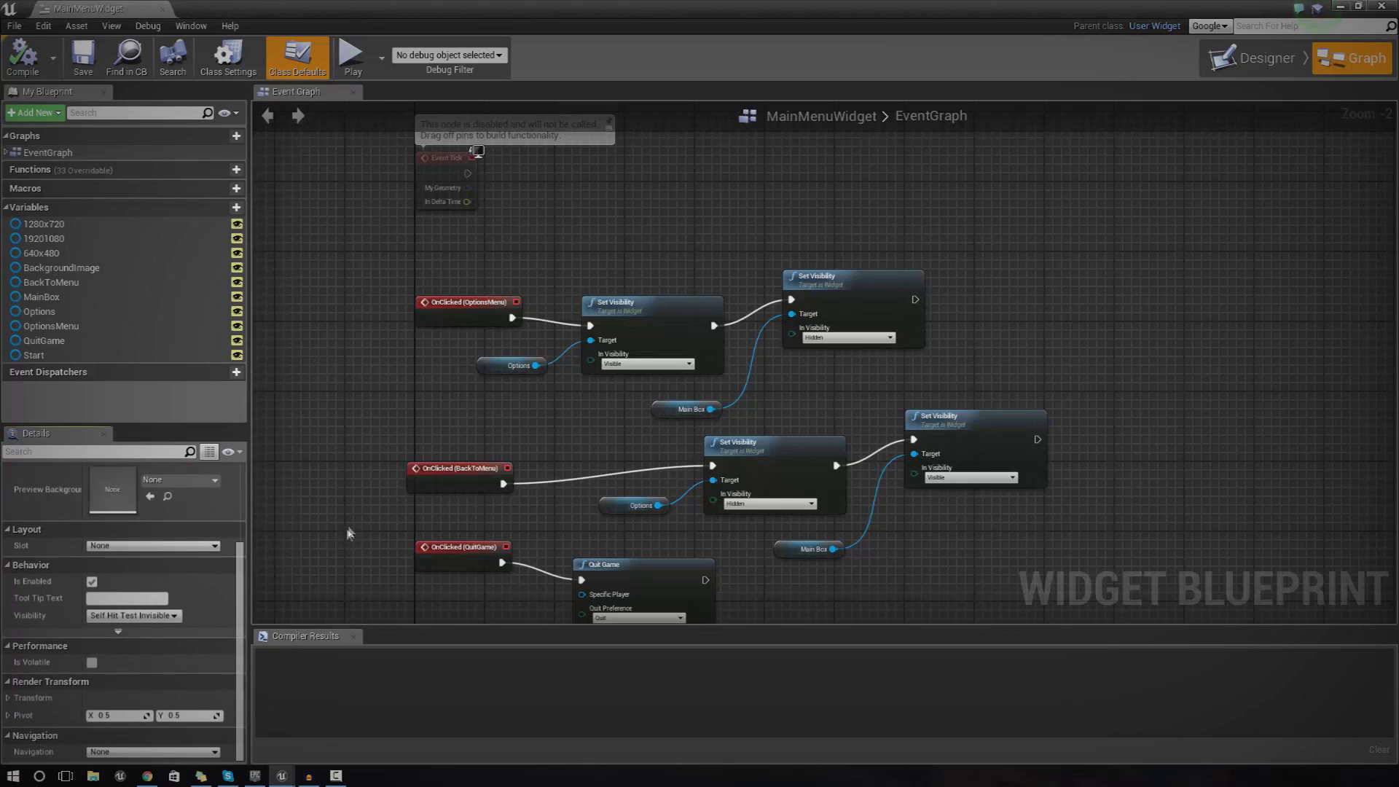
pyautogui.moveTo(346, 536); pyautogui.dragTo(369, 304, button='right')
pyautogui.moveTo(575, 384); pyautogui.dragTo(628, 138, button='right')
pyautogui.moveTo(718, 448); pyautogui.dragTo(624, 322, button='right')
pyautogui.scroll(2, 705, 460)
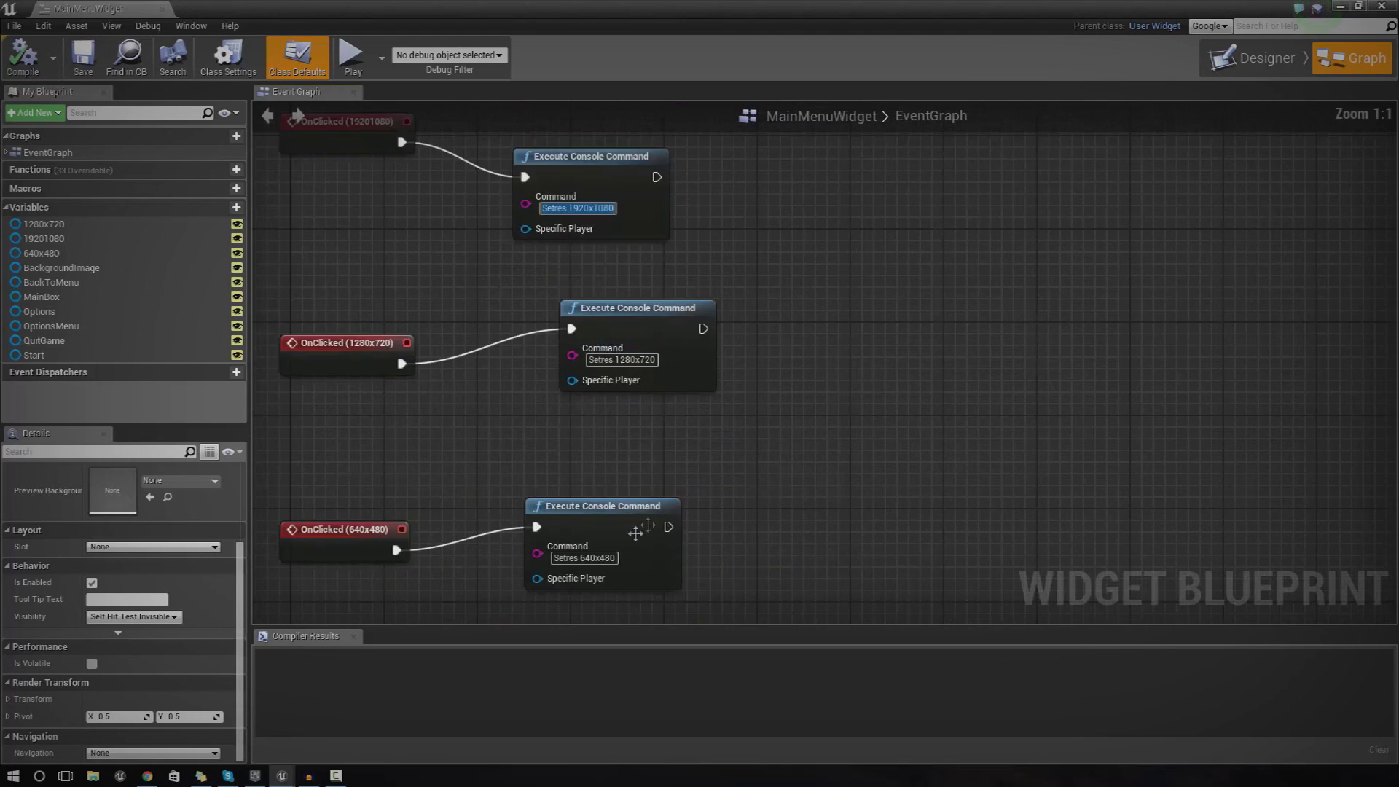
pyautogui.moveTo(648, 525); pyautogui.dragTo(765, 357, button='right')
pyautogui.scroll(-5, 762, 411)
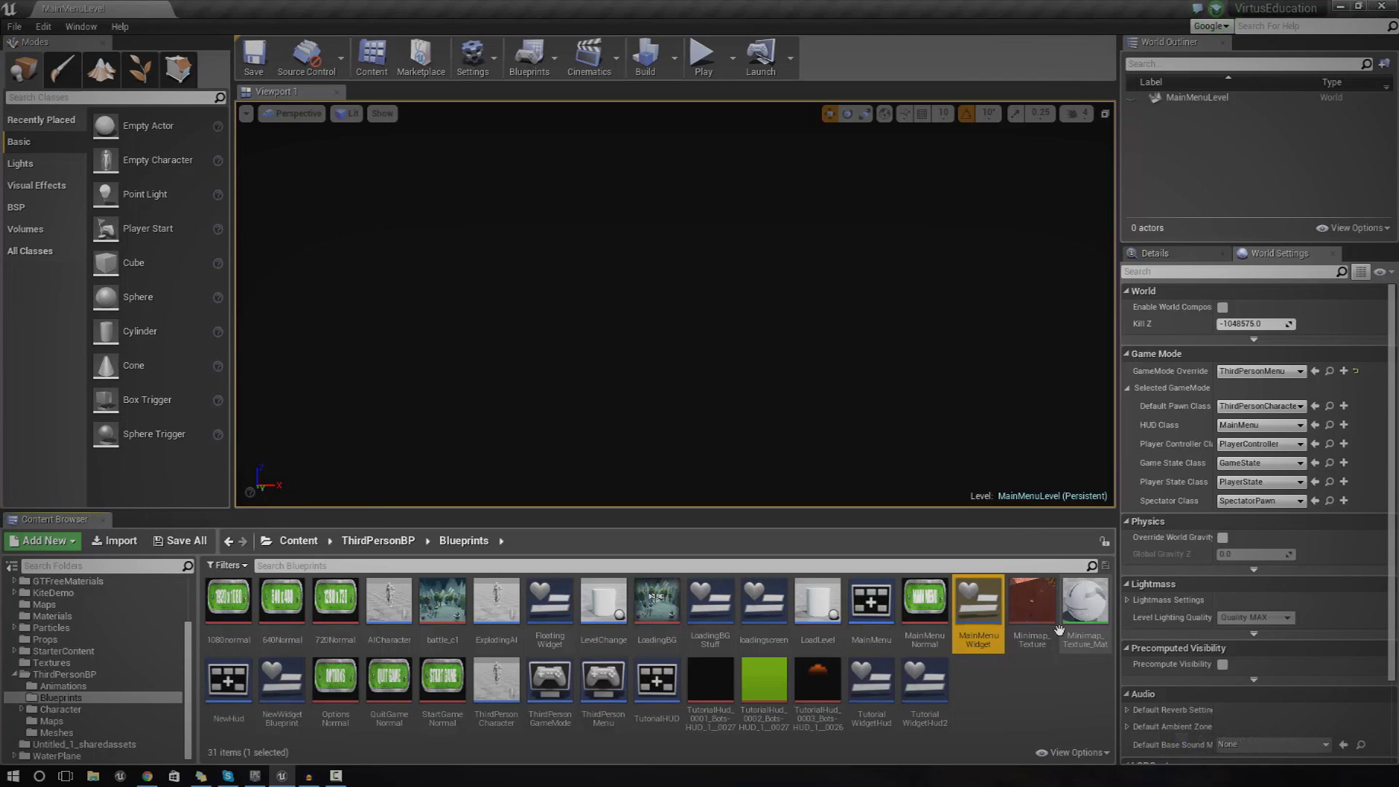
# Step: Create a new Third Person template project named MainMenuTestProject from File > New Project
pyautogui.click(15, 26)
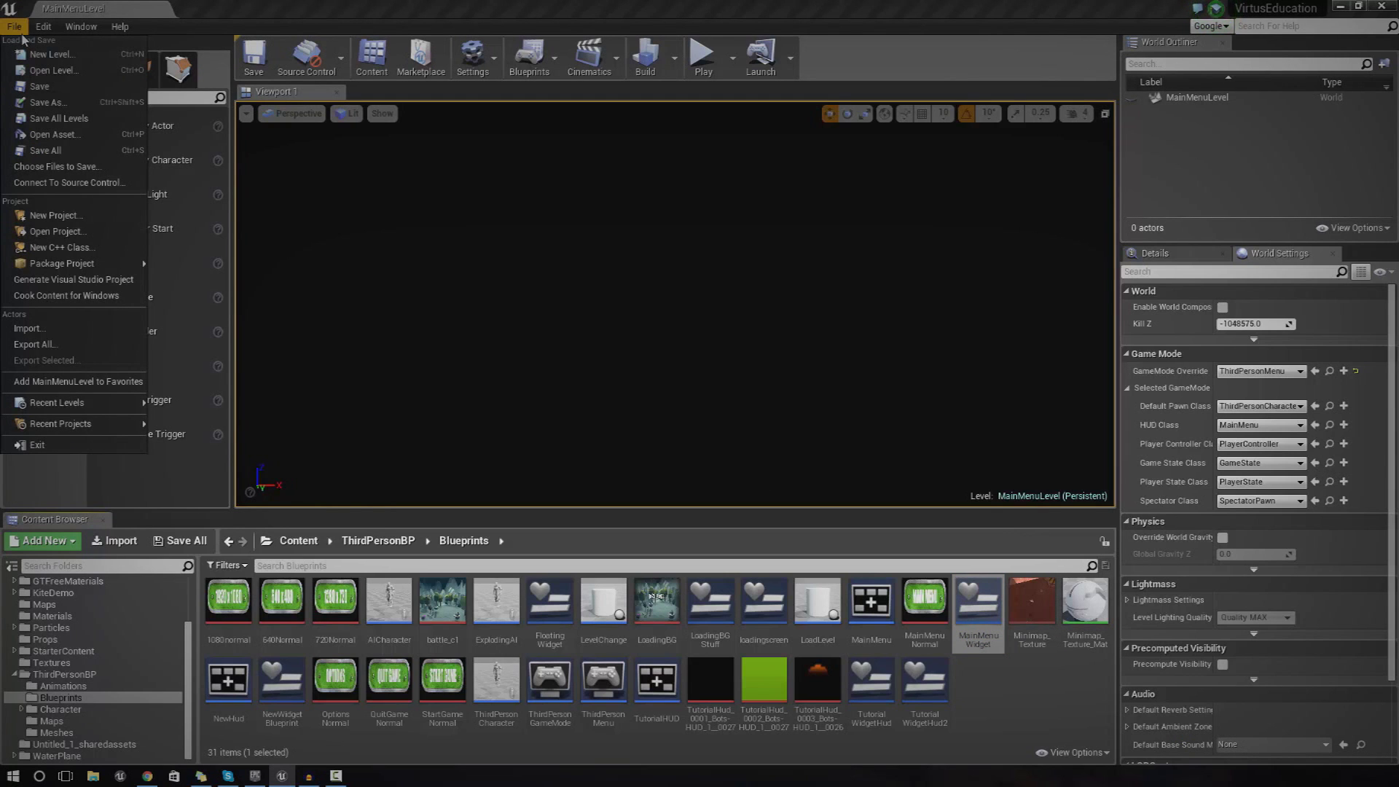
pyautogui.click(59, 216)
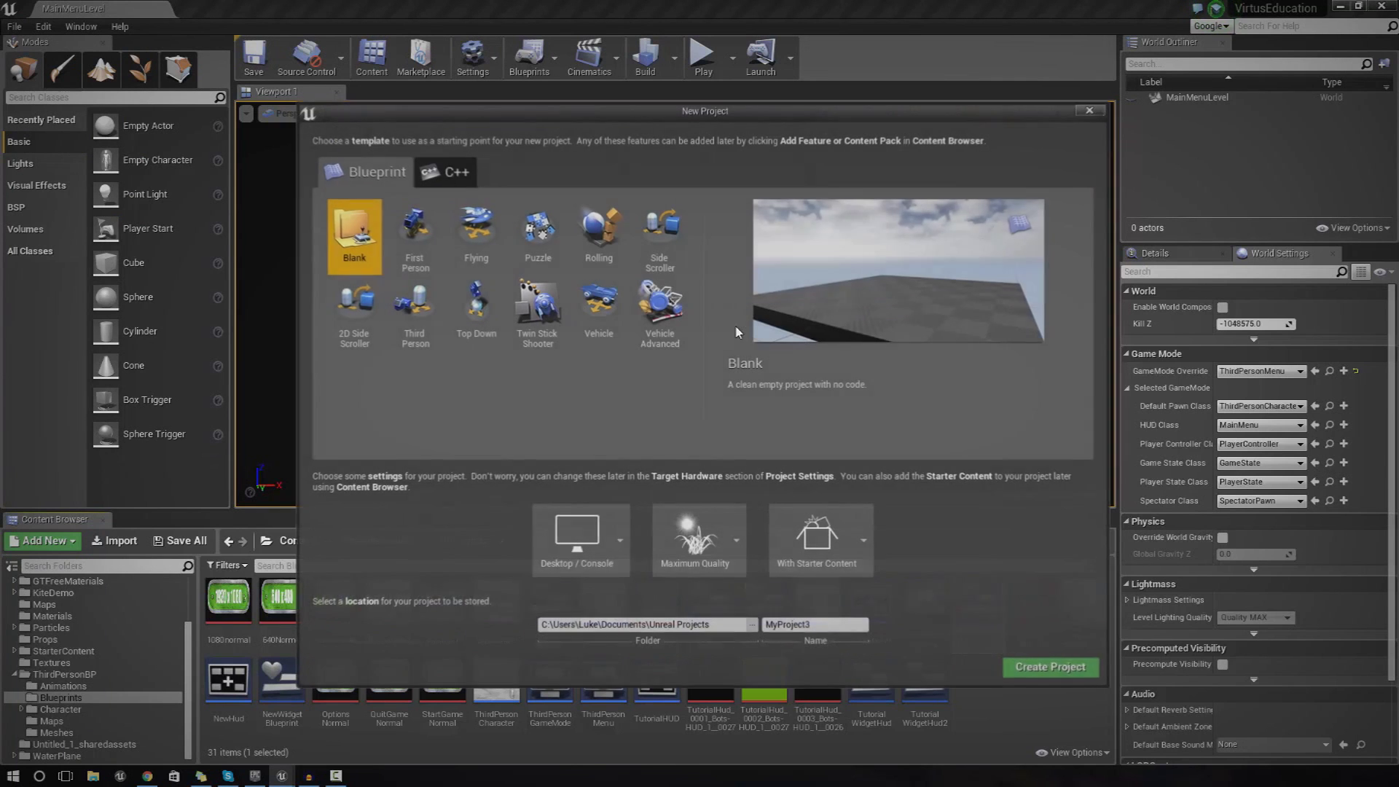
pyautogui.doubleClick(838, 624)
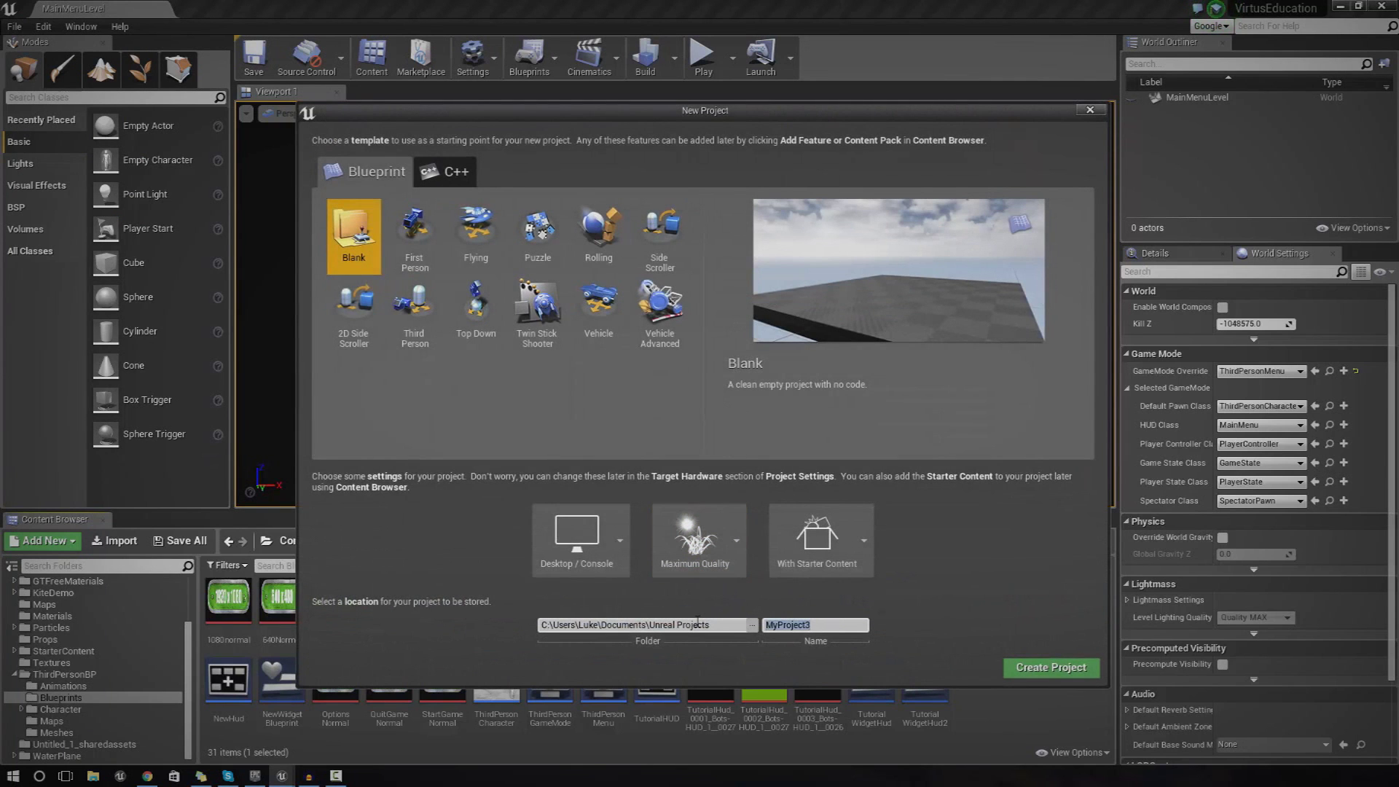
pyautogui.write('MainMenu')
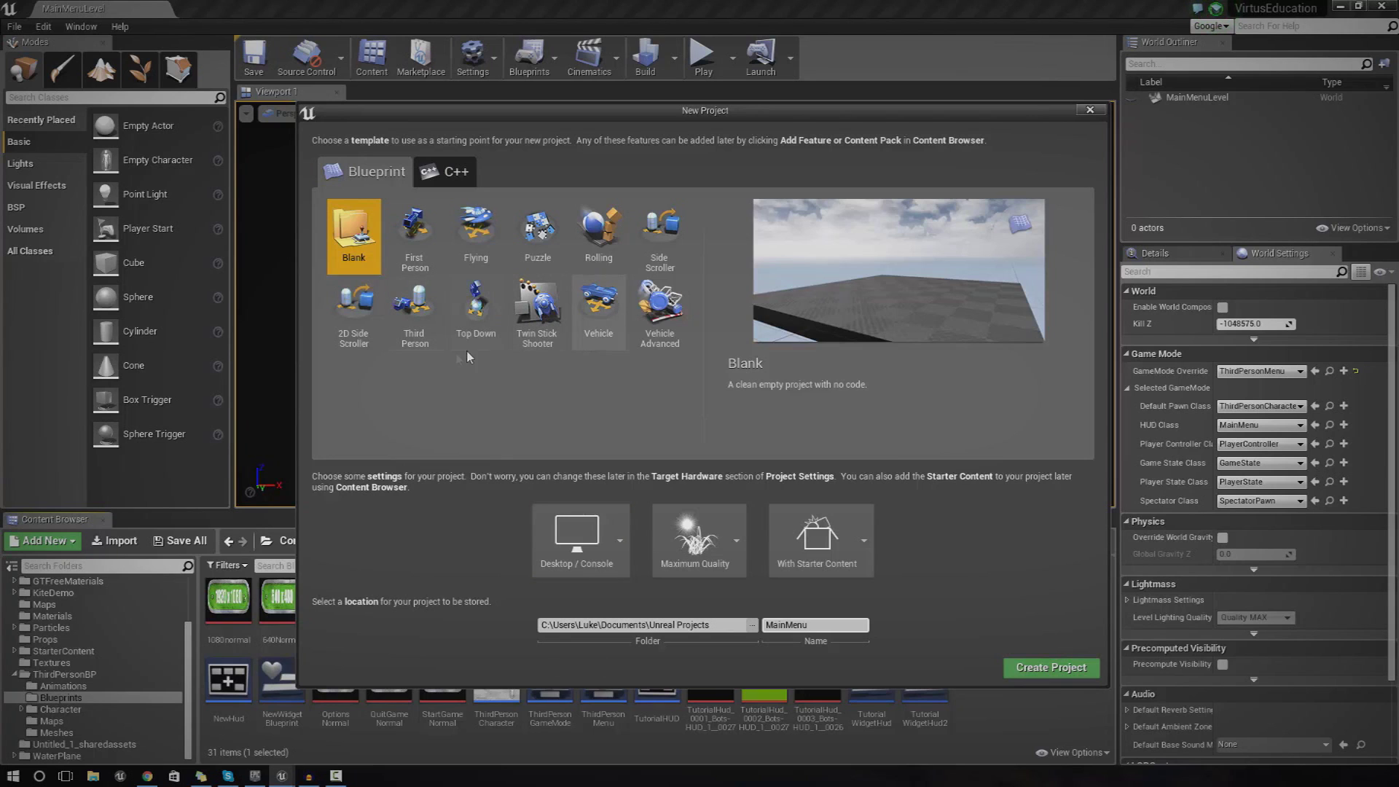
pyautogui.click(414, 311)
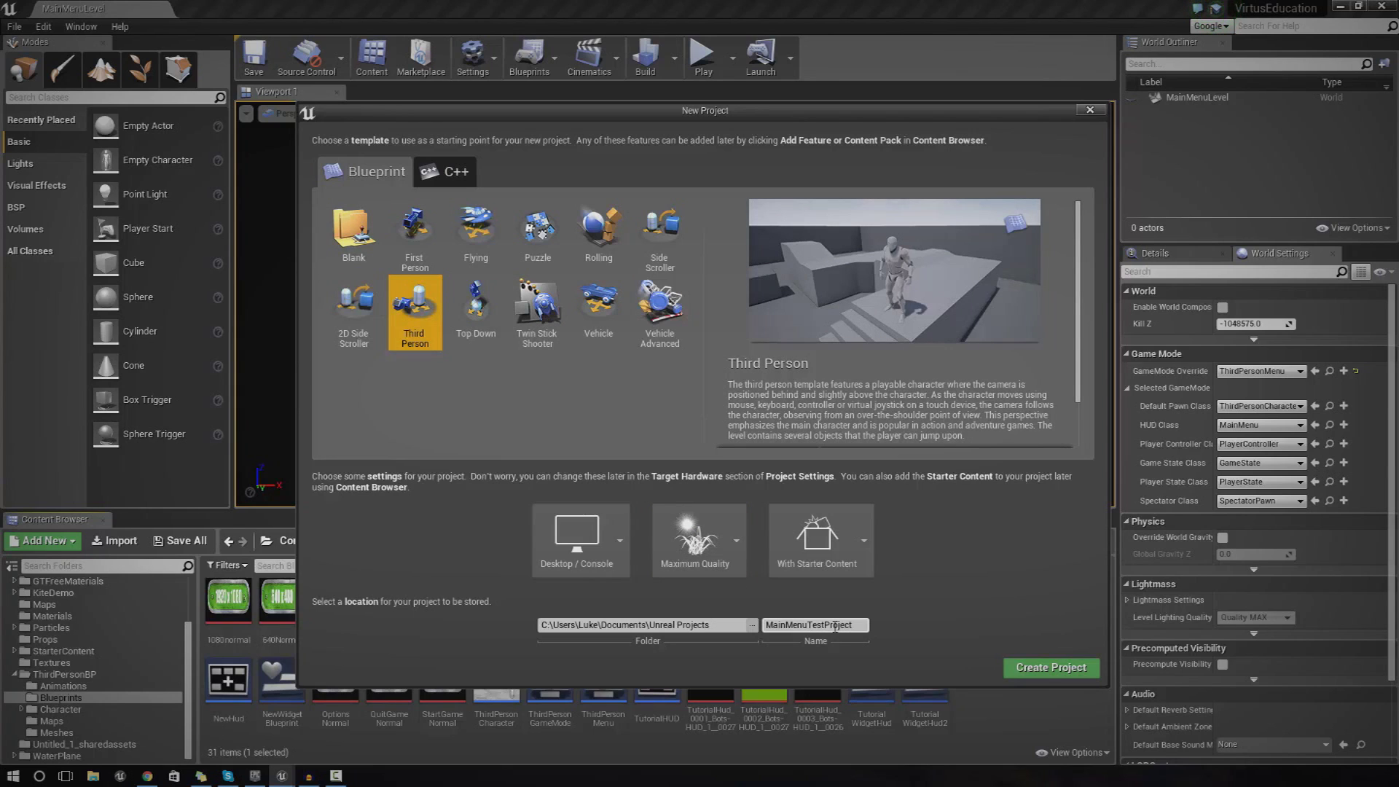
pyautogui.click(1063, 668)
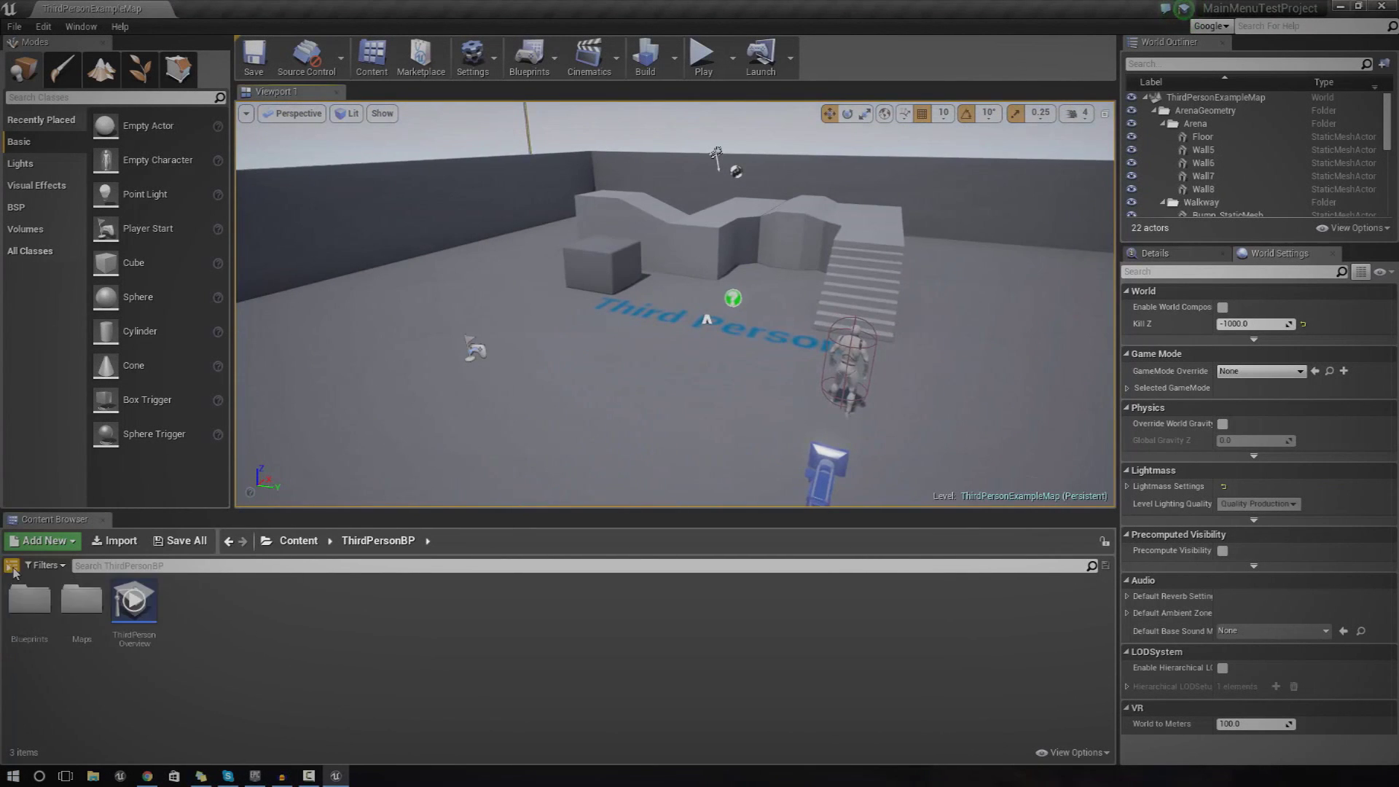
# Step: In the Blueprints content folder, start creating a new Blueprint Class
pyautogui.click(12, 566)
pyautogui.doubleClick(229, 601)
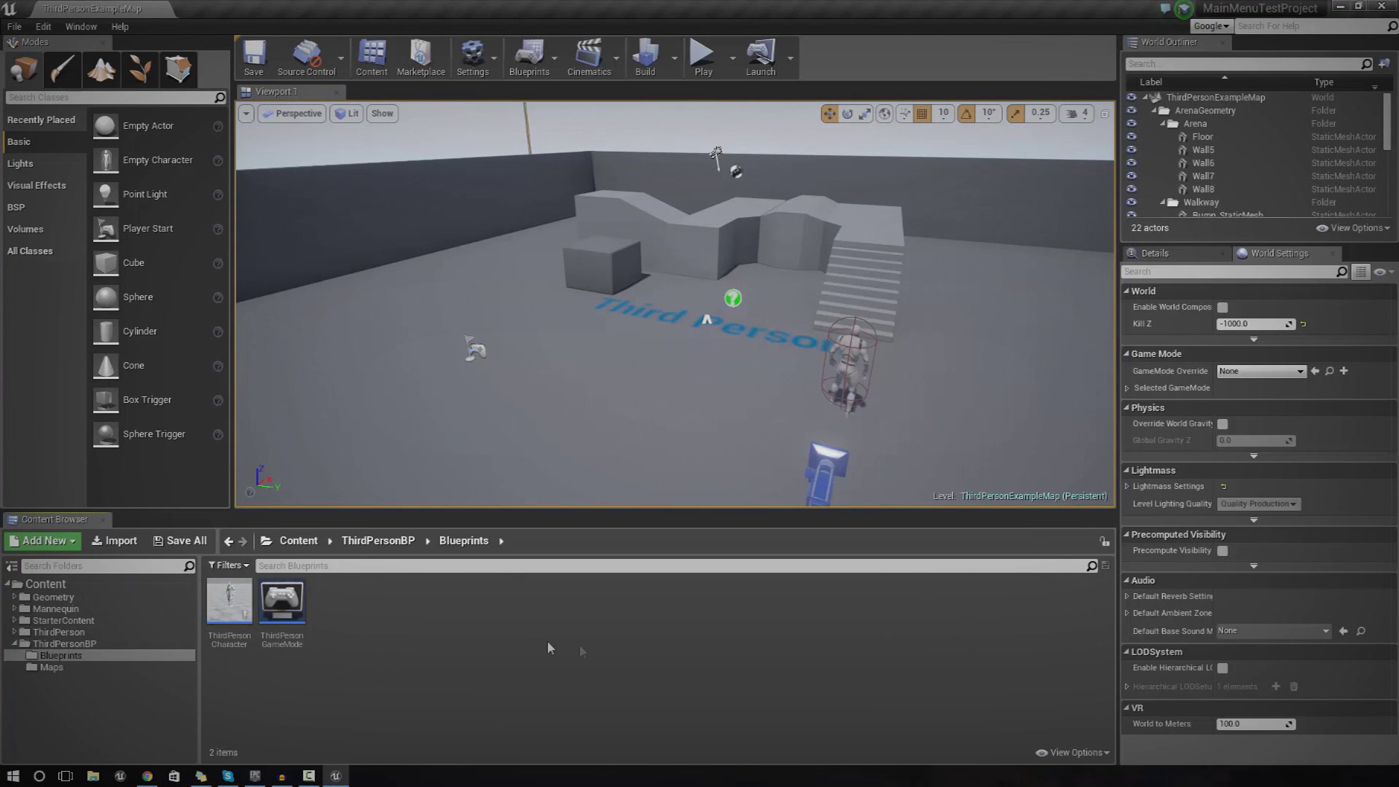
pyautogui.rightClick(347, 611)
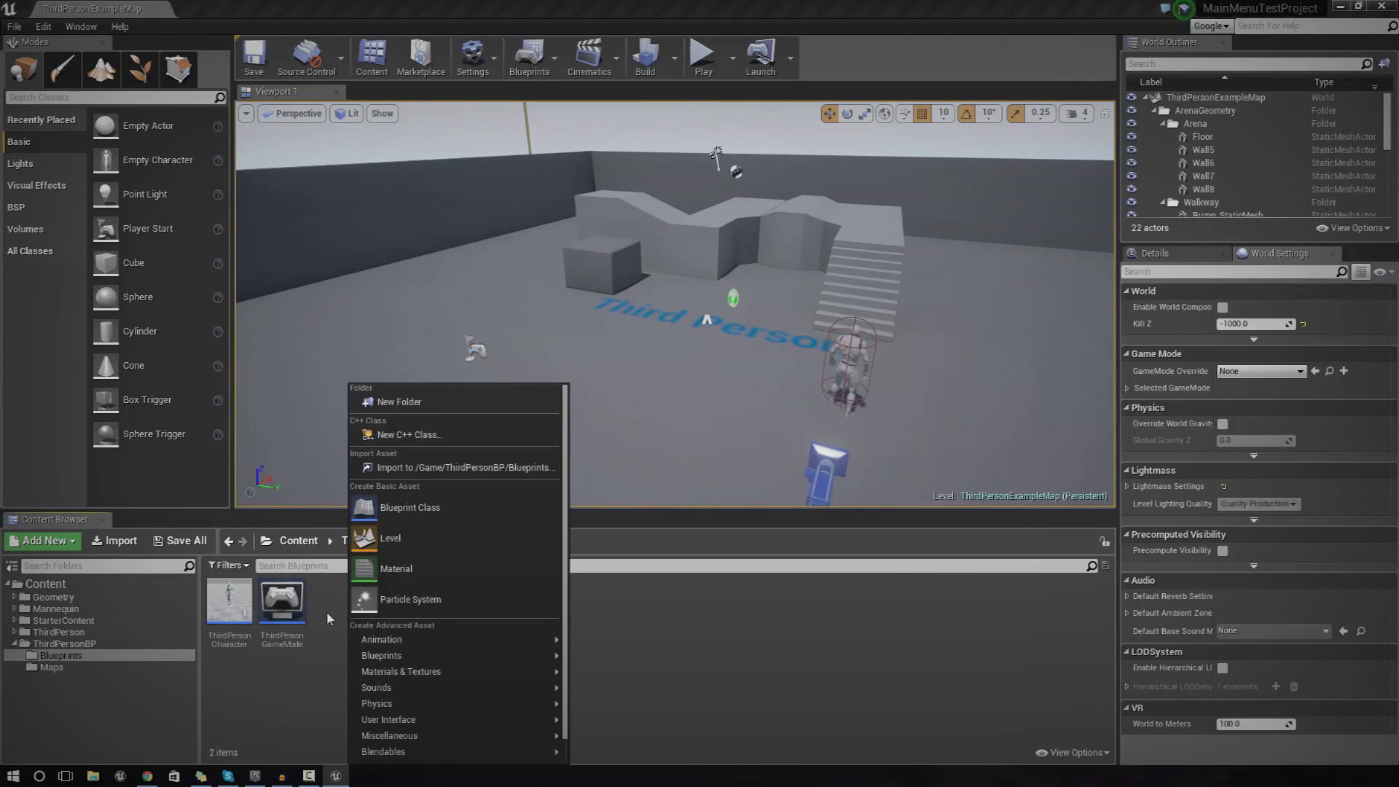
pyautogui.click(433, 519)
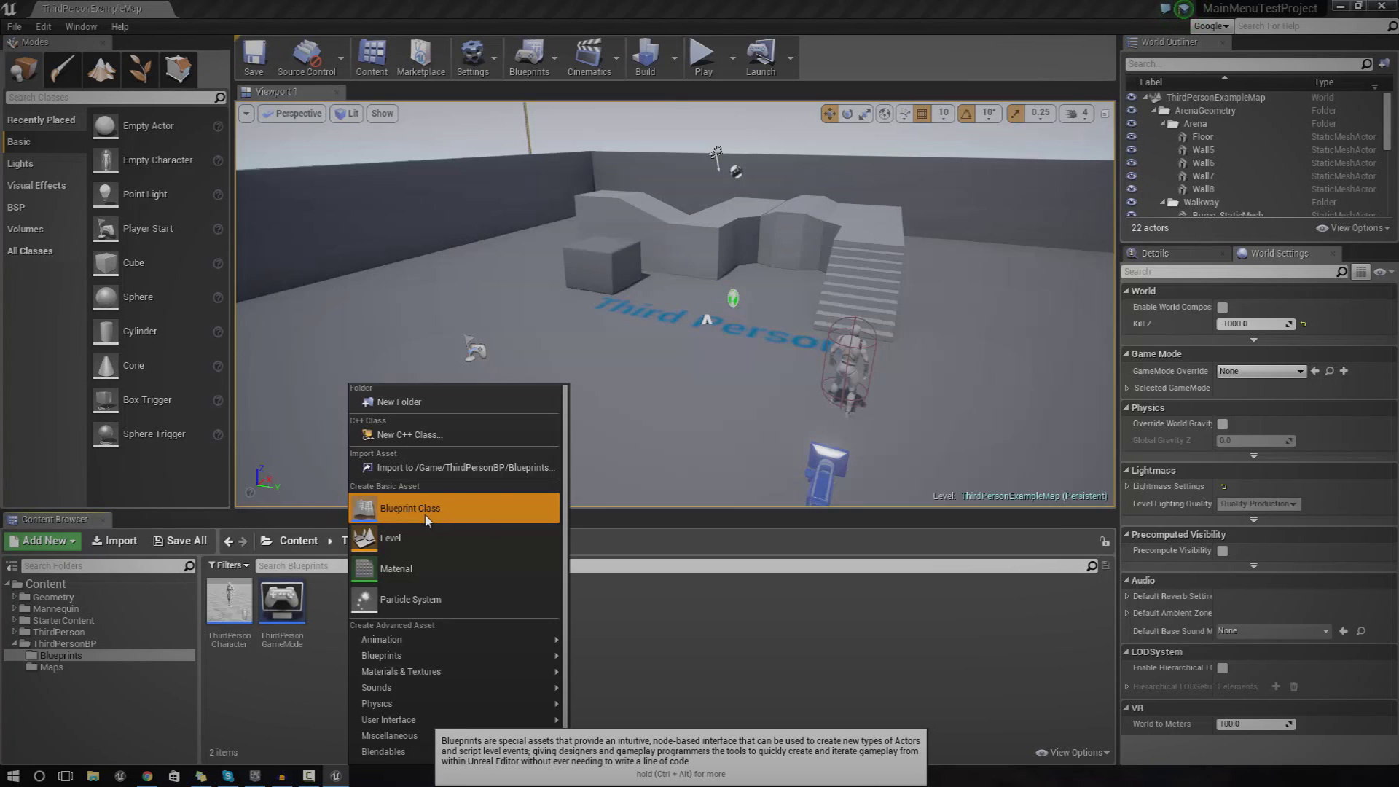
pyautogui.click(431, 521)
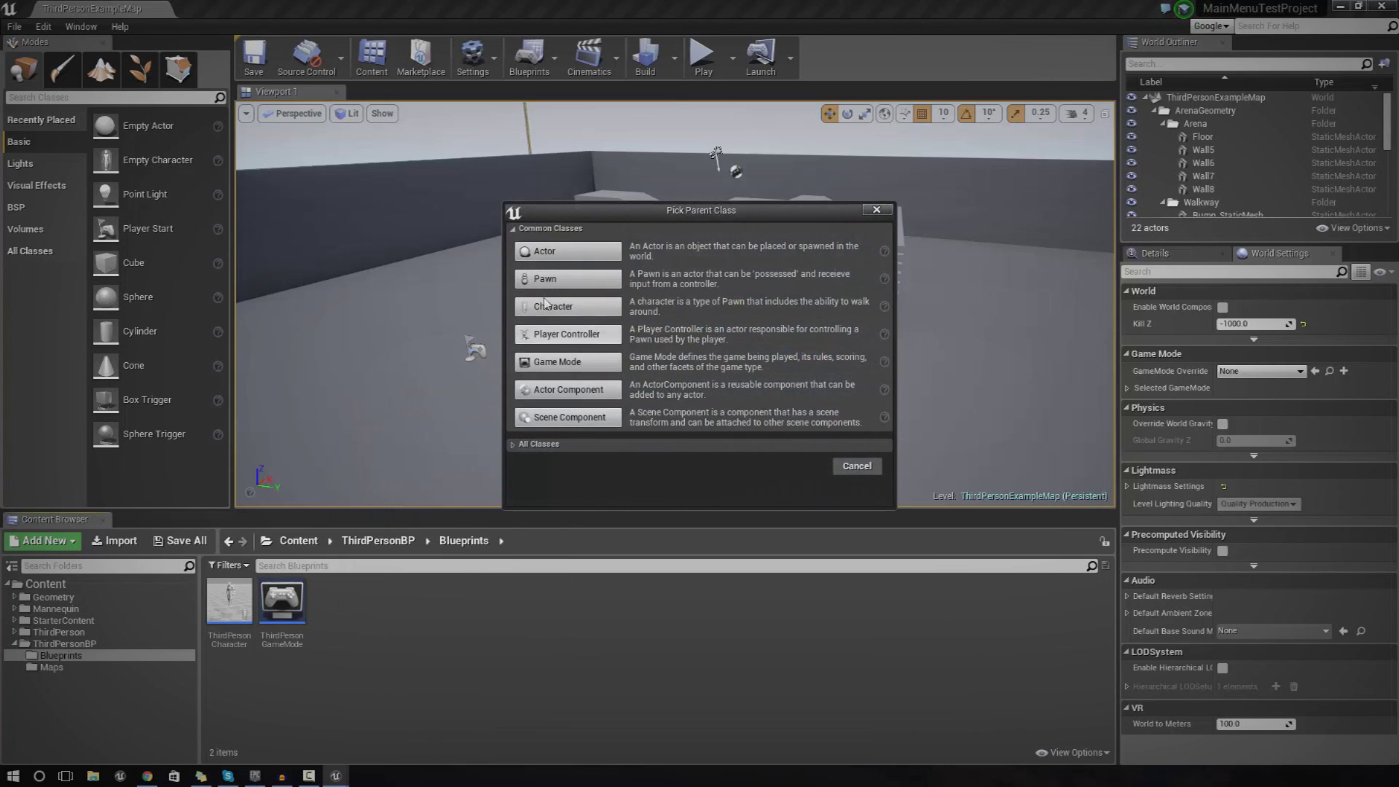
# Step: Base the Blueprint Class on HUD, name it MainMenuHUD, and open it
pyautogui.click(517, 445)
pyautogui.write('HUD')
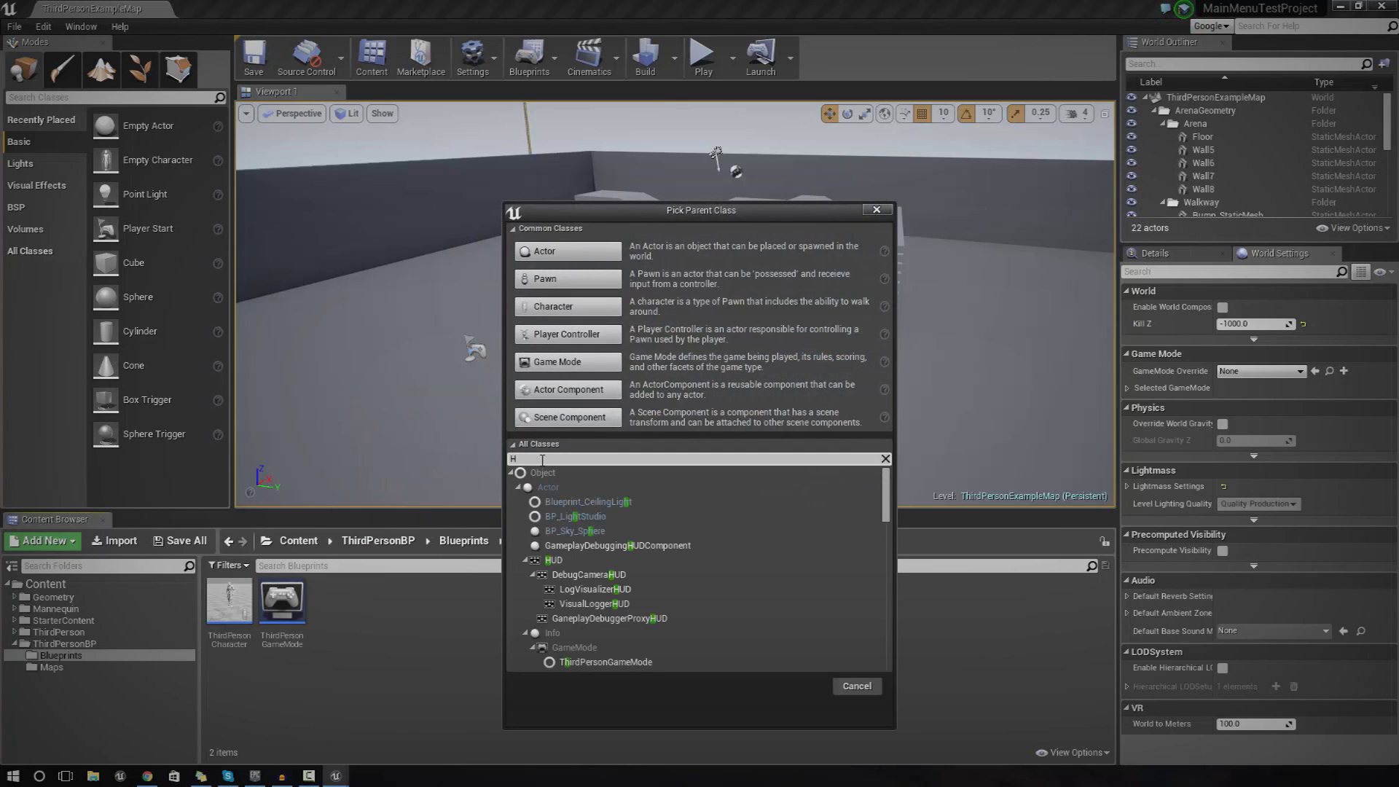
pyautogui.click(554, 516)
pyautogui.click(797, 599)
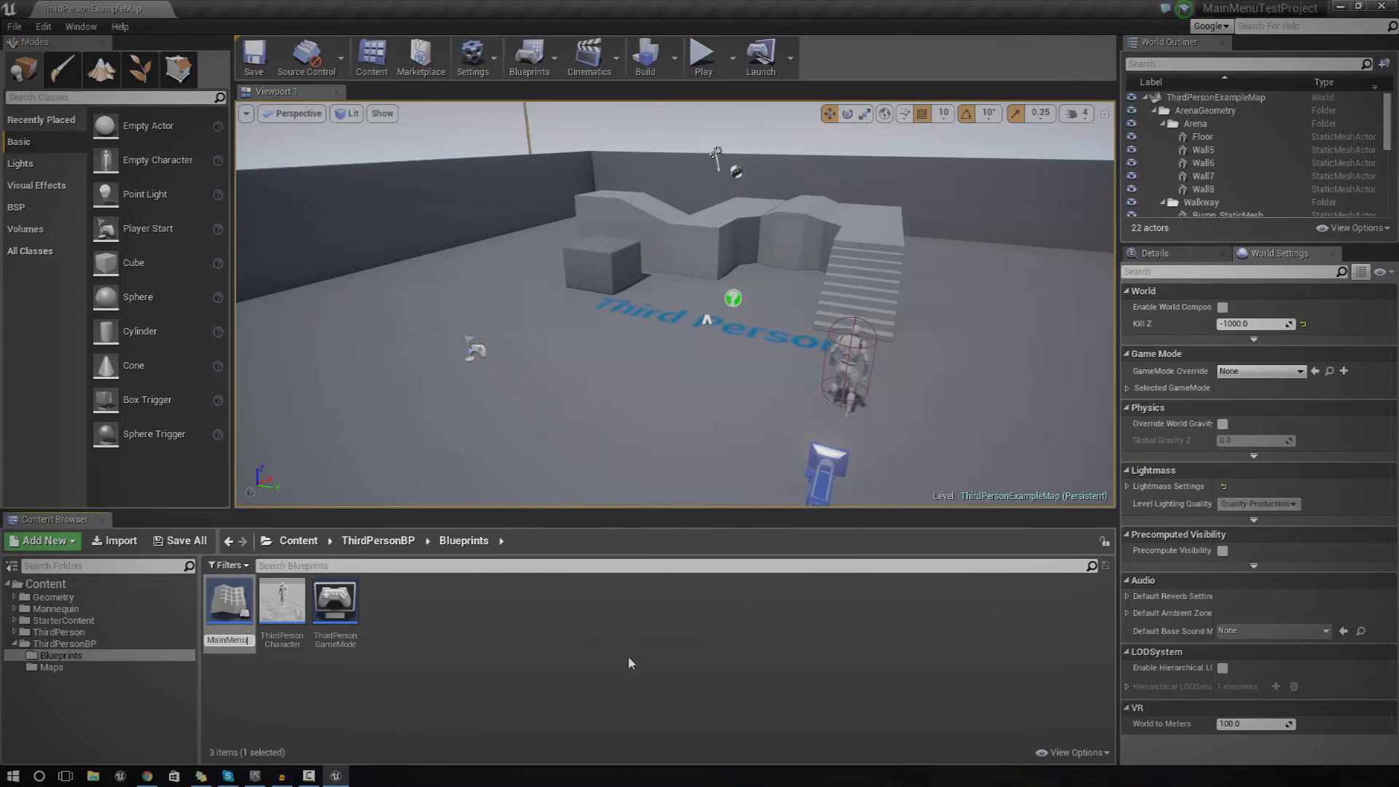
pyautogui.write('MainMenuHUD')
pyautogui.press('Return')
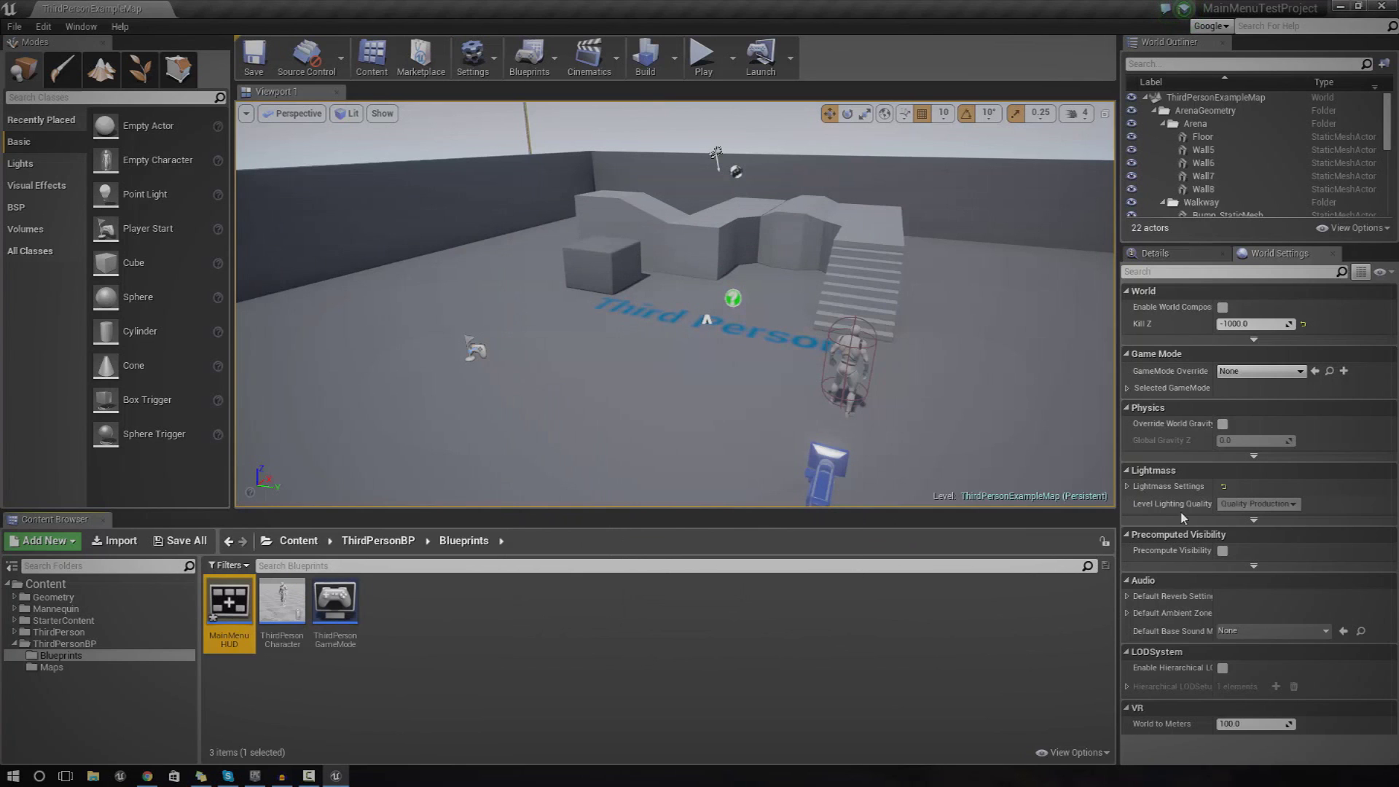
pyautogui.press('Return')
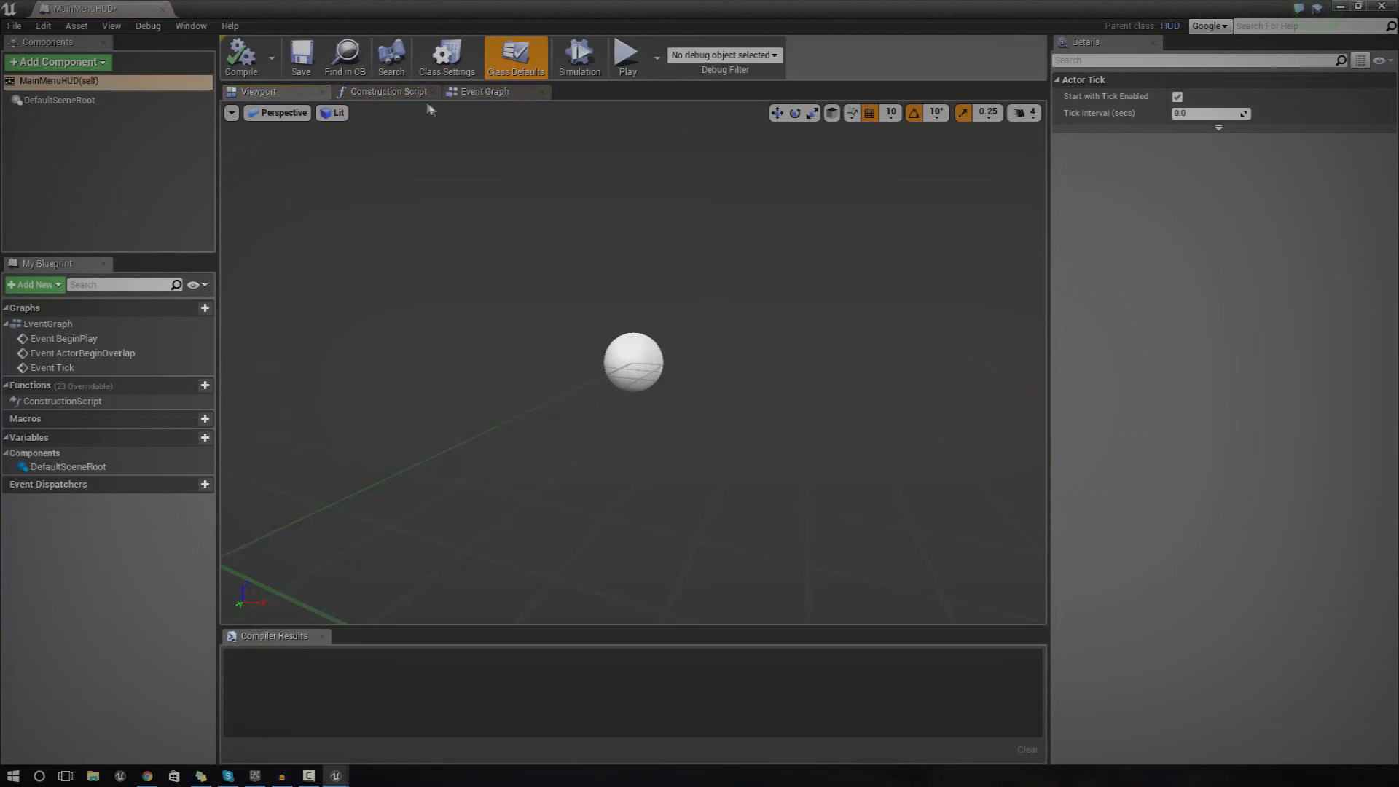
# Step: In the Event Graph, connect a Create Widget node to Event BeginPlay
pyautogui.click(393, 92)
pyautogui.click(485, 92)
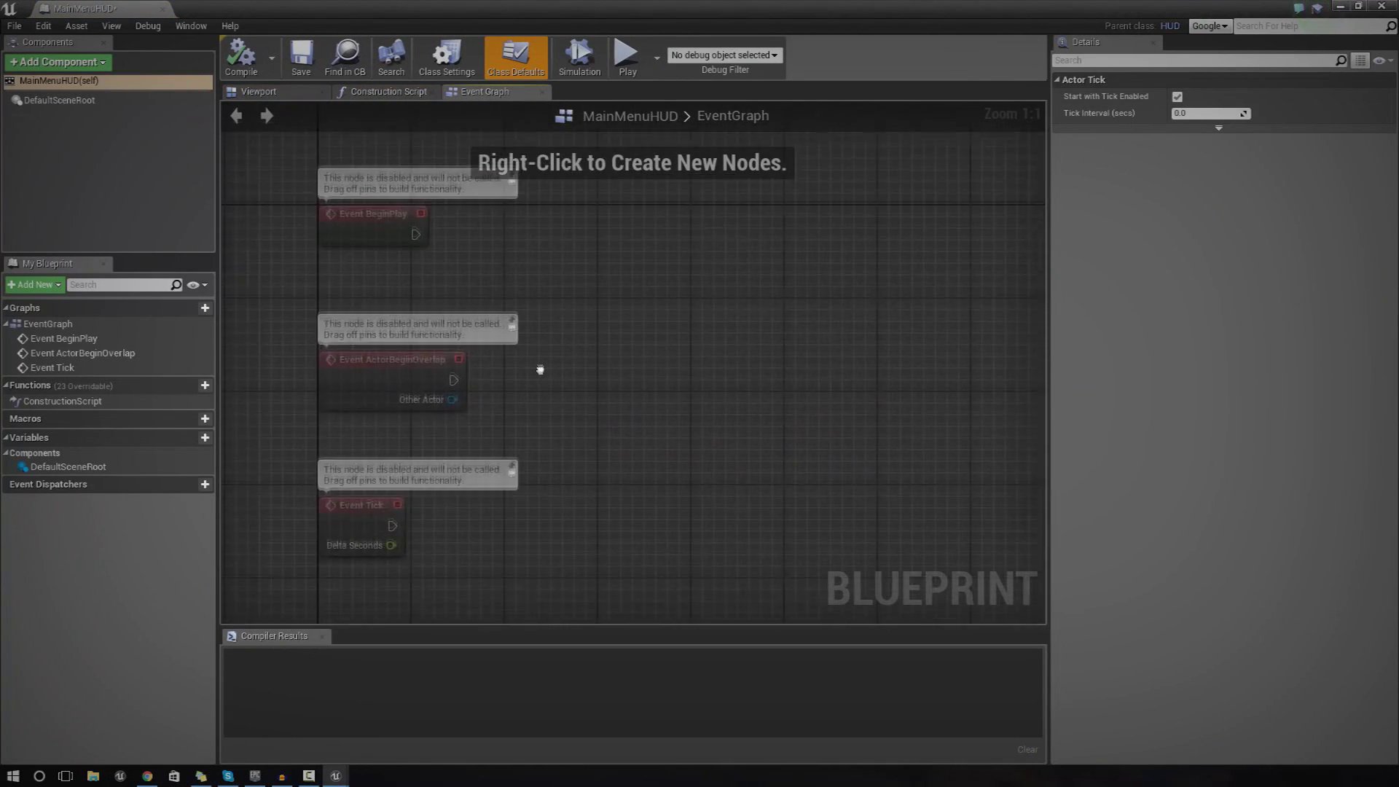
pyautogui.moveTo(415, 288); pyautogui.dragTo(533, 260)
pyautogui.write('create widget')
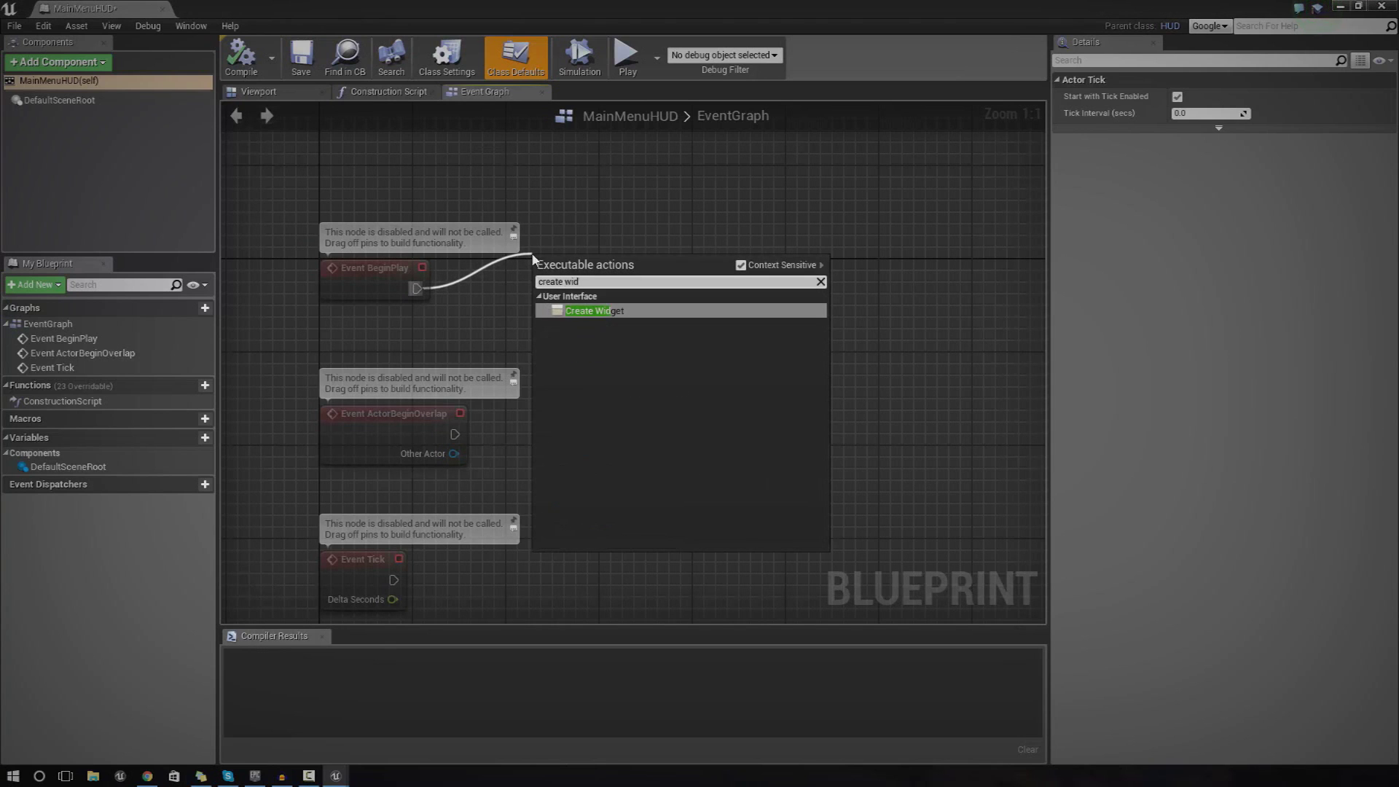
pyautogui.press('Return')
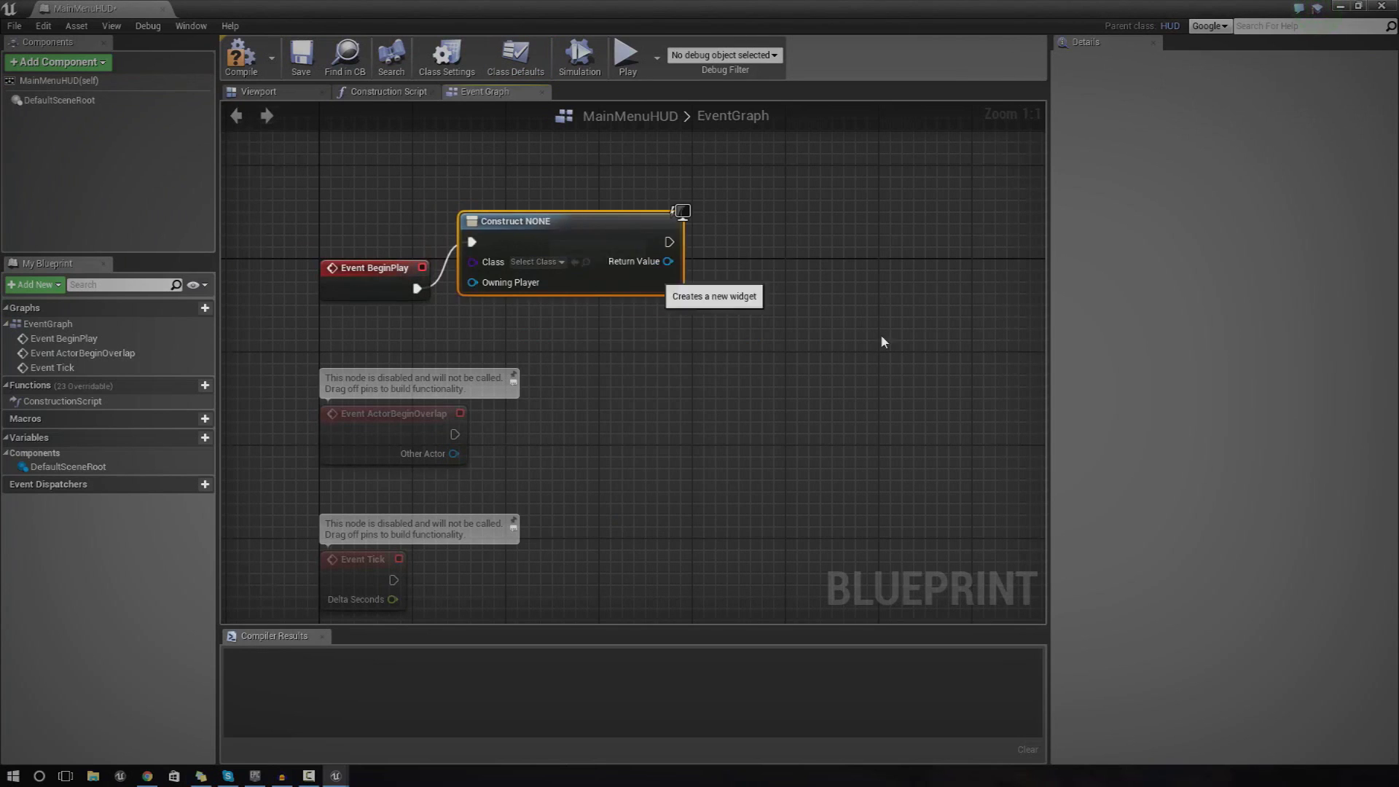
# Step: Feed the widget's Return Value into a new Add to Viewport node and tidy the graph
pyautogui.moveTo(882, 341); pyautogui.dragTo(590, 325, button='right')
pyautogui.moveTo(445, 285); pyautogui.dragTo(568, 261)
pyautogui.write('add to view')
pyautogui.press('Return')
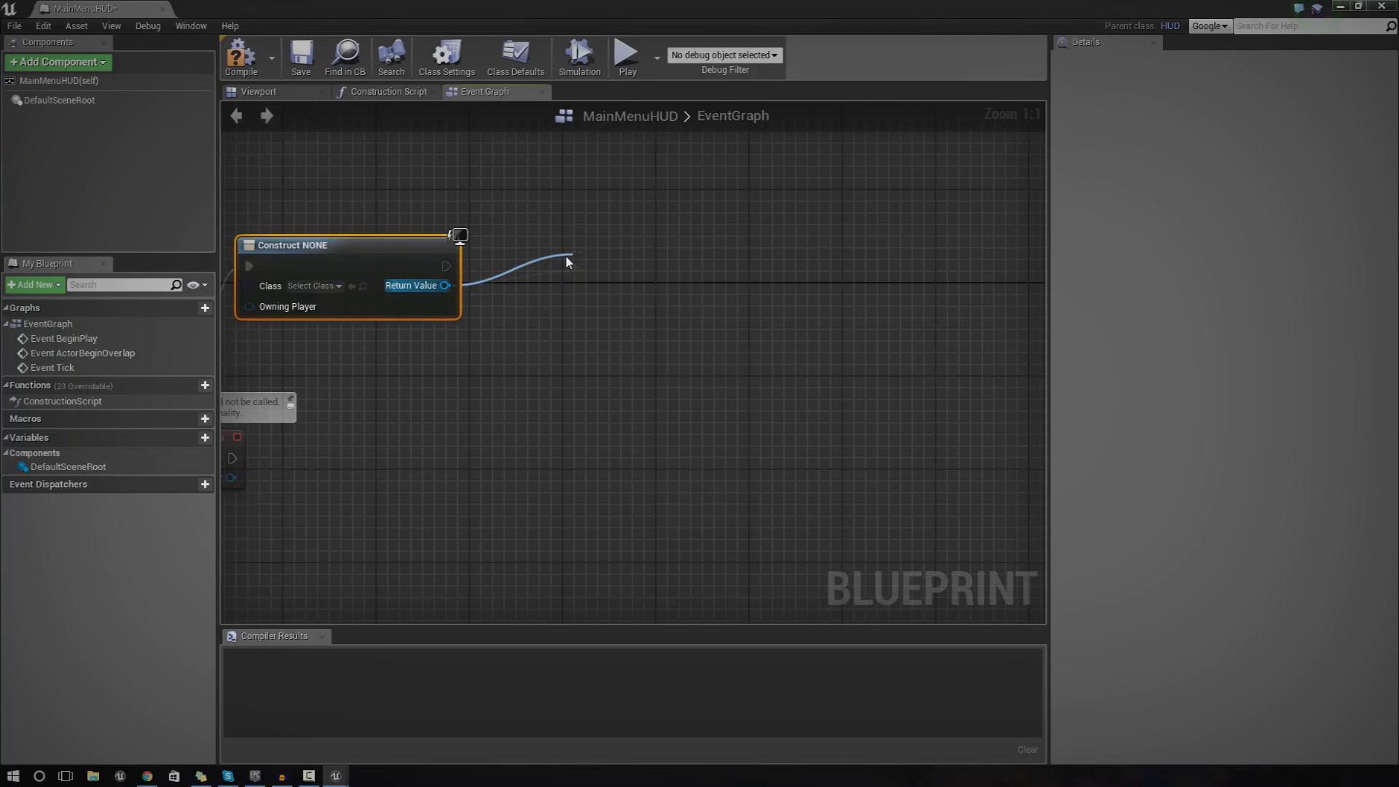
pyautogui.moveTo(599, 264); pyautogui.dragTo(576, 170)
pyautogui.click(853, 396)
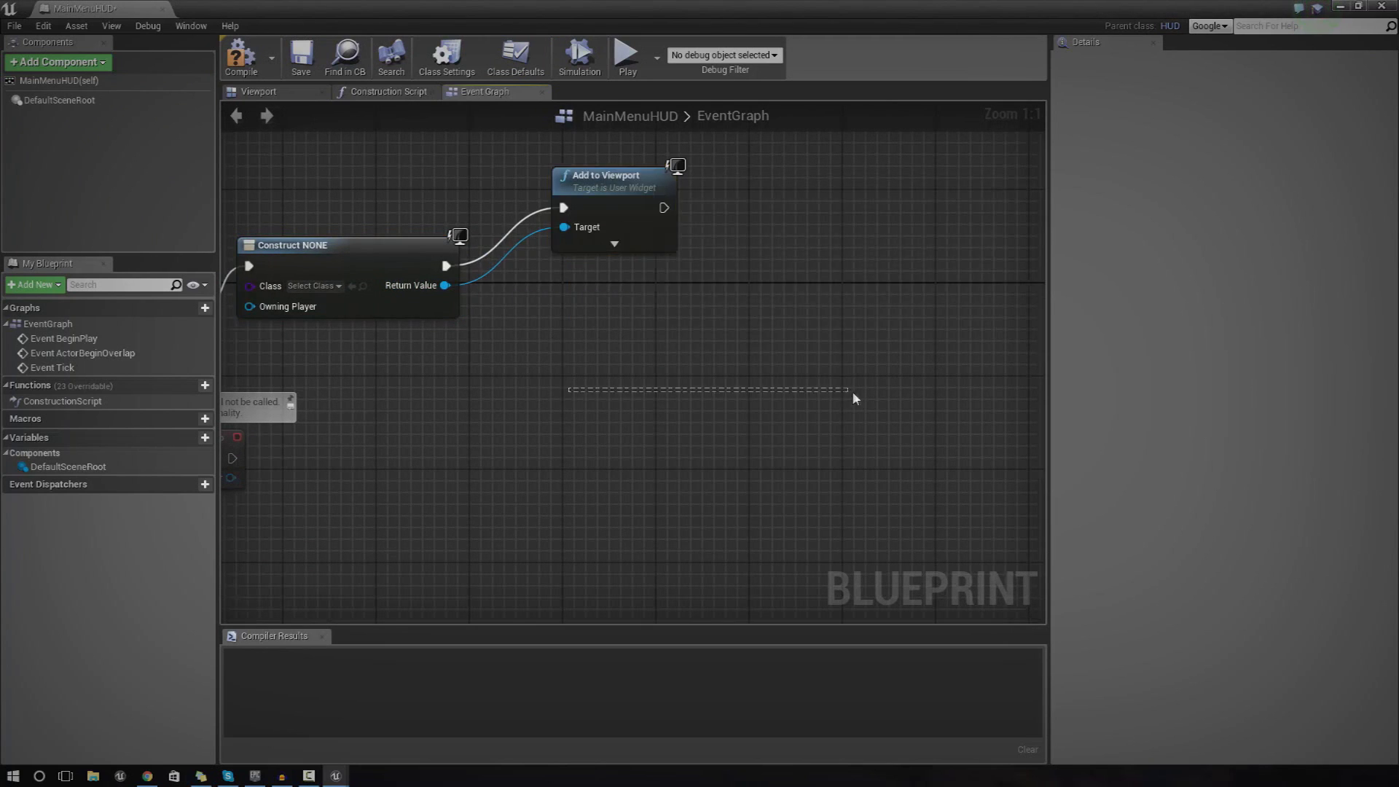
pyautogui.press('Home')
# Step: Compile the MainMenuHUD blueprint, leaving the widget class unset, and close it
pyautogui.click(517, 310)
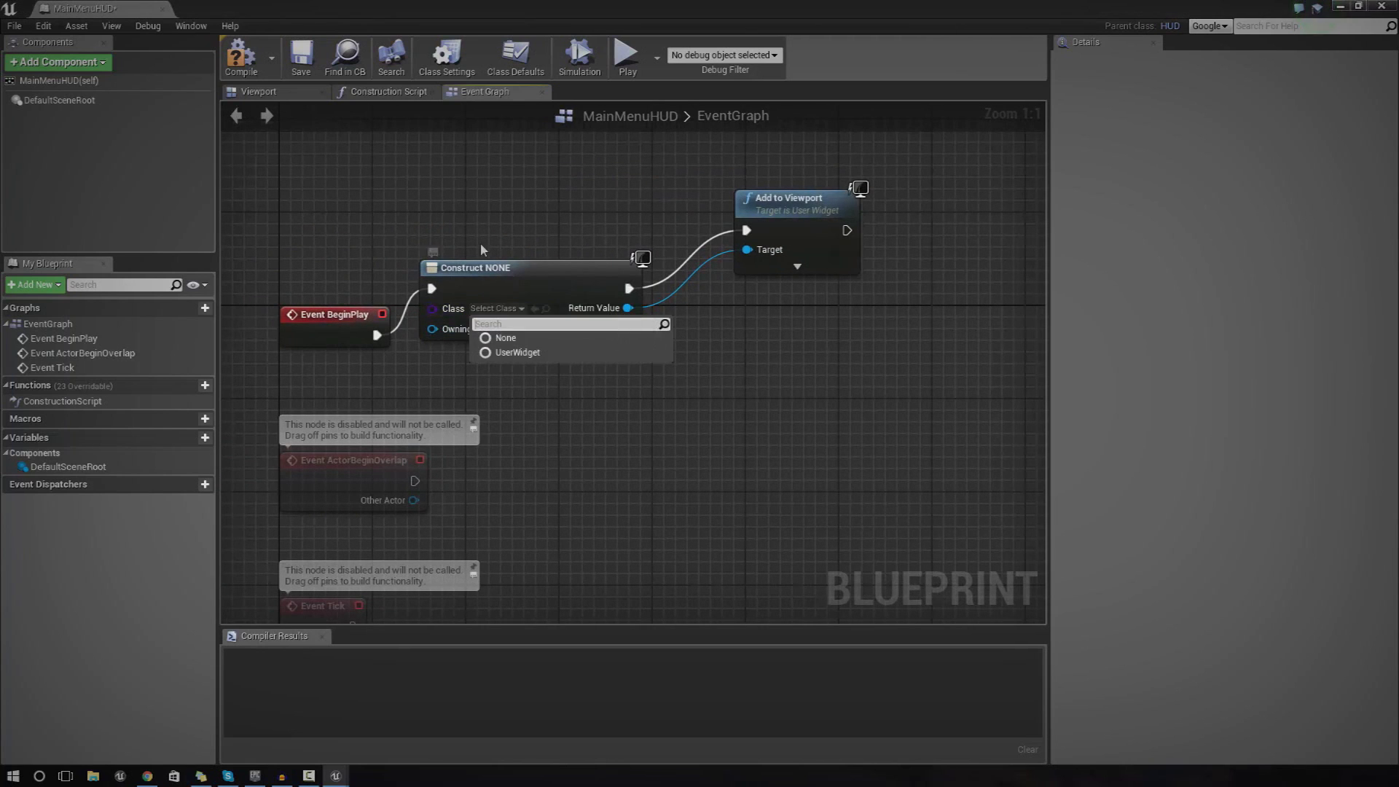
pyautogui.click(458, 182)
pyautogui.click(241, 57)
pyautogui.click(1380, 6)
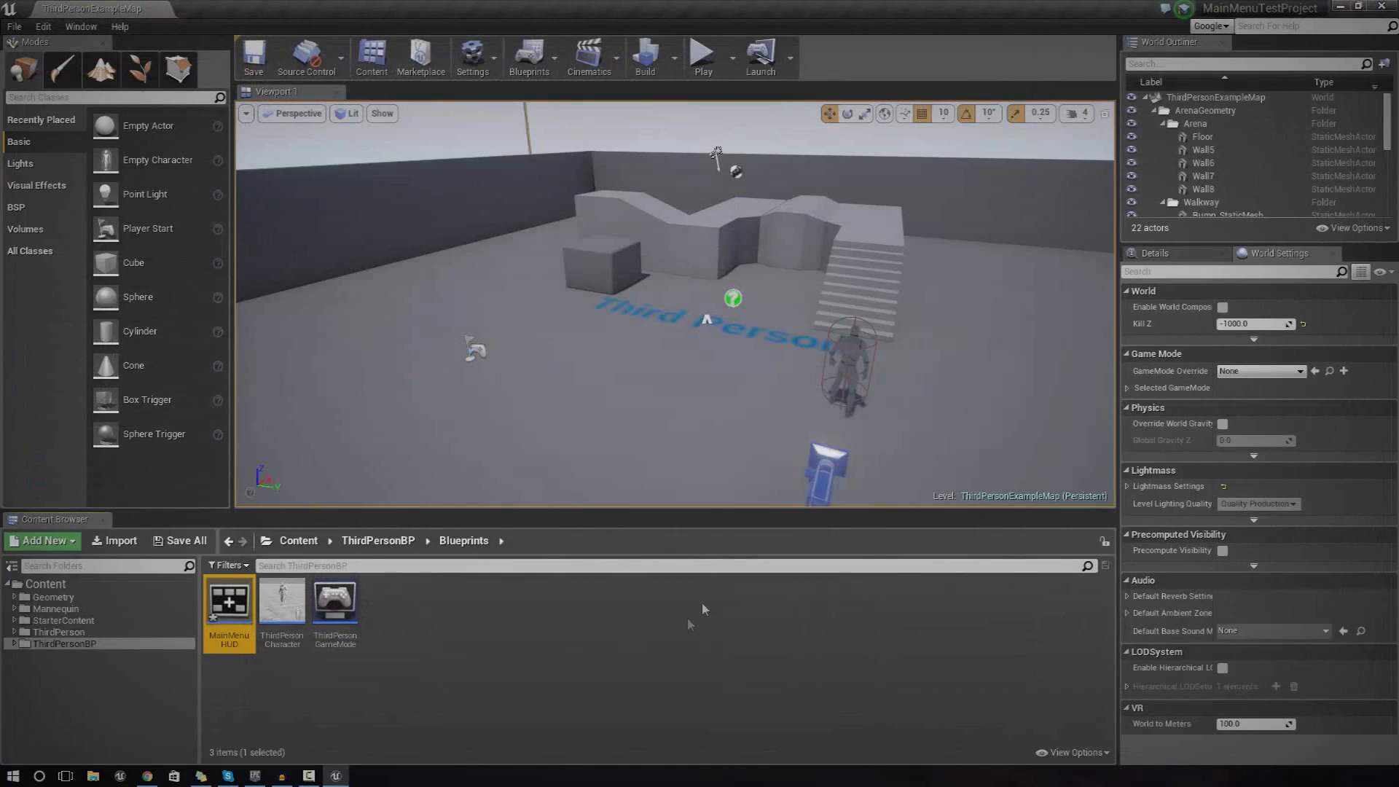
# Step: Add a Widget Blueprint named MainMenuWidget to the Blueprints folder
pyautogui.rightClick(572, 631)
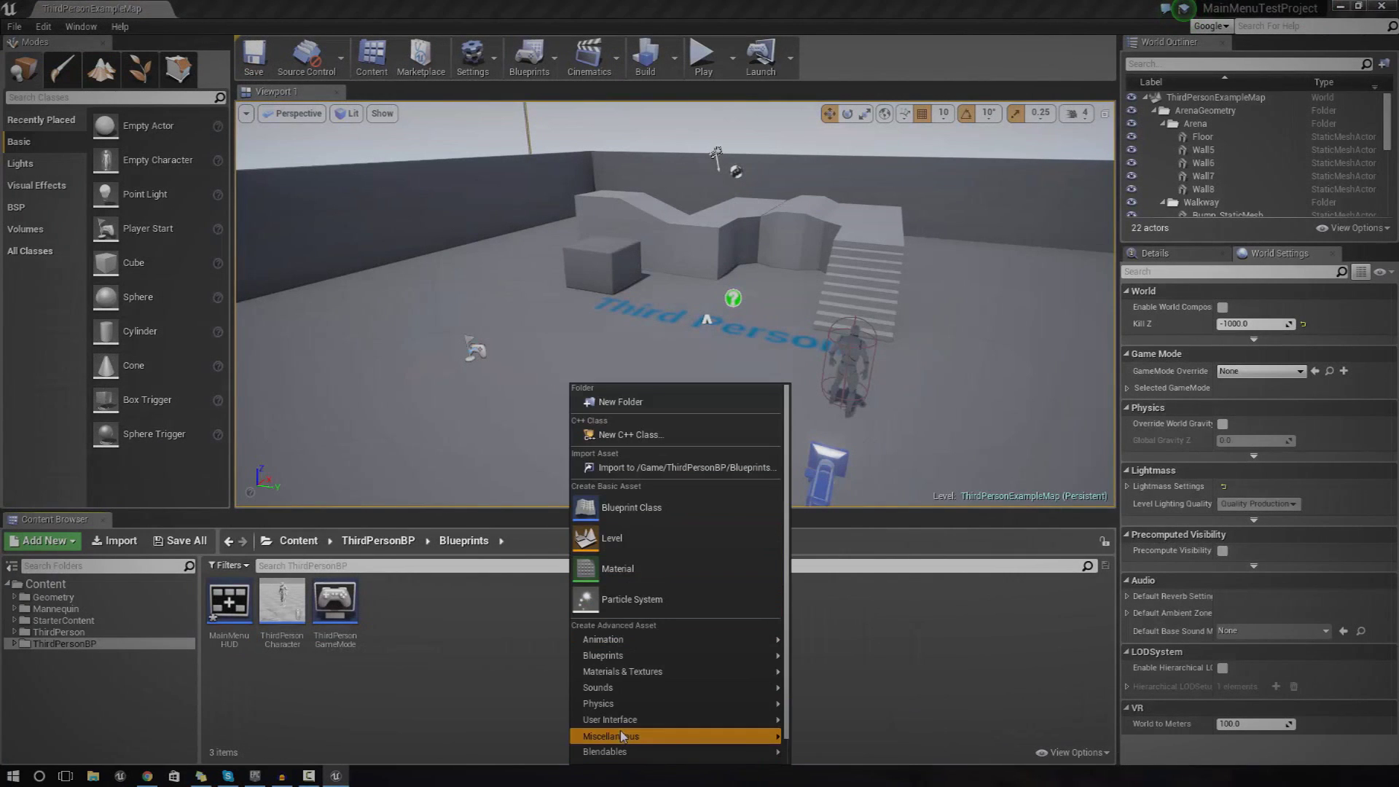
pyautogui.click(815, 748)
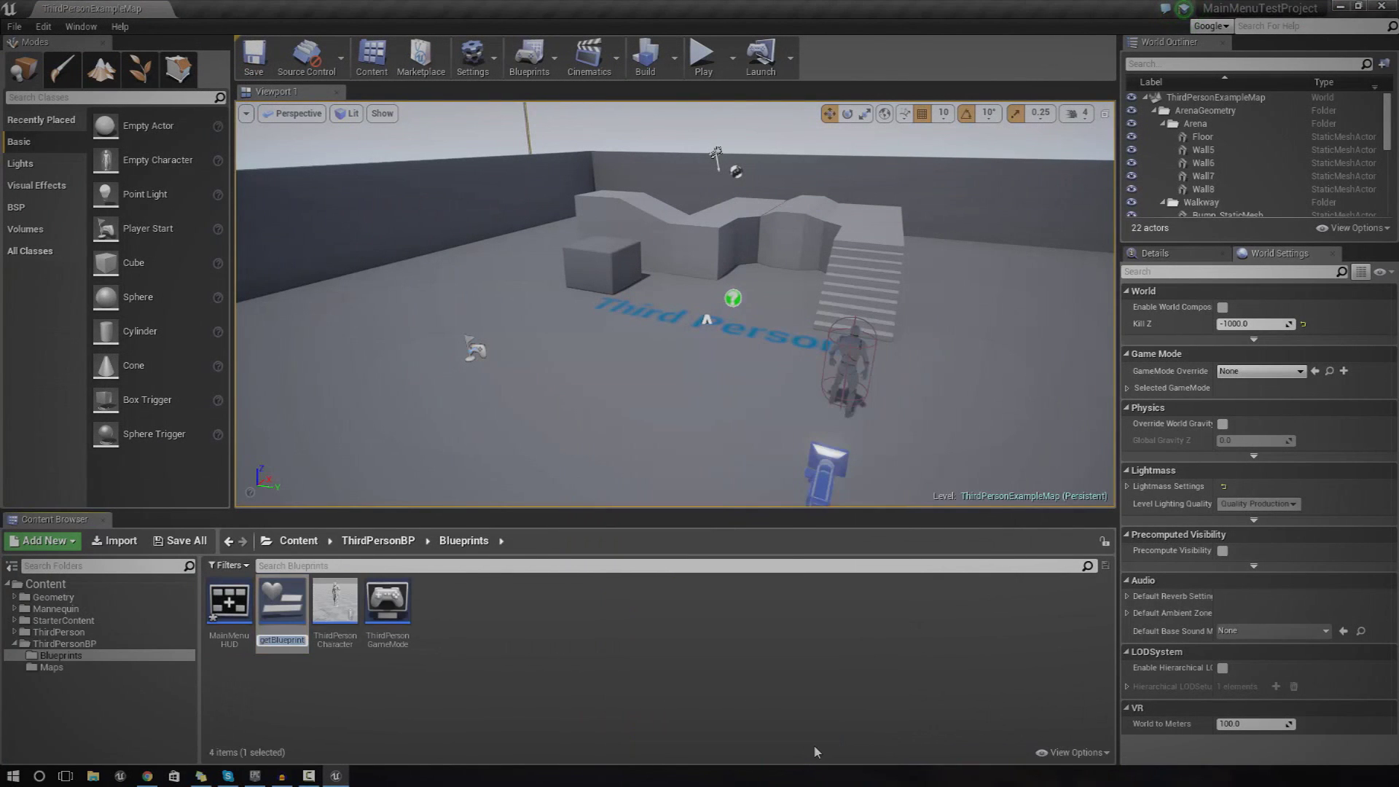
pyautogui.write('MainMenuWidget')
pyautogui.press('Return')
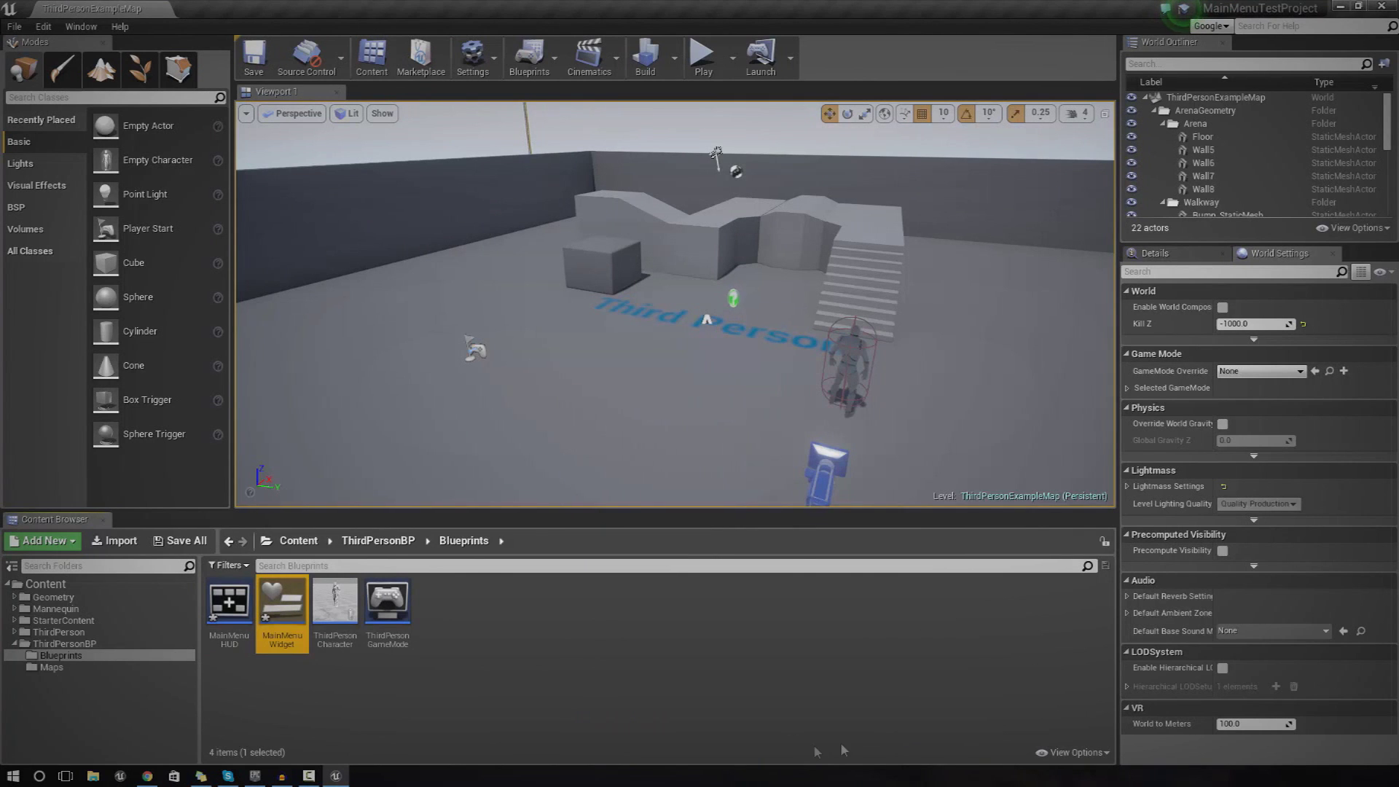
# Step: Set MainMenuHUD's Create Widget class to MainMenuWidget, compile, and close the blueprint
pyautogui.doubleClick(236, 612)
pyautogui.click(503, 308)
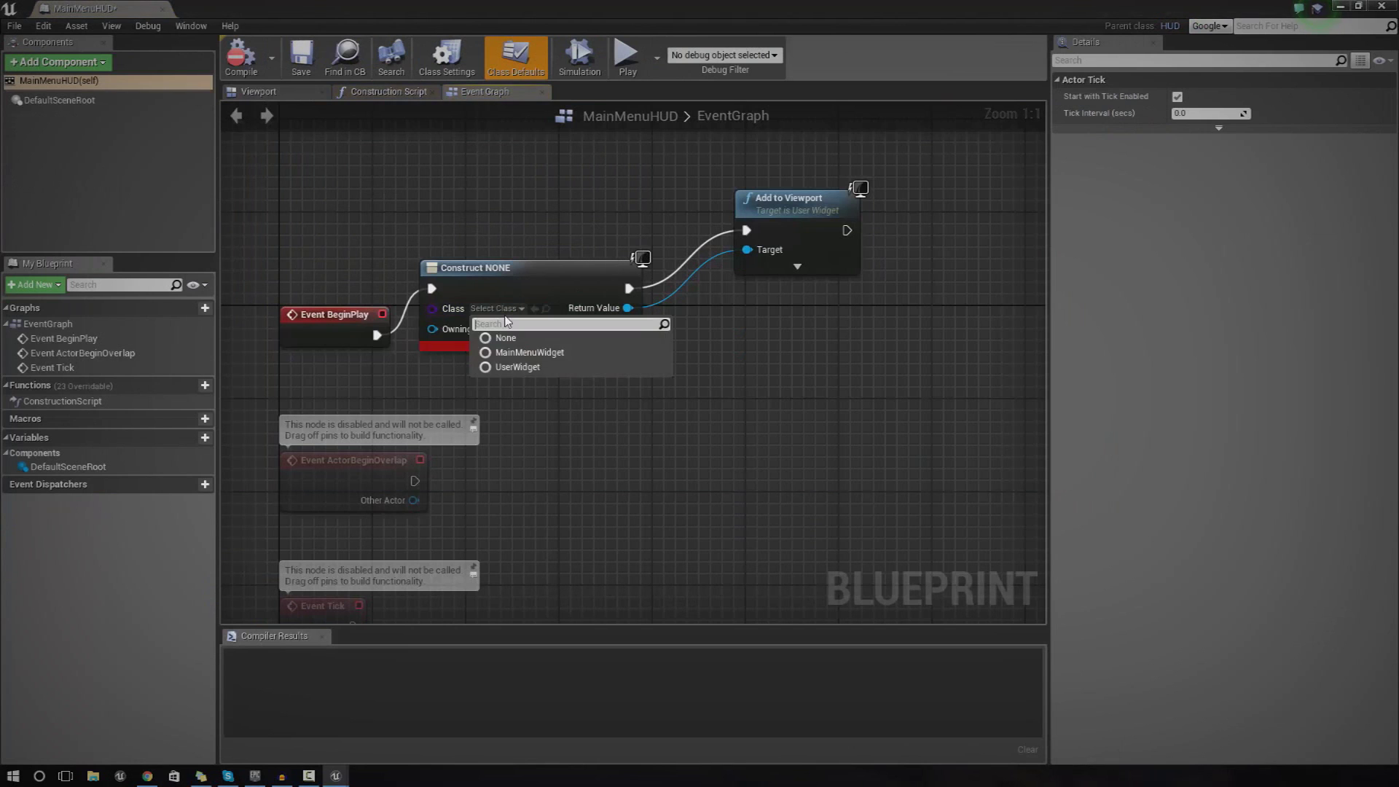
pyautogui.click(510, 350)
pyautogui.click(472, 277)
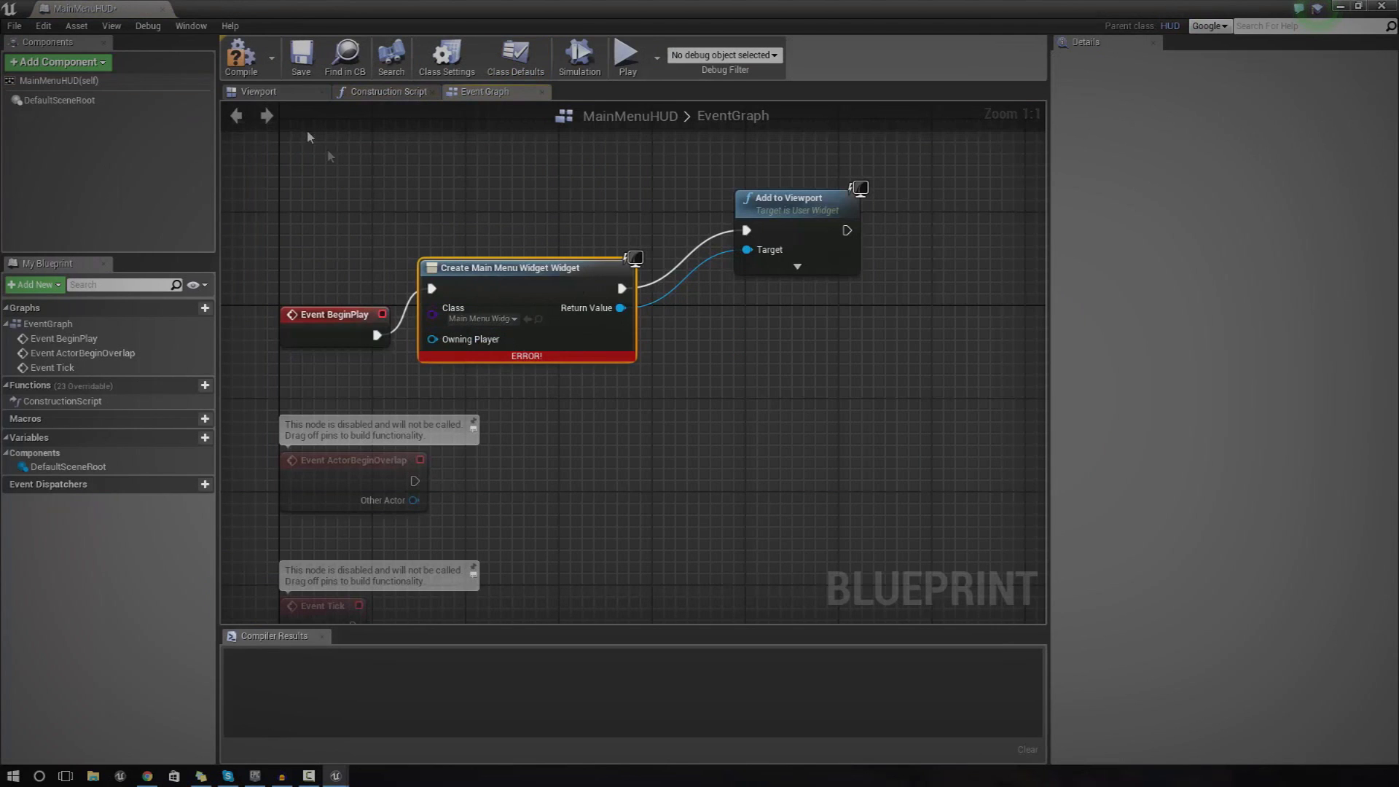
pyautogui.click(241, 57)
pyautogui.click(164, 9)
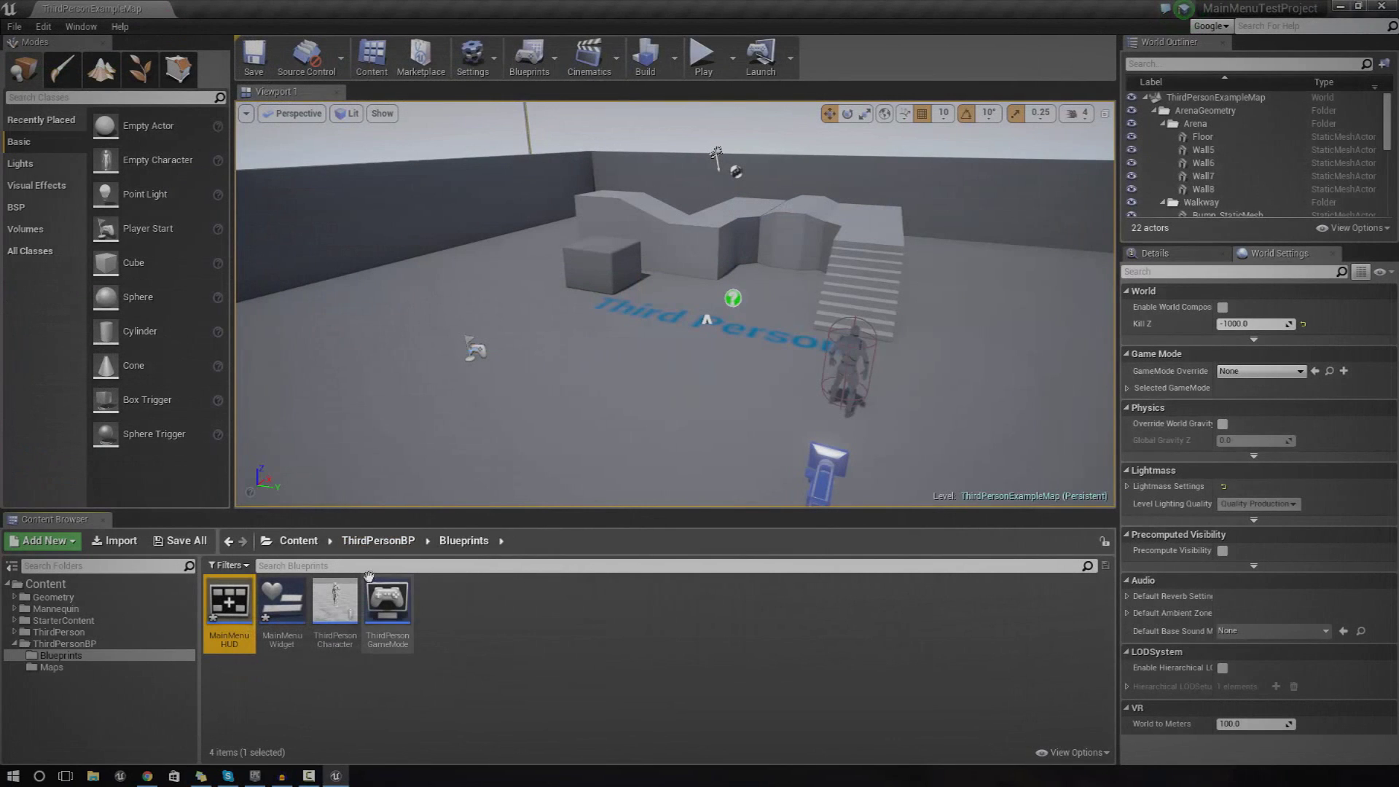
pyautogui.doubleClick(302, 623)
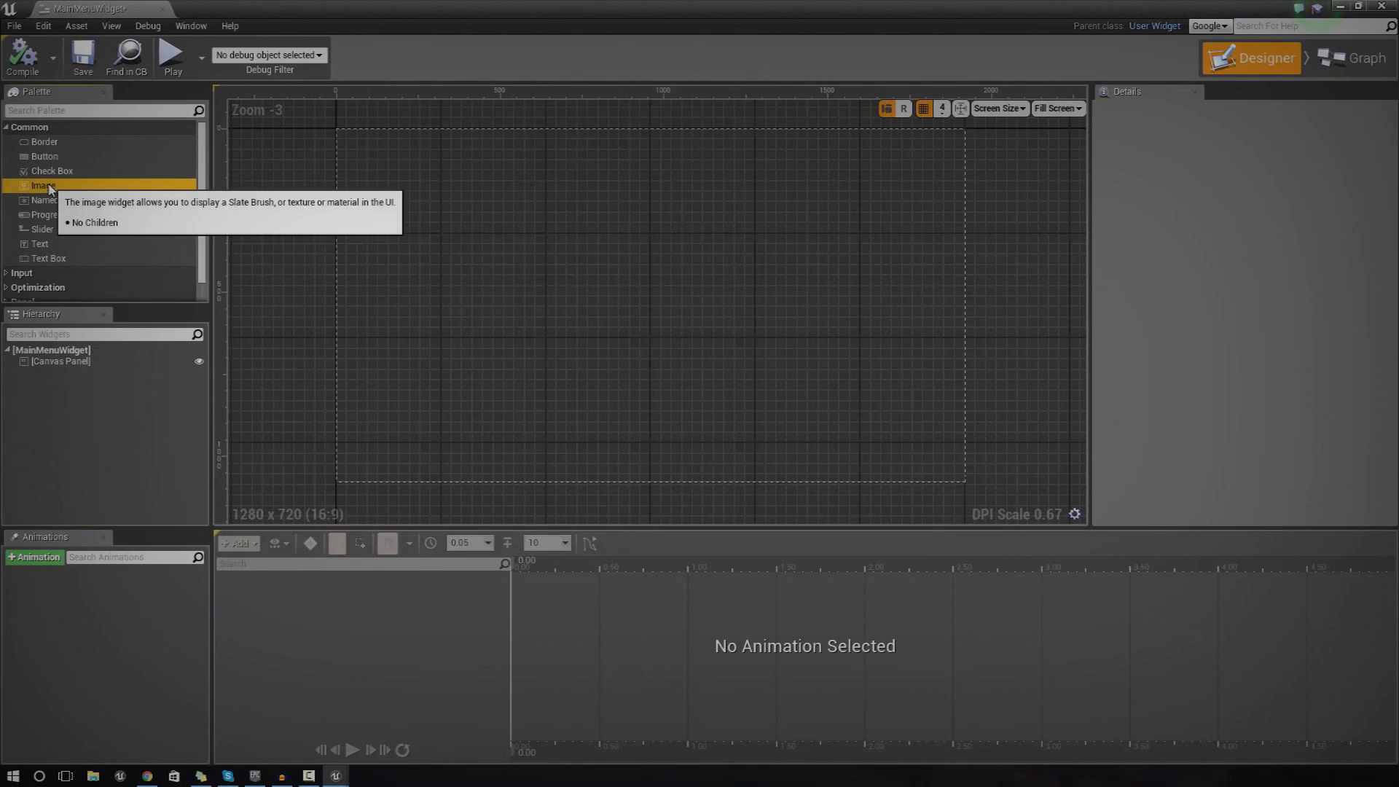
pyautogui.moveTo(50, 188); pyautogui.dragTo(833, 413)
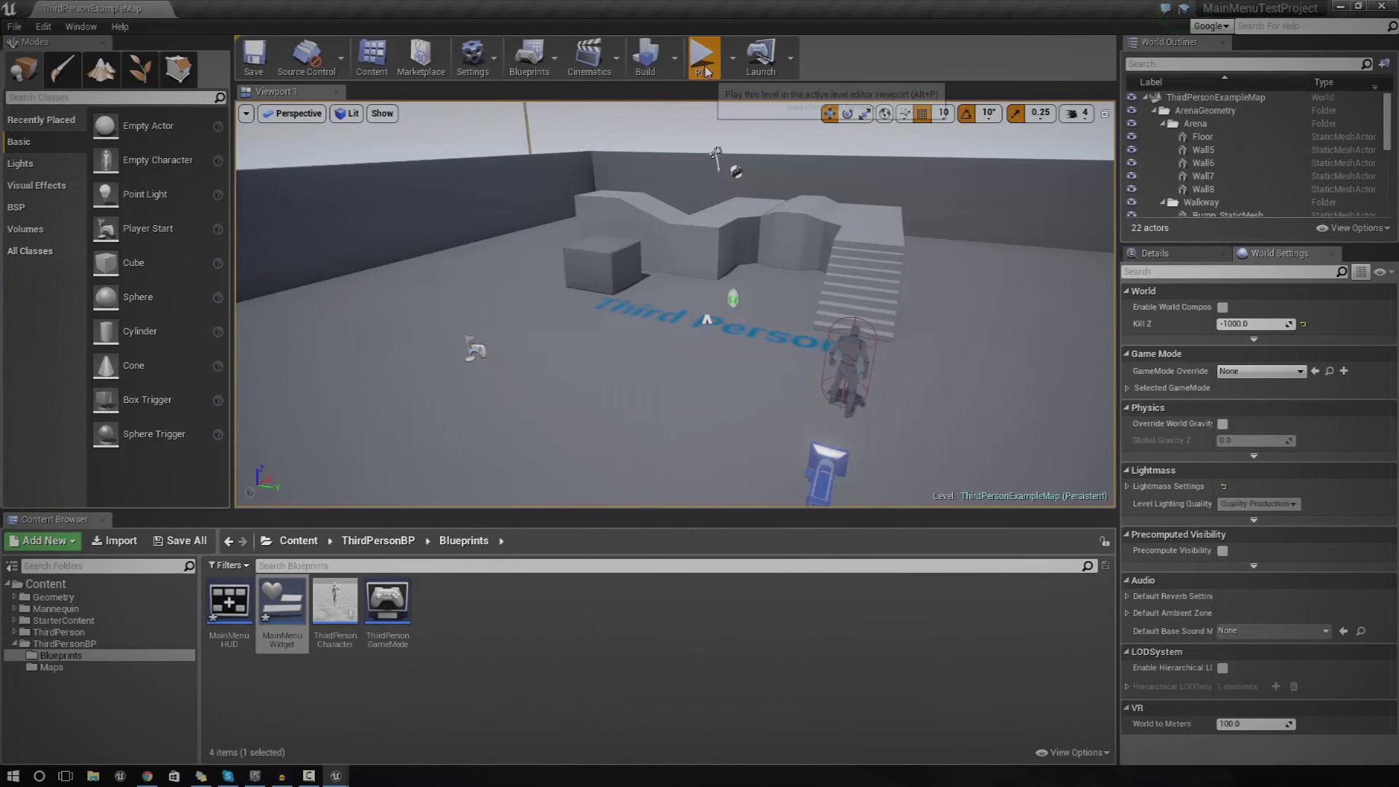
pyautogui.press('w')
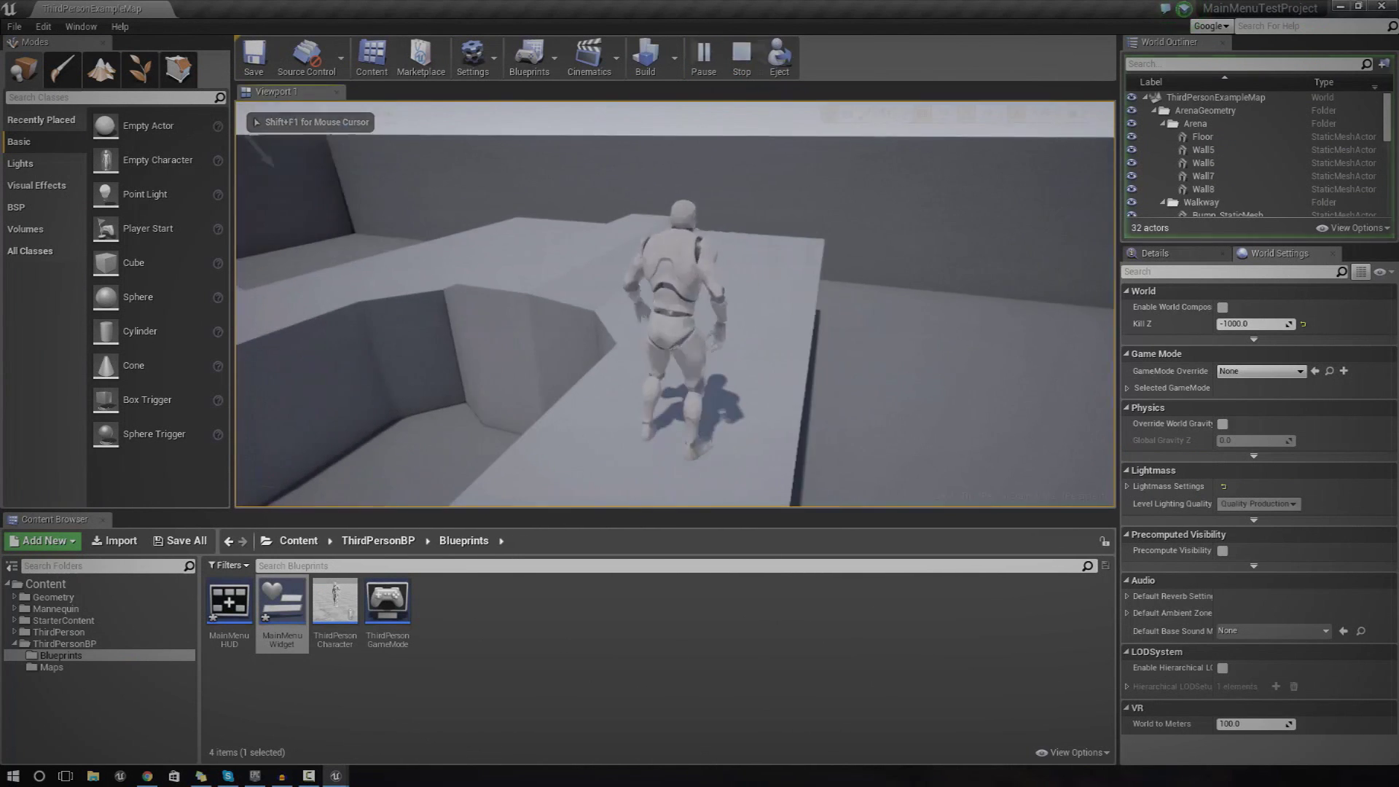
pyautogui.press('Escape')
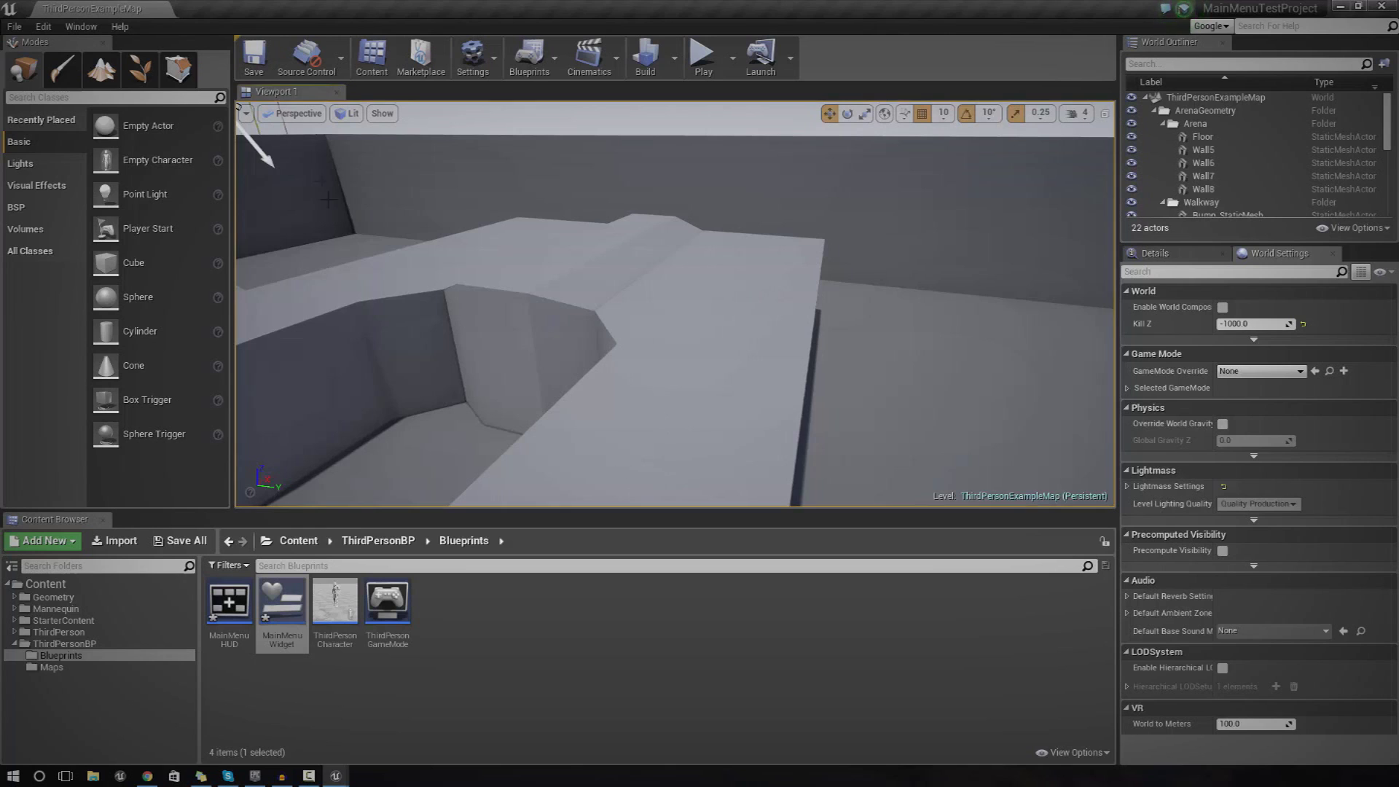
# Step: Expand Selected GameMode in World Settings, leaving GameMode Override at None
pyautogui.click(48, 28)
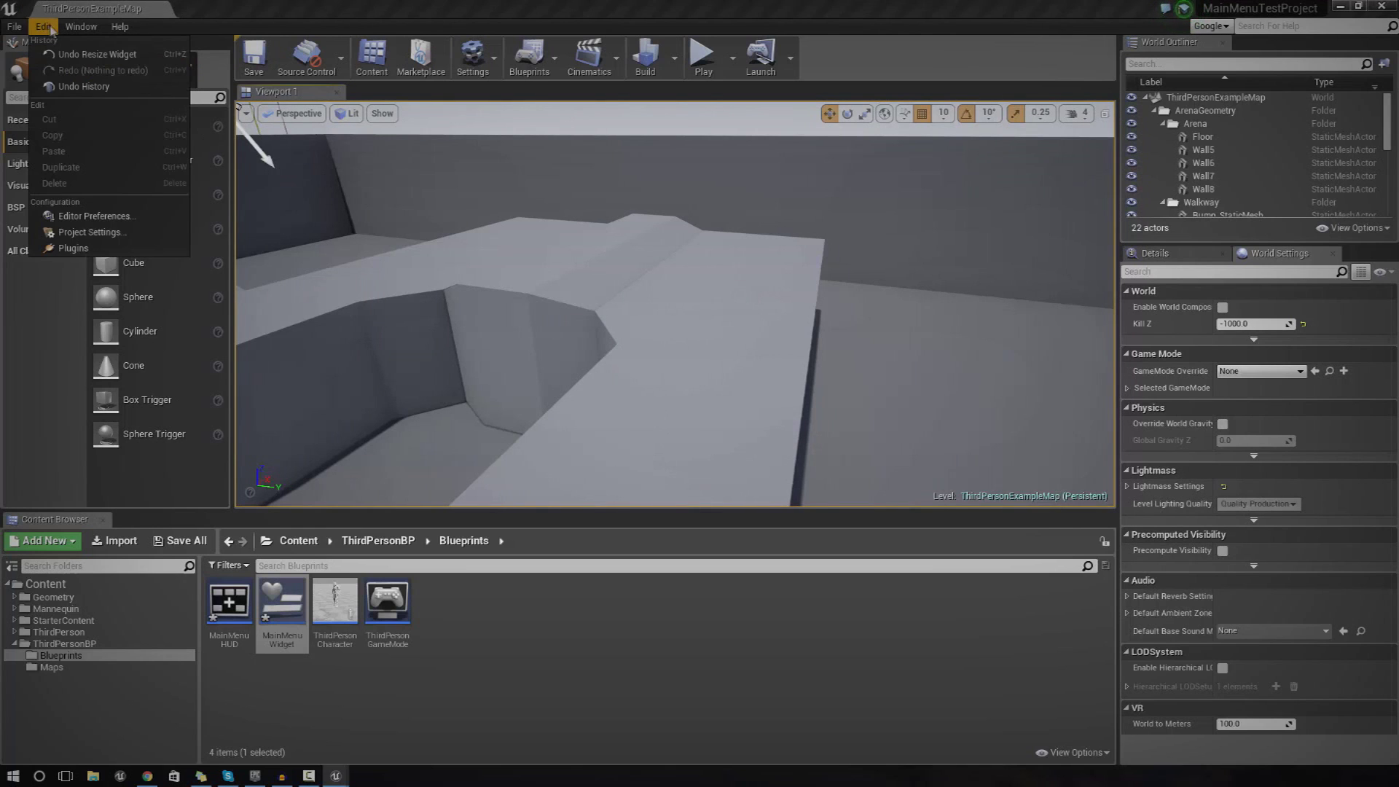
pyautogui.moveTo(81, 26)
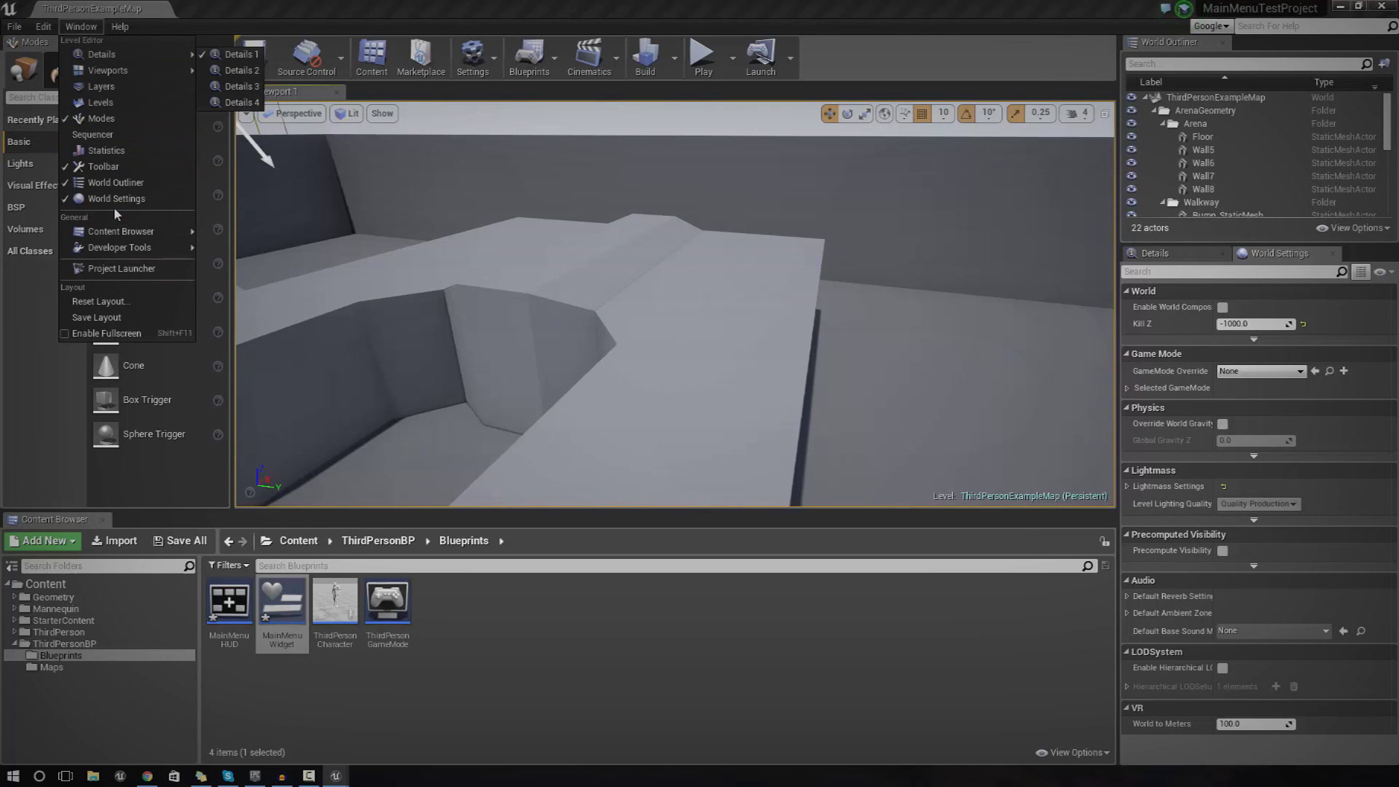
pyautogui.click(1129, 387)
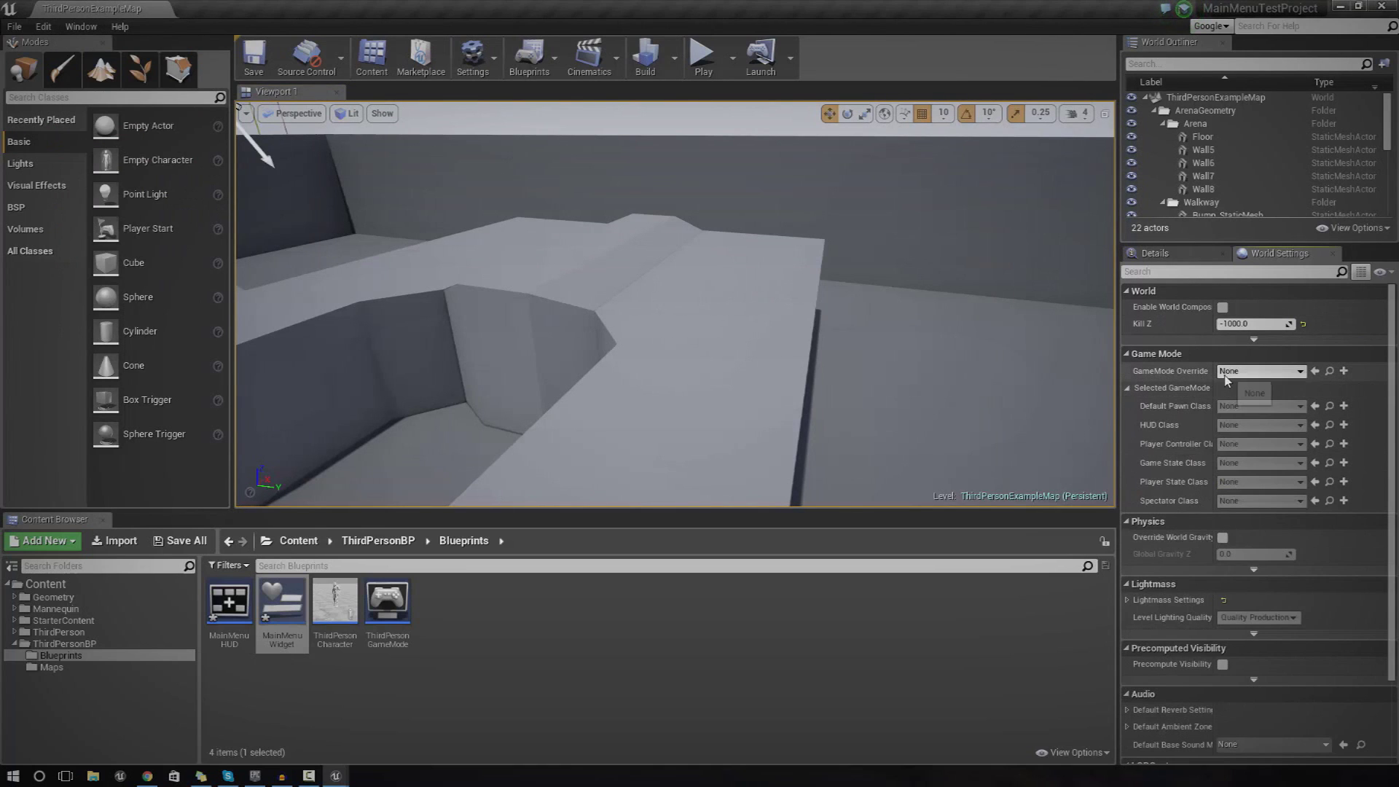
pyautogui.click(1256, 373)
pyautogui.click(1261, 398)
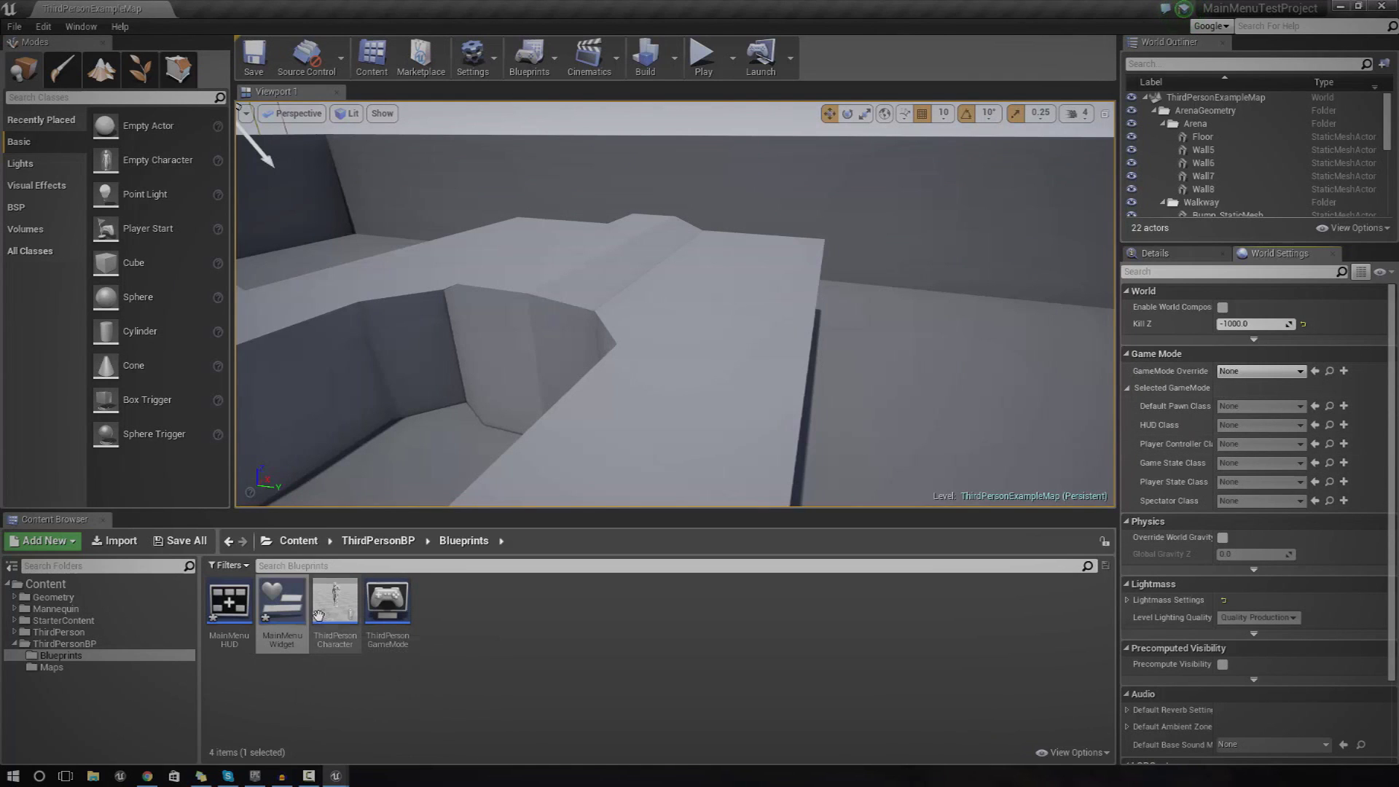
# Step: Duplicate ThirdPersonGameMode as ThirdPersonMenuMode and set the map's GameMode Override to ThirdPersonGameMode
pyautogui.rightClick(374, 616)
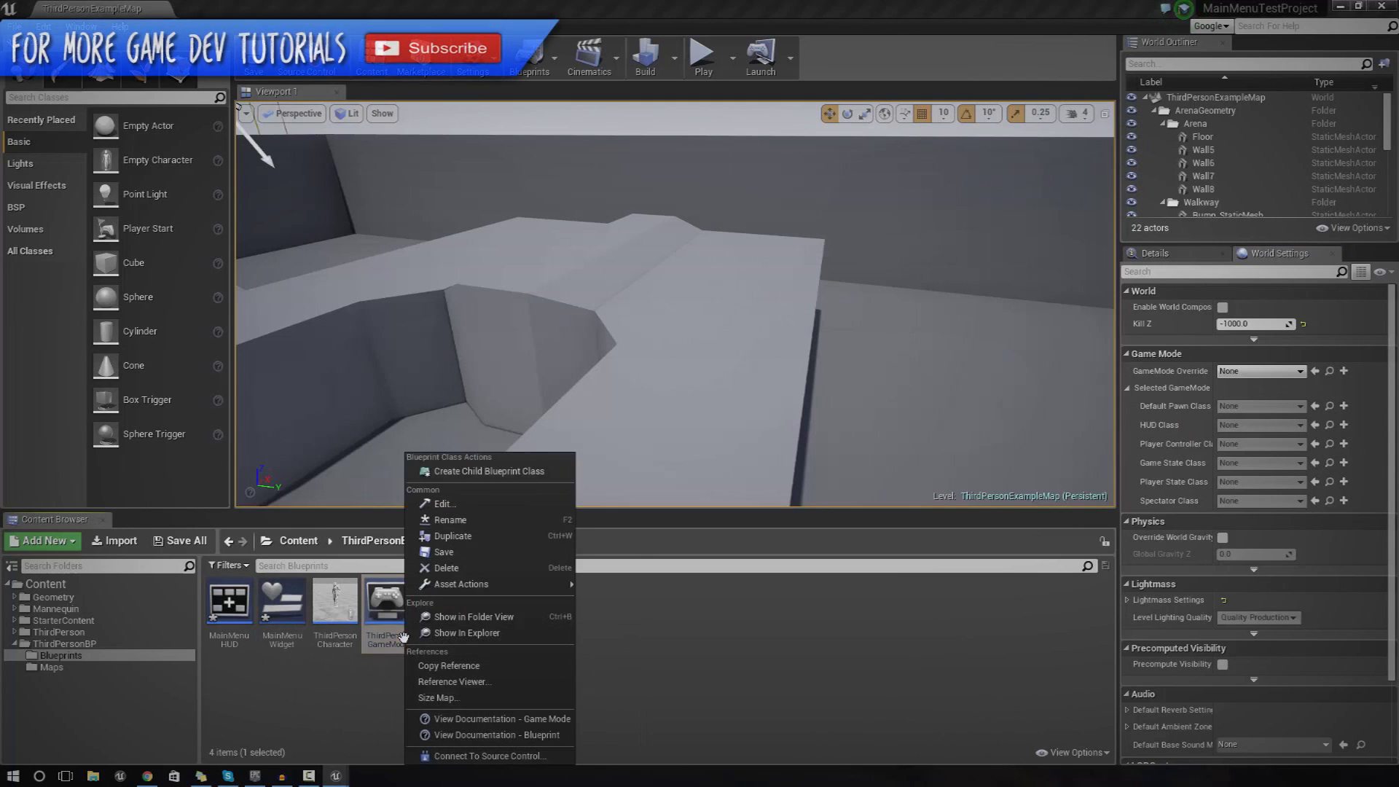
pyautogui.click(452, 535)
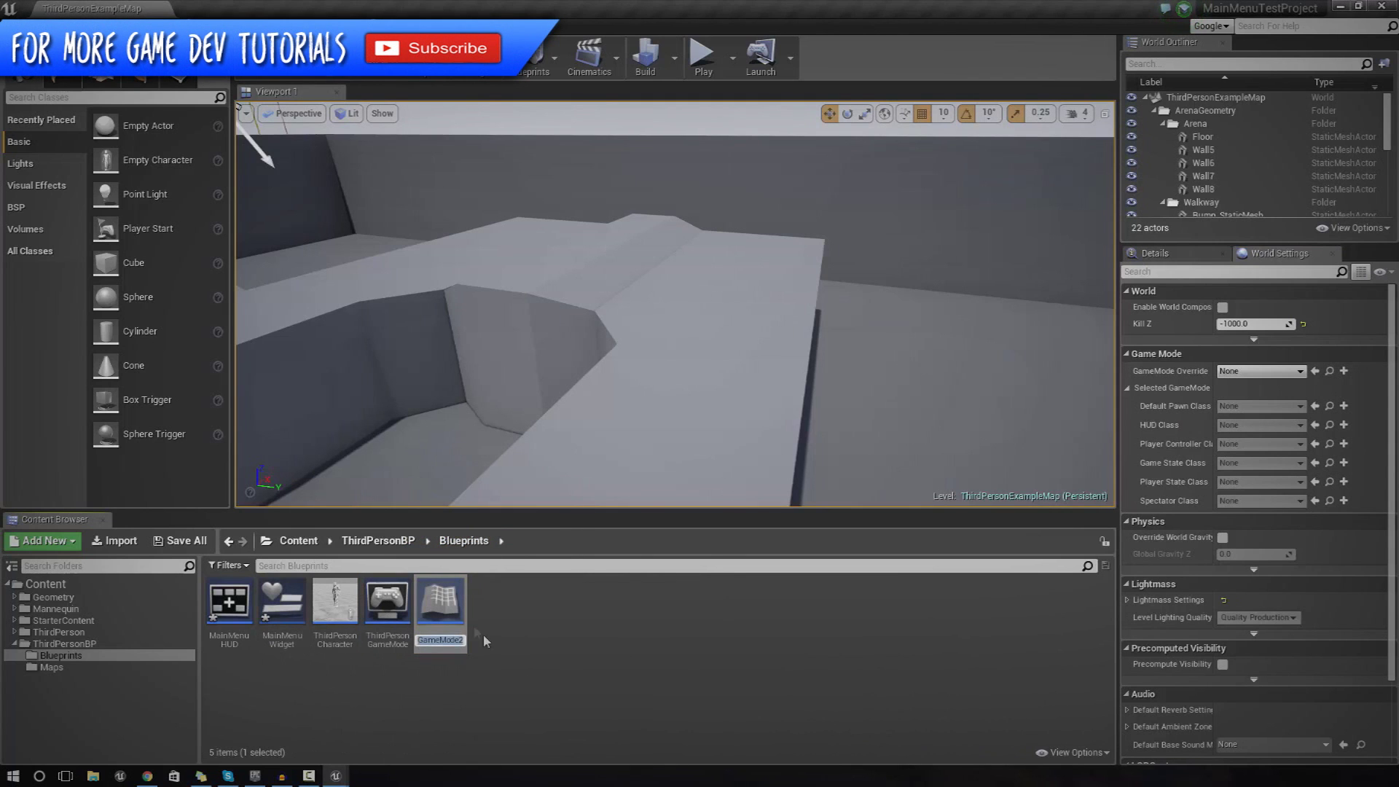
pyautogui.write('Ma')
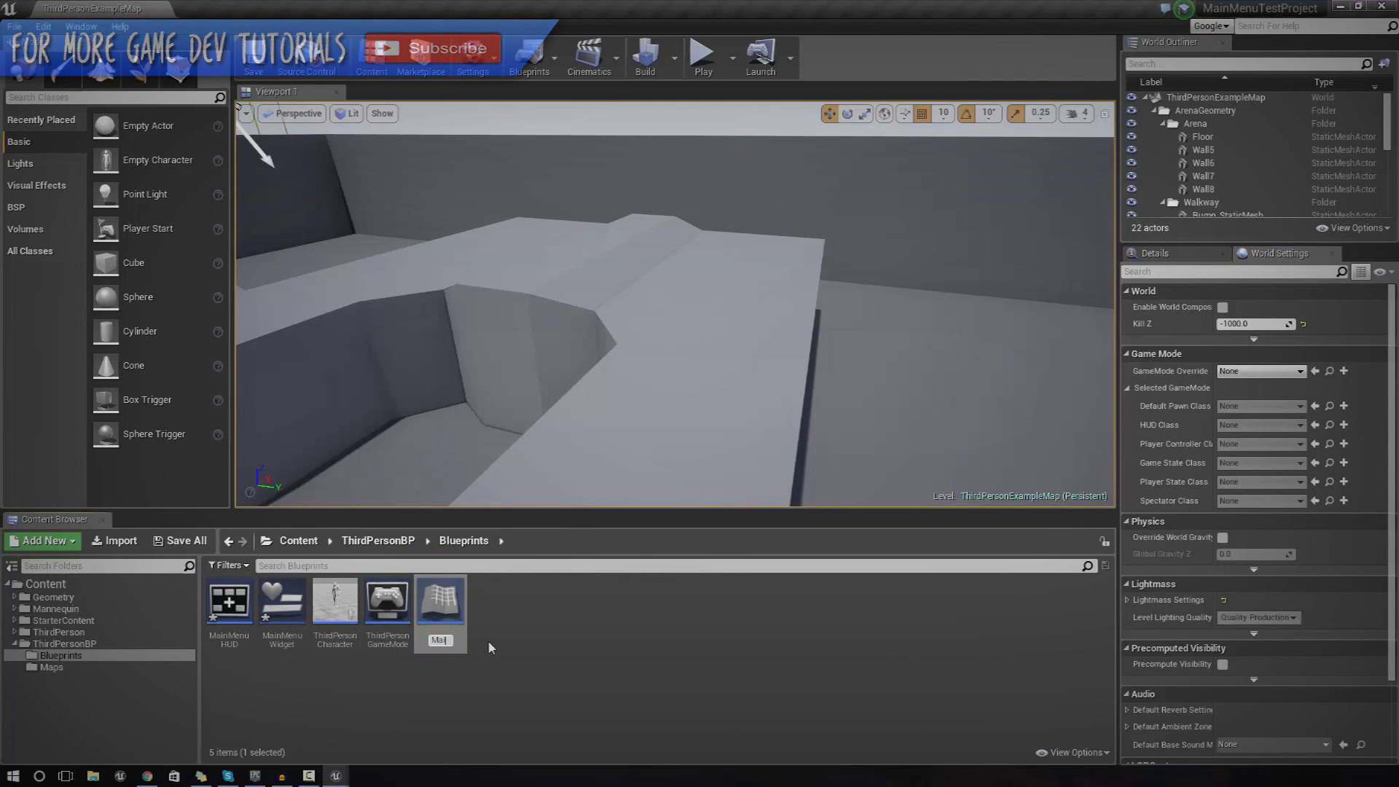
pyautogui.press('BackSpace')
pyautogui.press('BackSpace')
pyautogui.write('ThirdPerso')
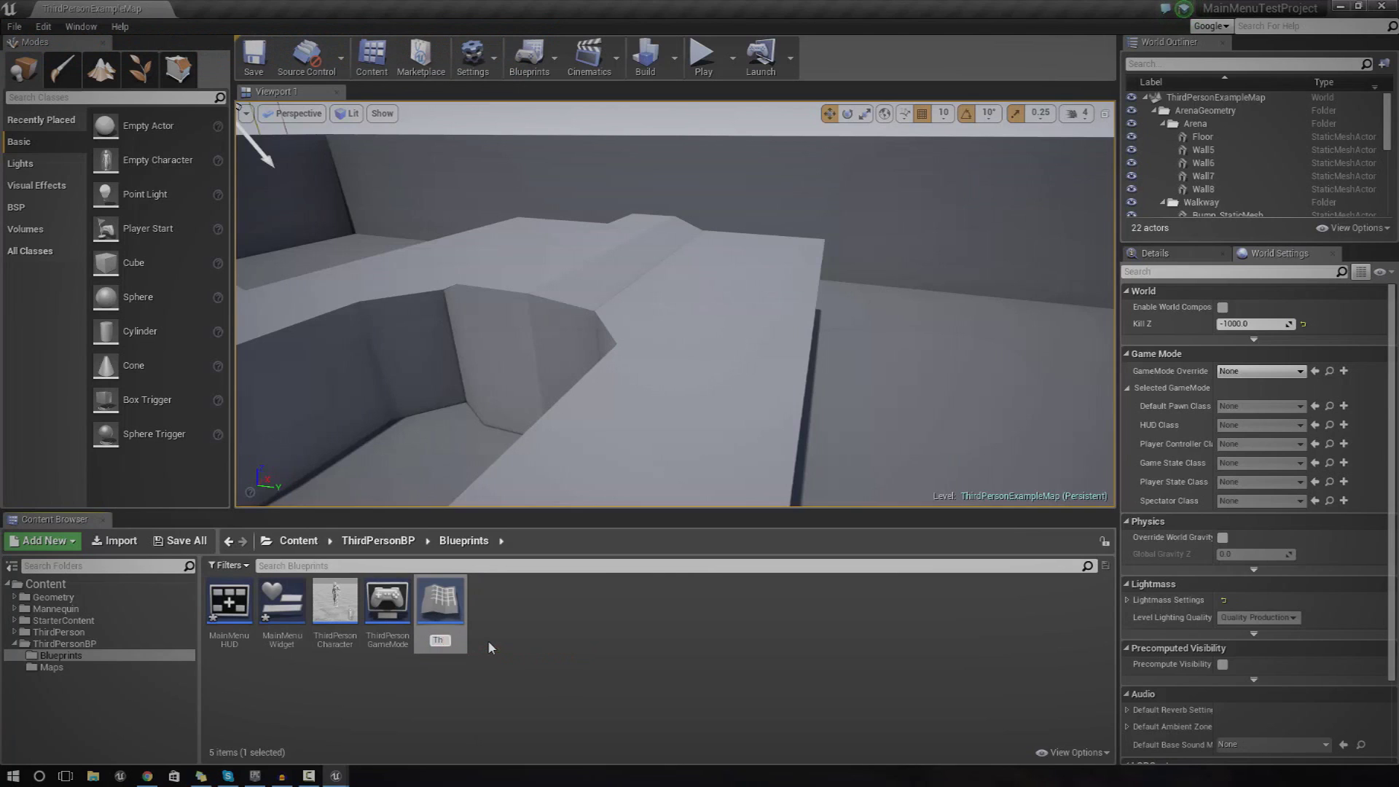
pyautogui.press('BackSpace')
pyautogui.press('BackSpace')
pyautogui.press('BackSpace')
pyautogui.press('BackSpace')
pyautogui.press('BackSpace')
pyautogui.press('BackSpace')
pyautogui.press('BackSpace')
pyautogui.press('BackSpace')
pyautogui.press('BackSpace')
pyautogui.press('BackSpace')
pyautogui.write('MenuMode')
pyautogui.press('Return')
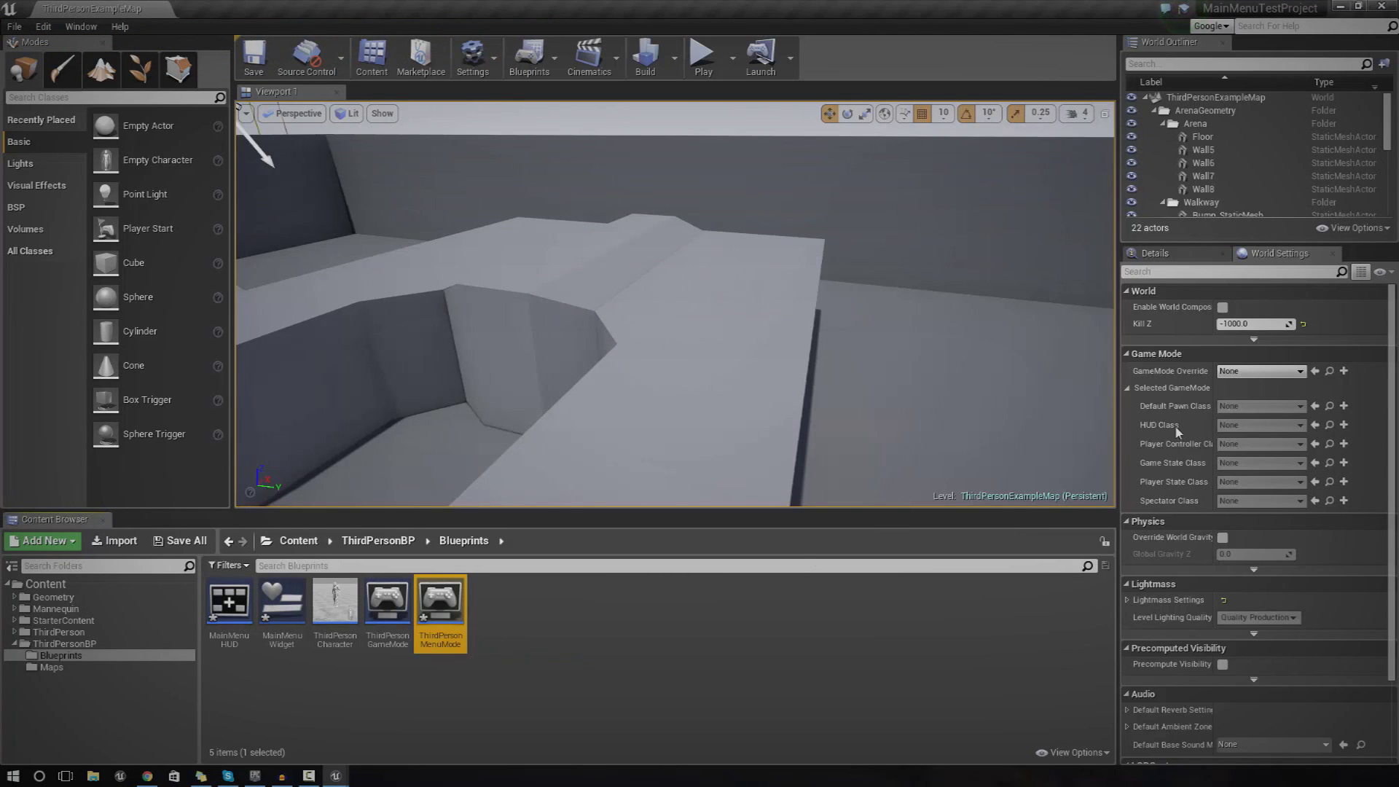
pyautogui.click(1265, 375)
pyautogui.click(1272, 447)
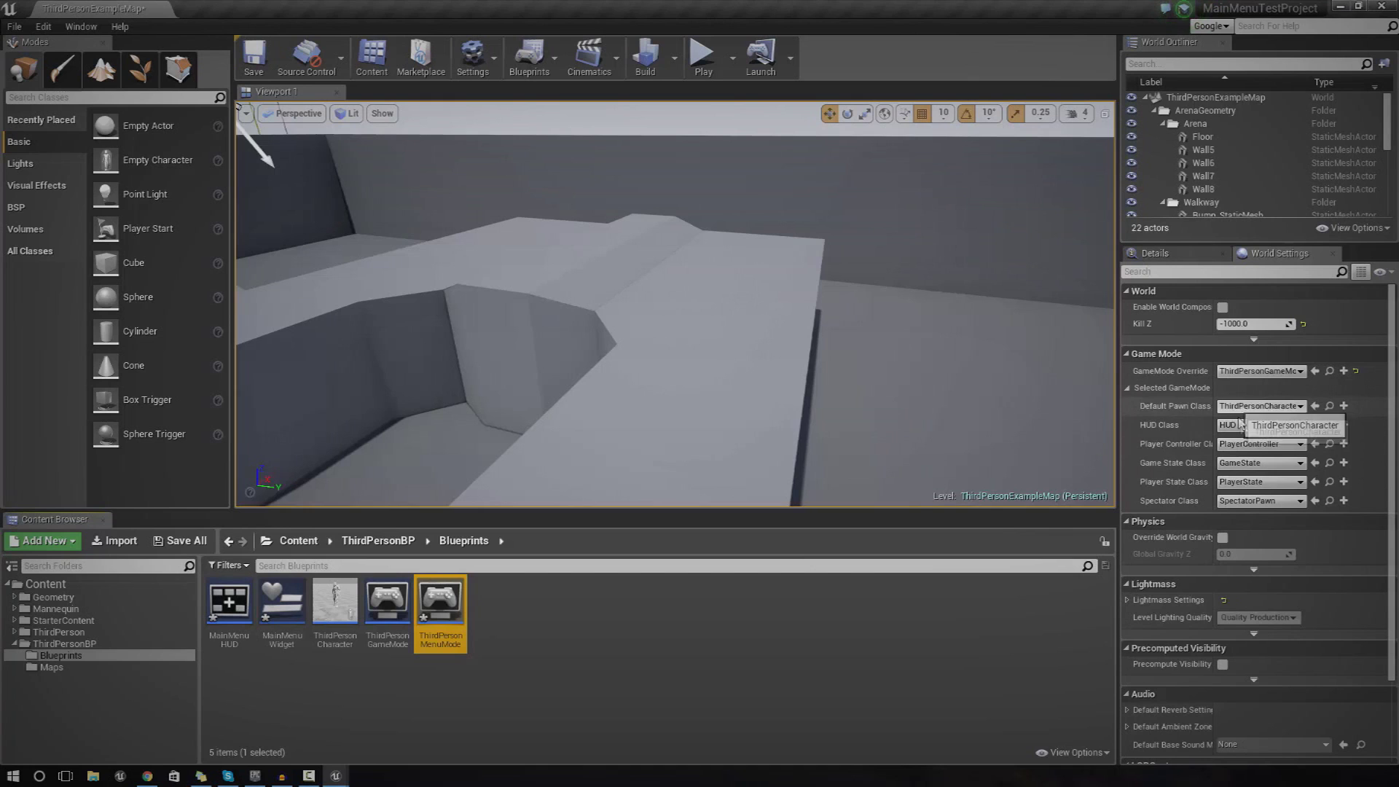
# Step: Under Selected GameMode, set Default Pawn Class to None and HUD Class to MainMenuHUD
pyautogui.click(1244, 426)
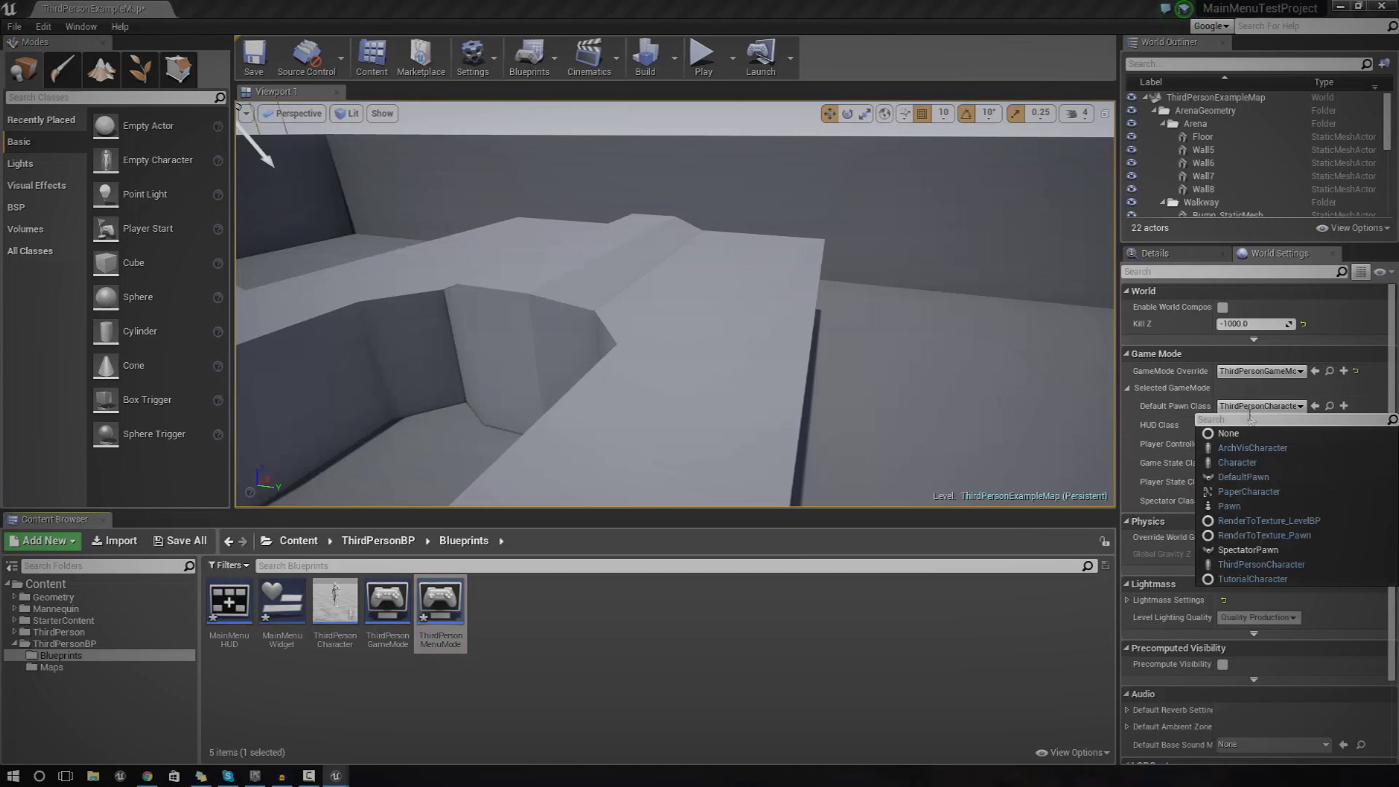
pyautogui.click(1249, 423)
pyautogui.click(1249, 409)
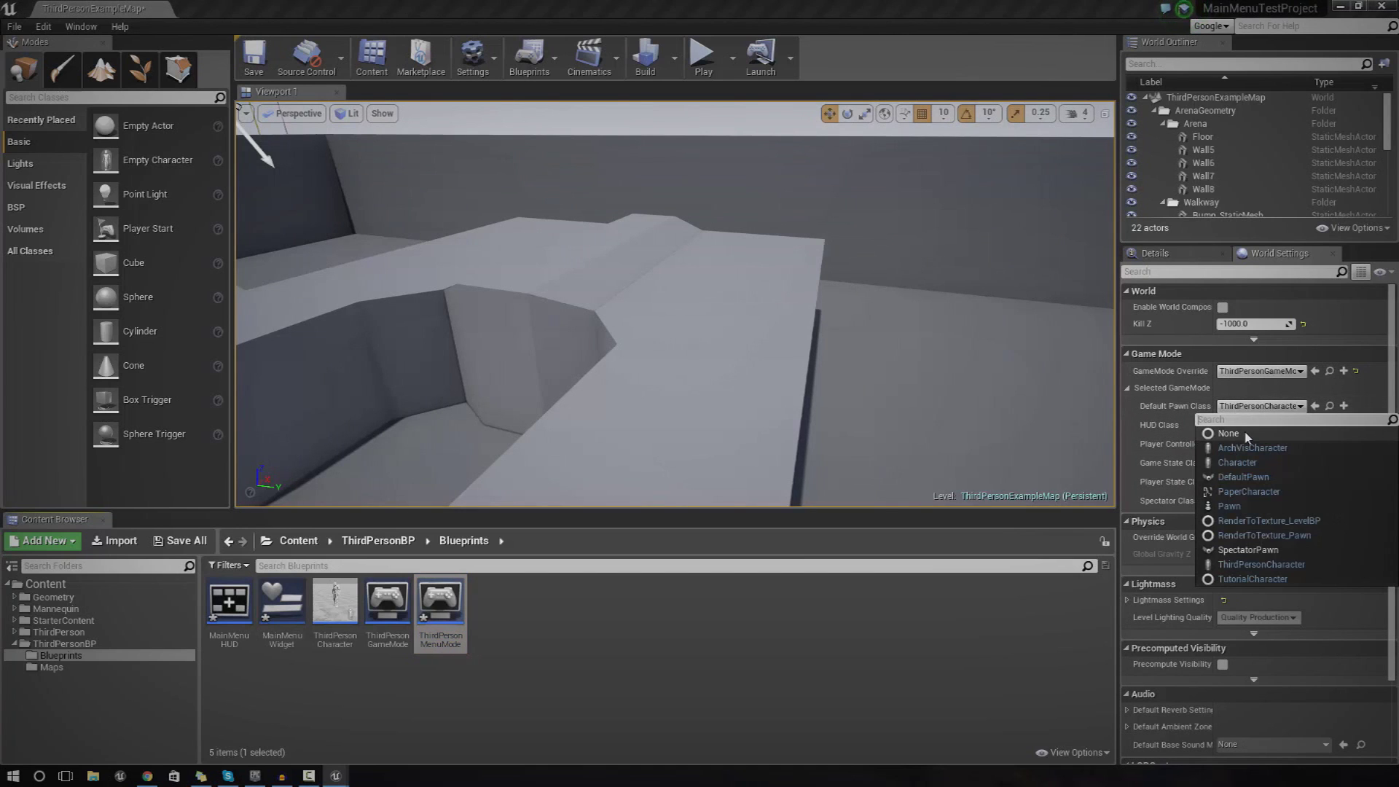
pyautogui.click(1228, 434)
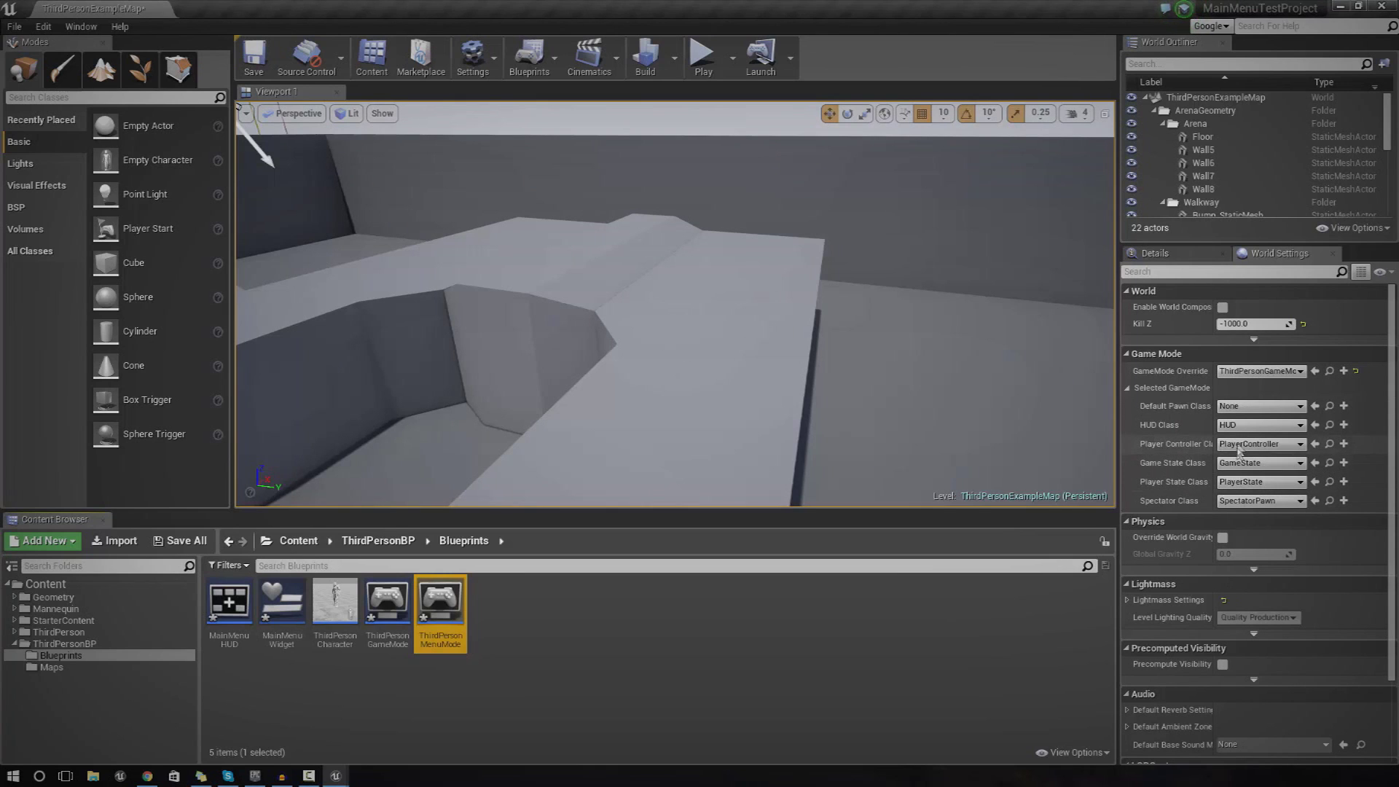
pyautogui.click(1248, 444)
pyautogui.click(1248, 441)
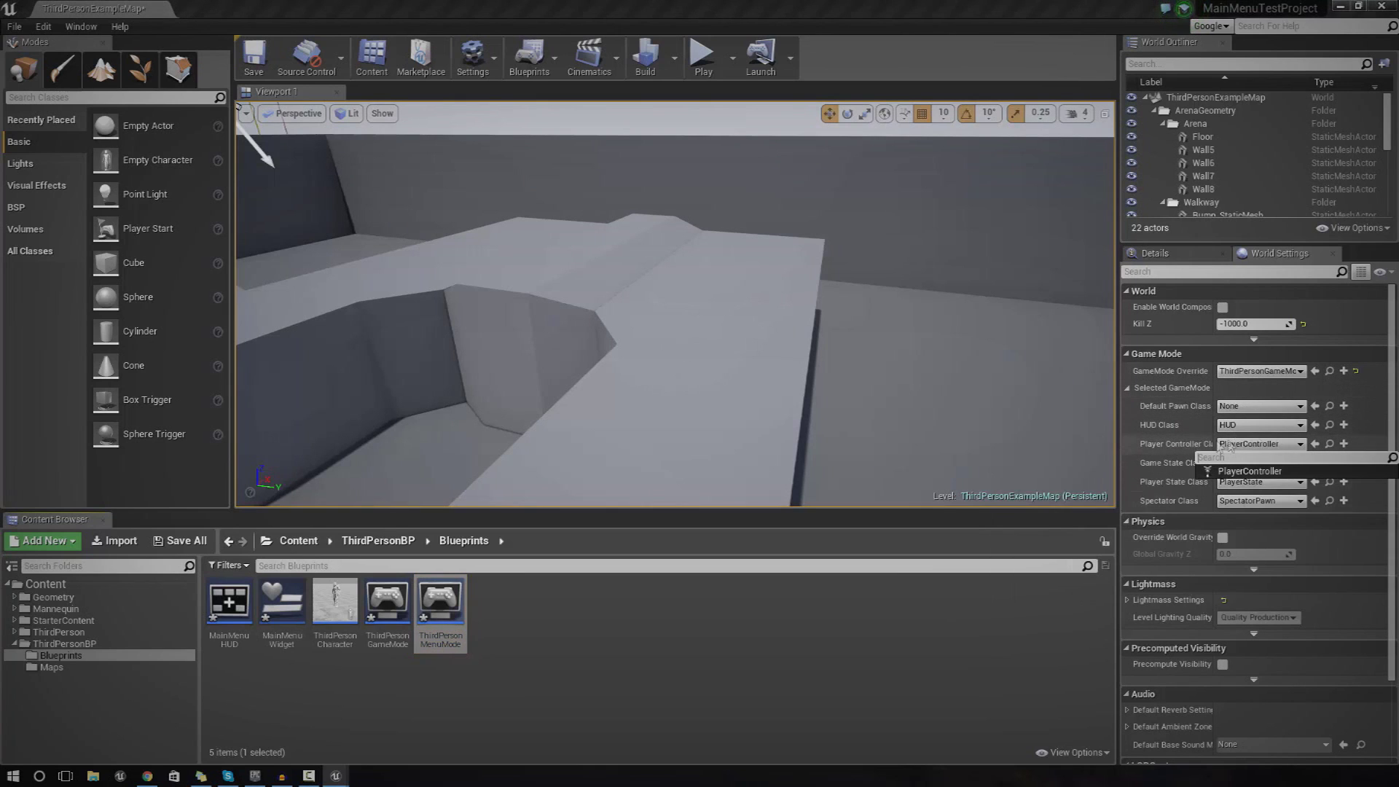
pyautogui.click(1254, 426)
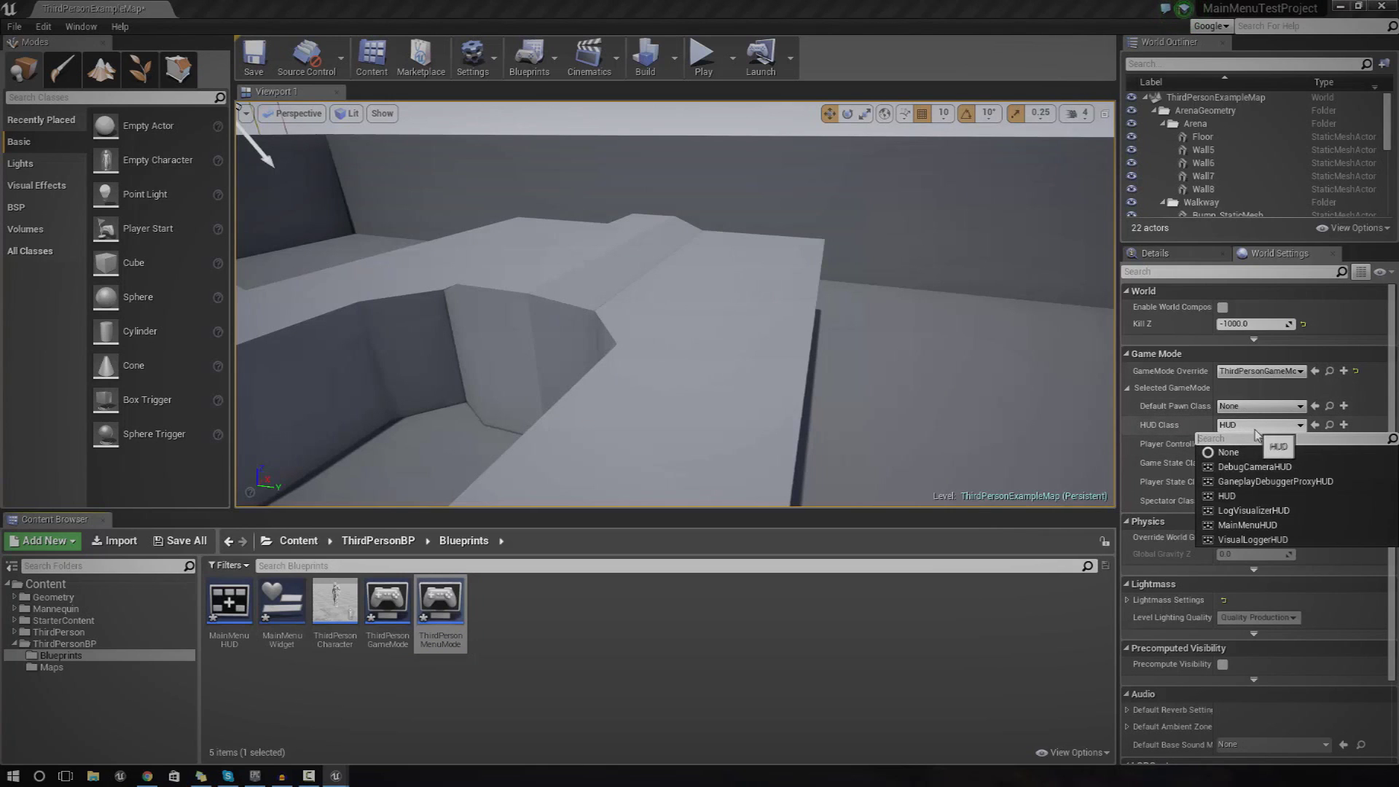
pyautogui.click(1248, 525)
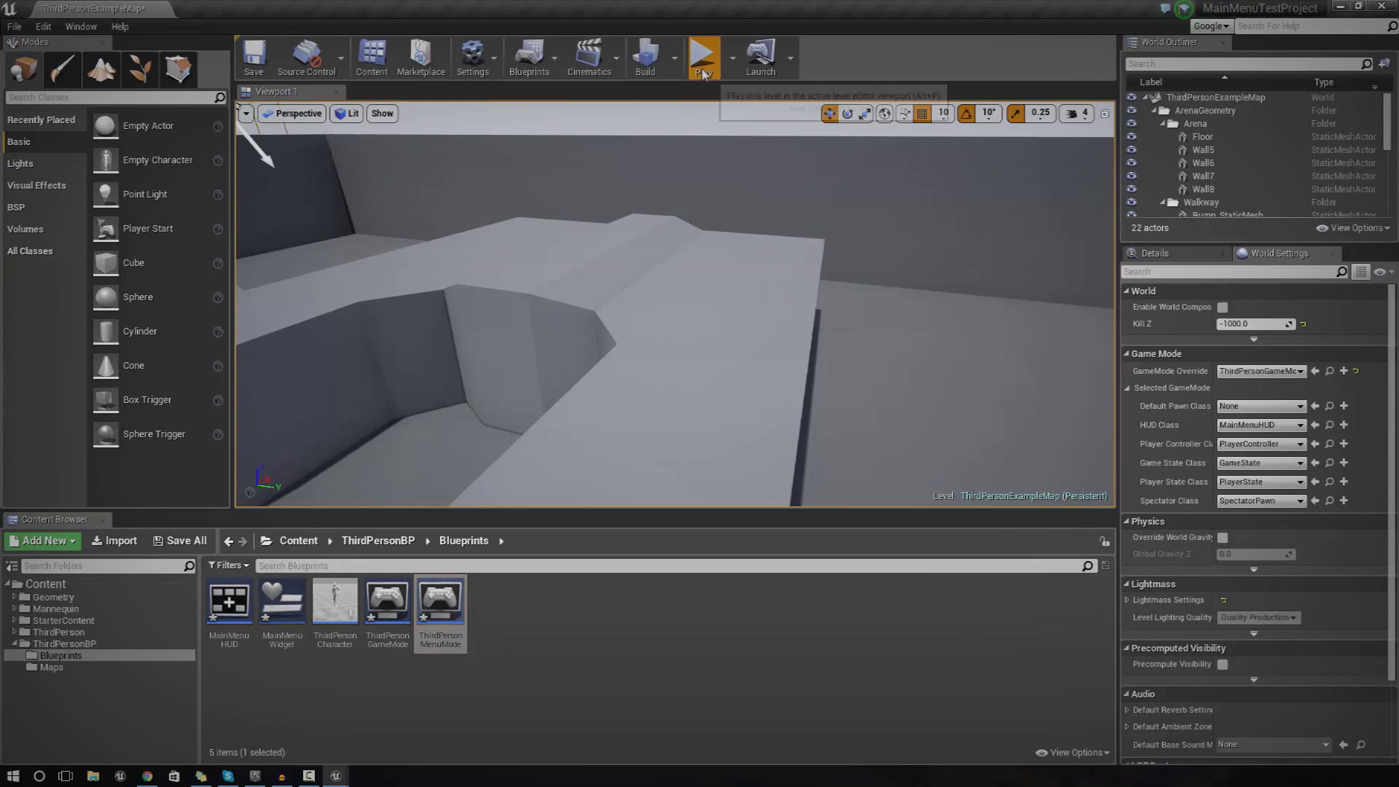
pyautogui.click(703, 73)
pyautogui.press('w')
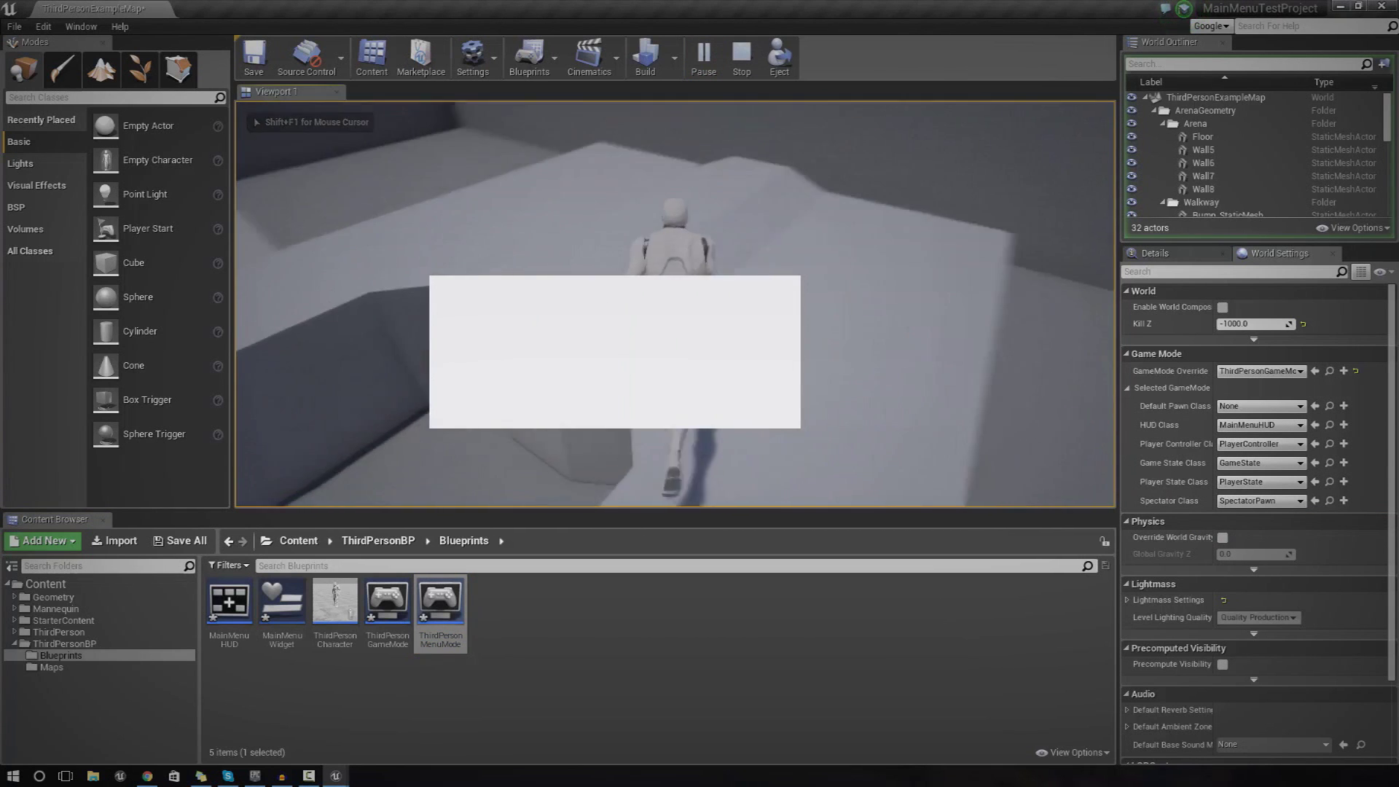
pyautogui.press('Escape')
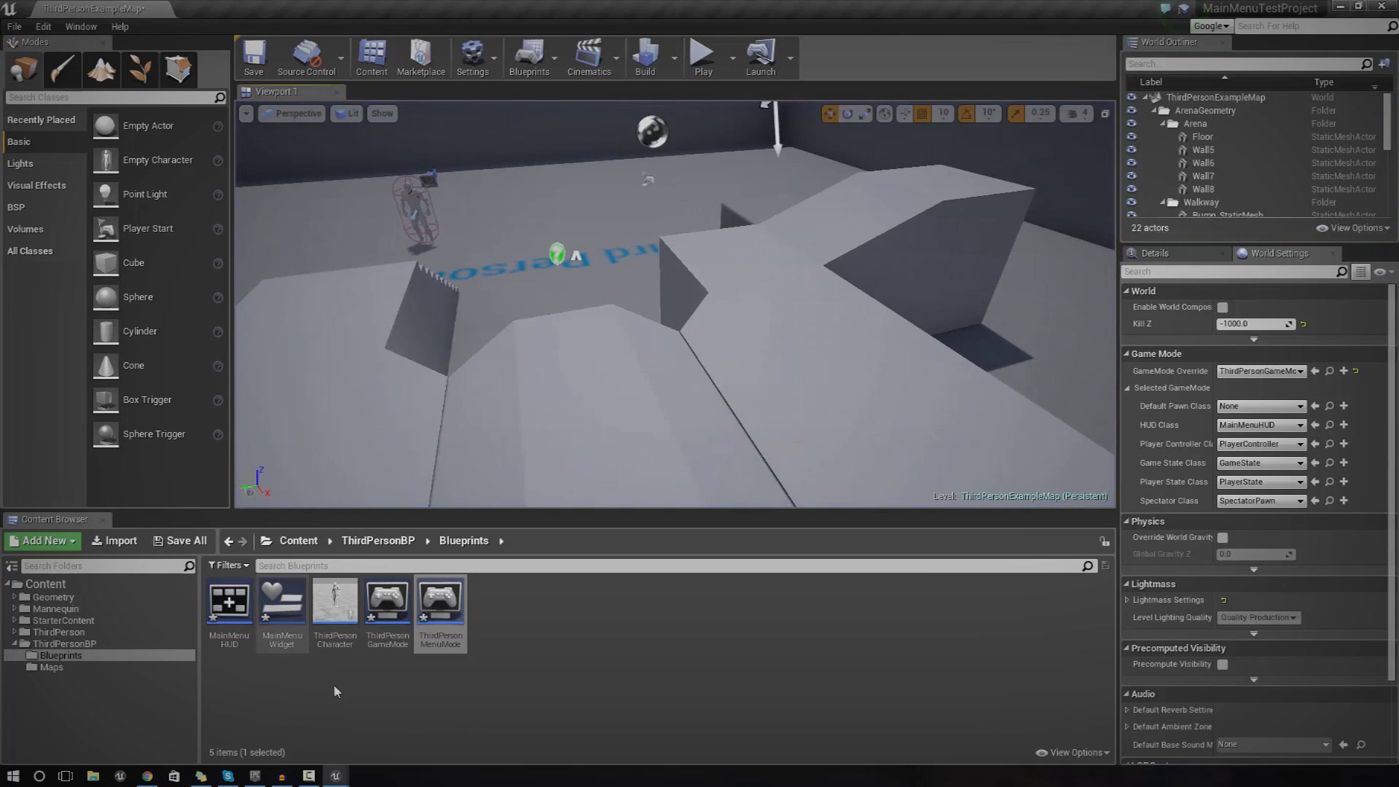
pyautogui.click(283, 630)
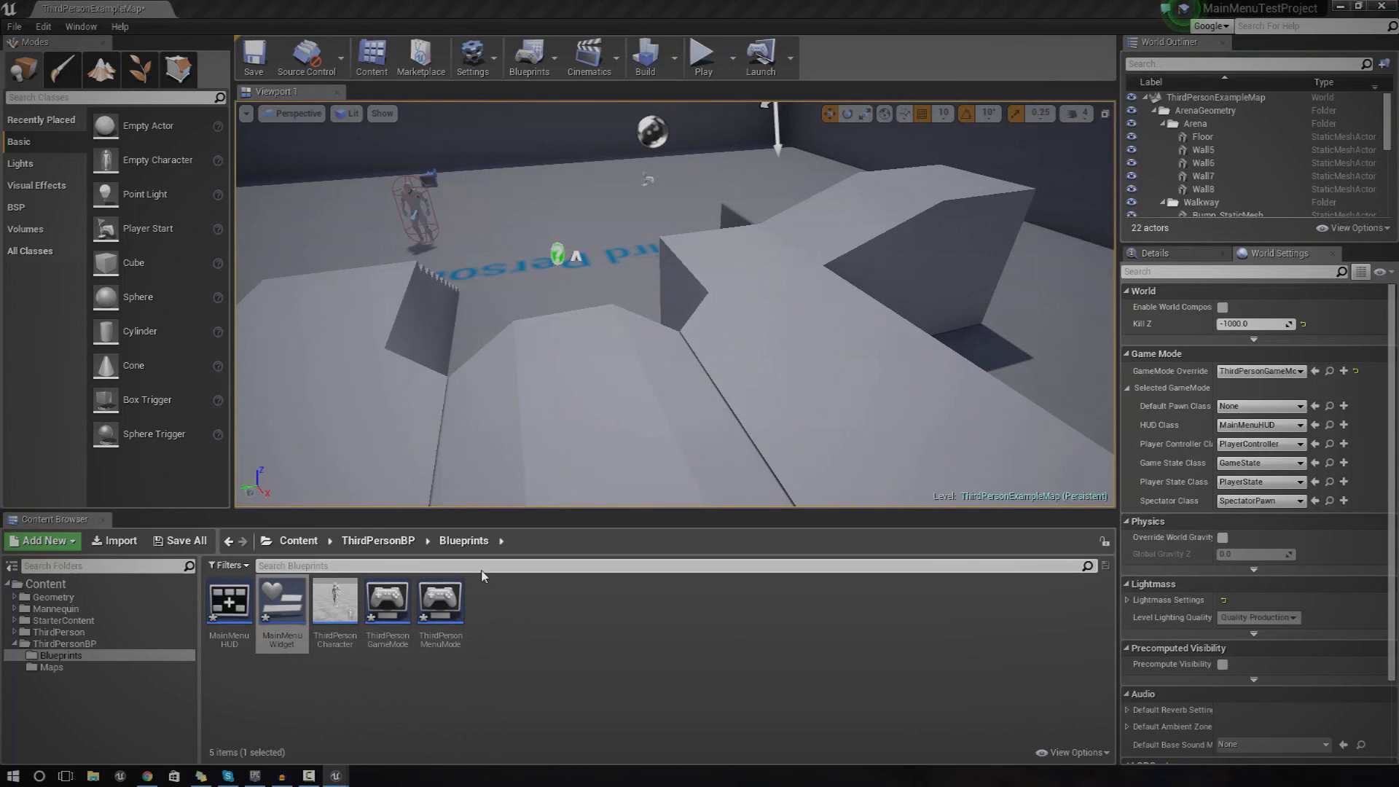
# Step: Open MainMenuWidget and delete the placeholder Image from its canvas
pyautogui.doubleClick(283, 630)
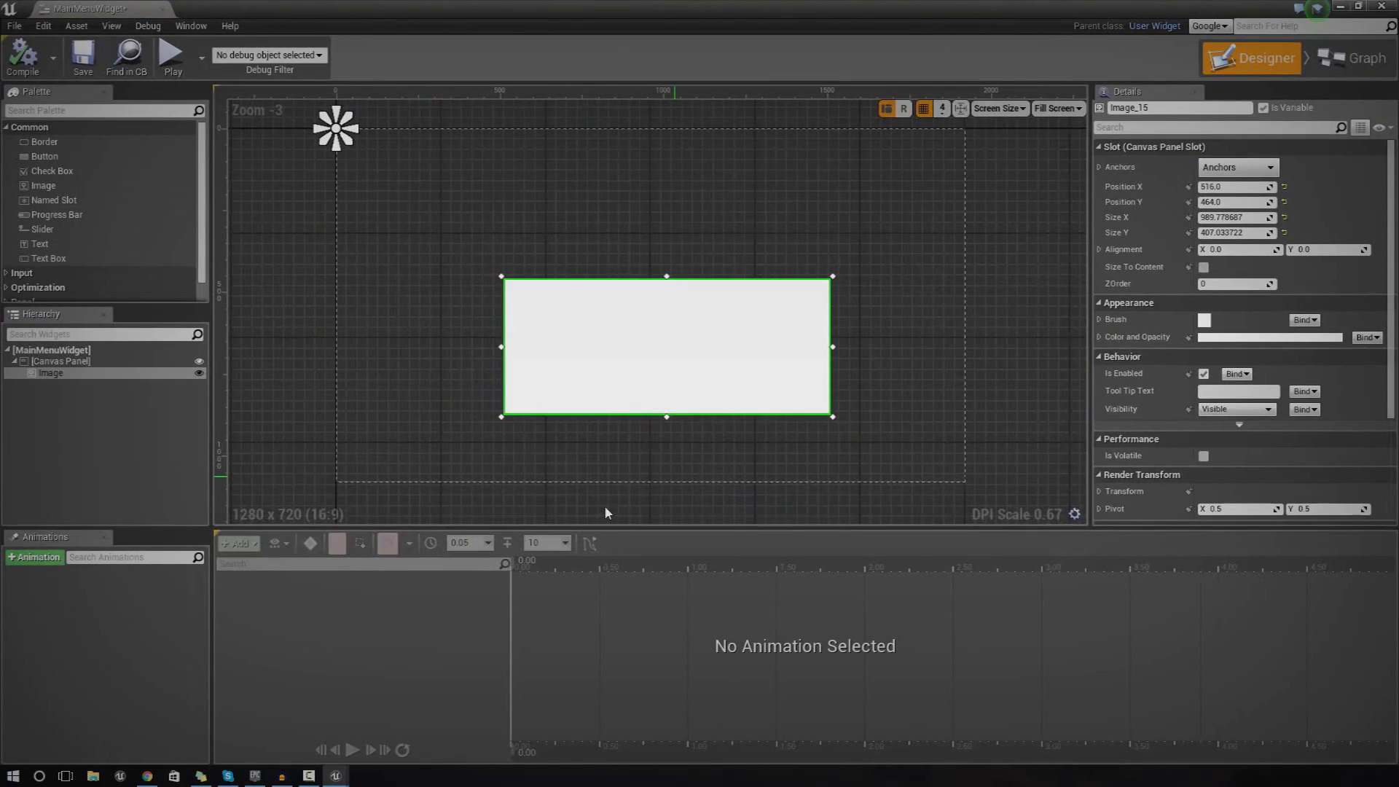
pyautogui.press('Delete')
pyautogui.moveTo(933, 7); pyautogui.dragTo(847, 29)
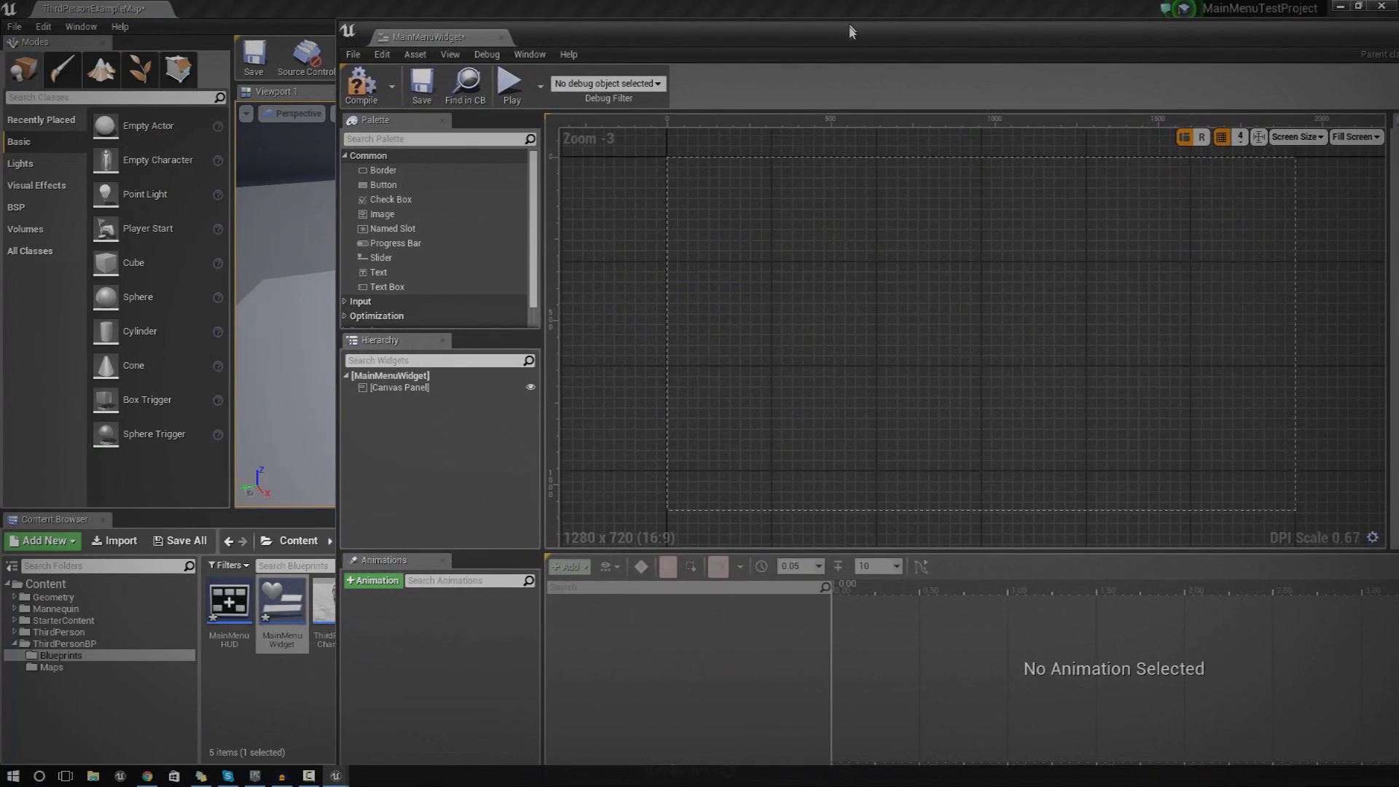
# Step: Show the ThirdPersonBP folder and minimize the widget editor window
pyautogui.click(81, 645)
pyautogui.click(403, 496)
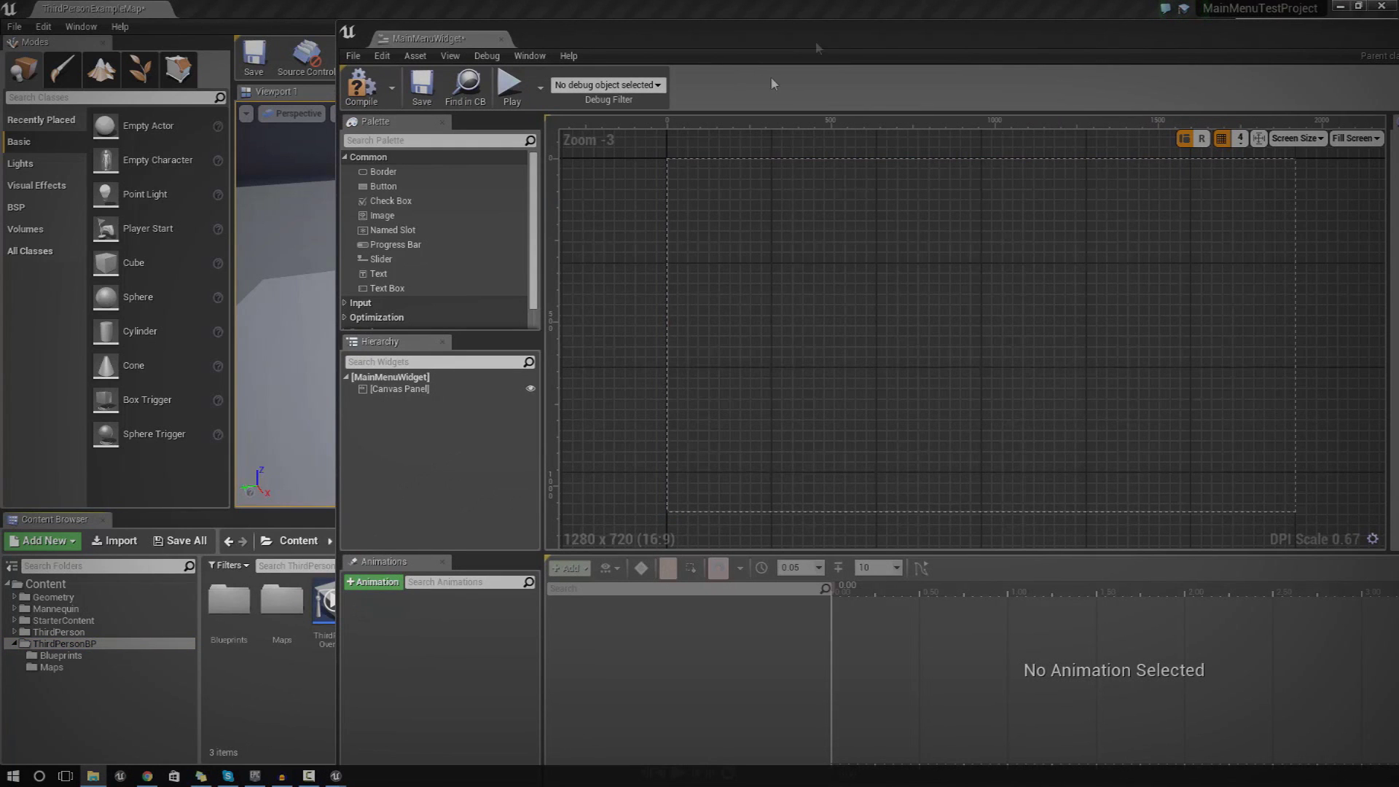
pyautogui.moveTo(1181, 42); pyautogui.dragTo(1048, 138)
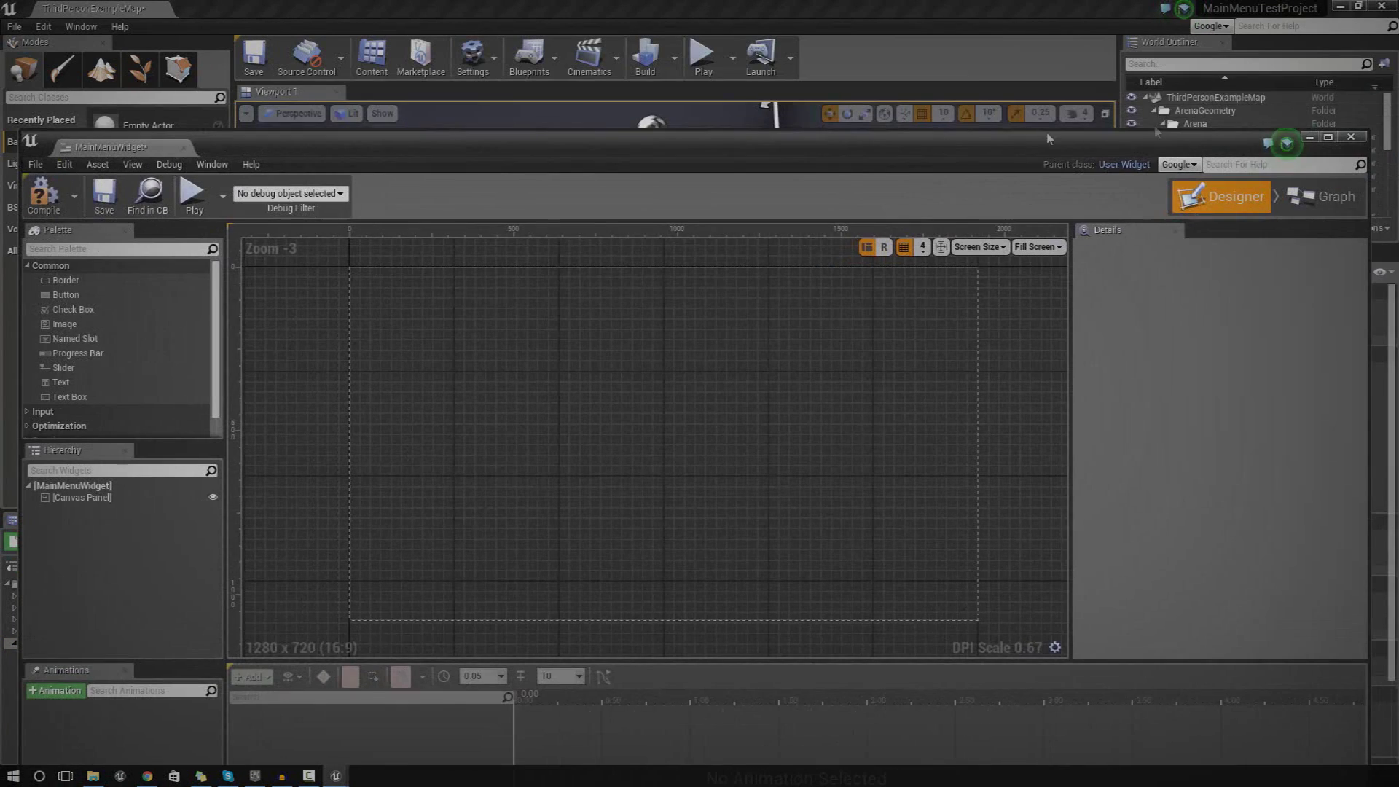
pyautogui.click(1309, 139)
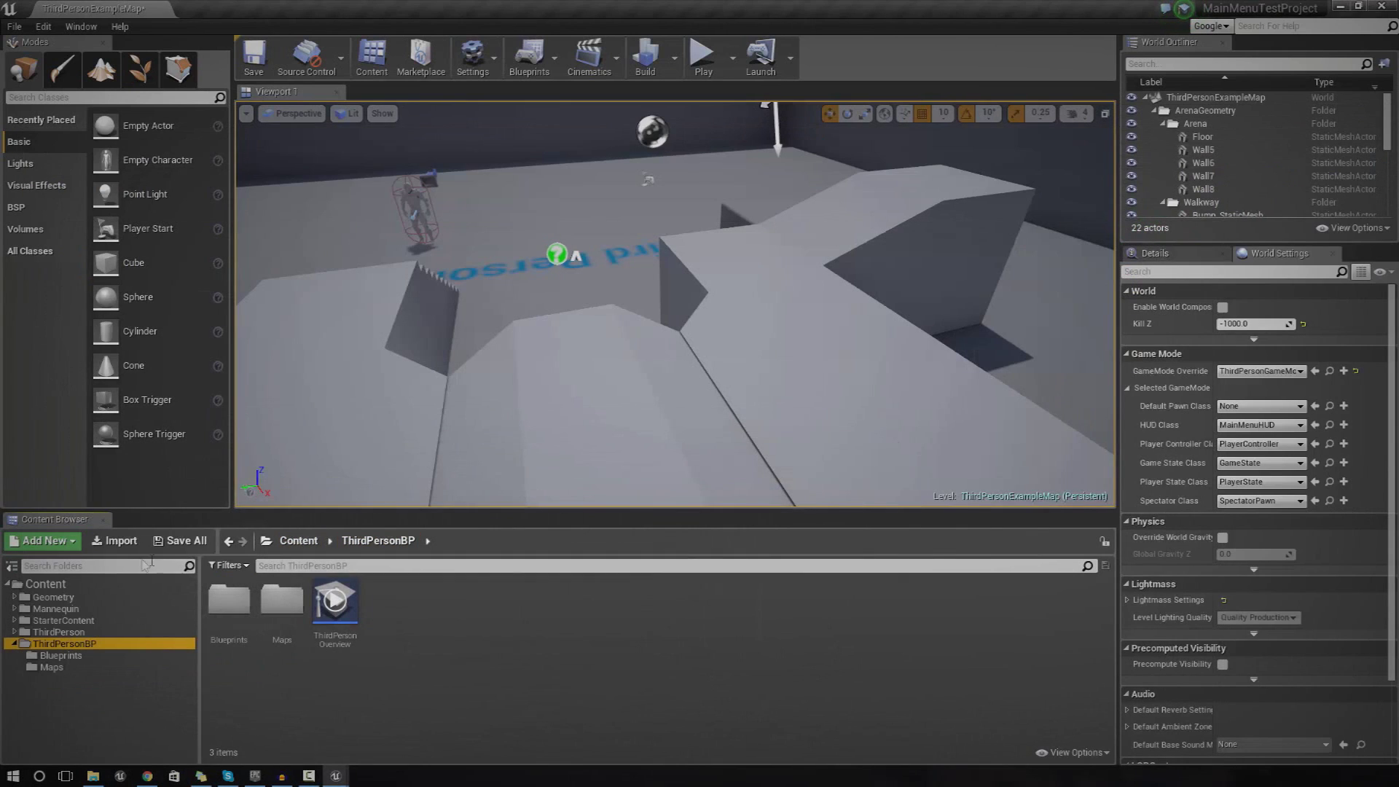
# Step: Add a new folder named MenuAssets in ThirdPersonBP and open it
pyautogui.click(62, 546)
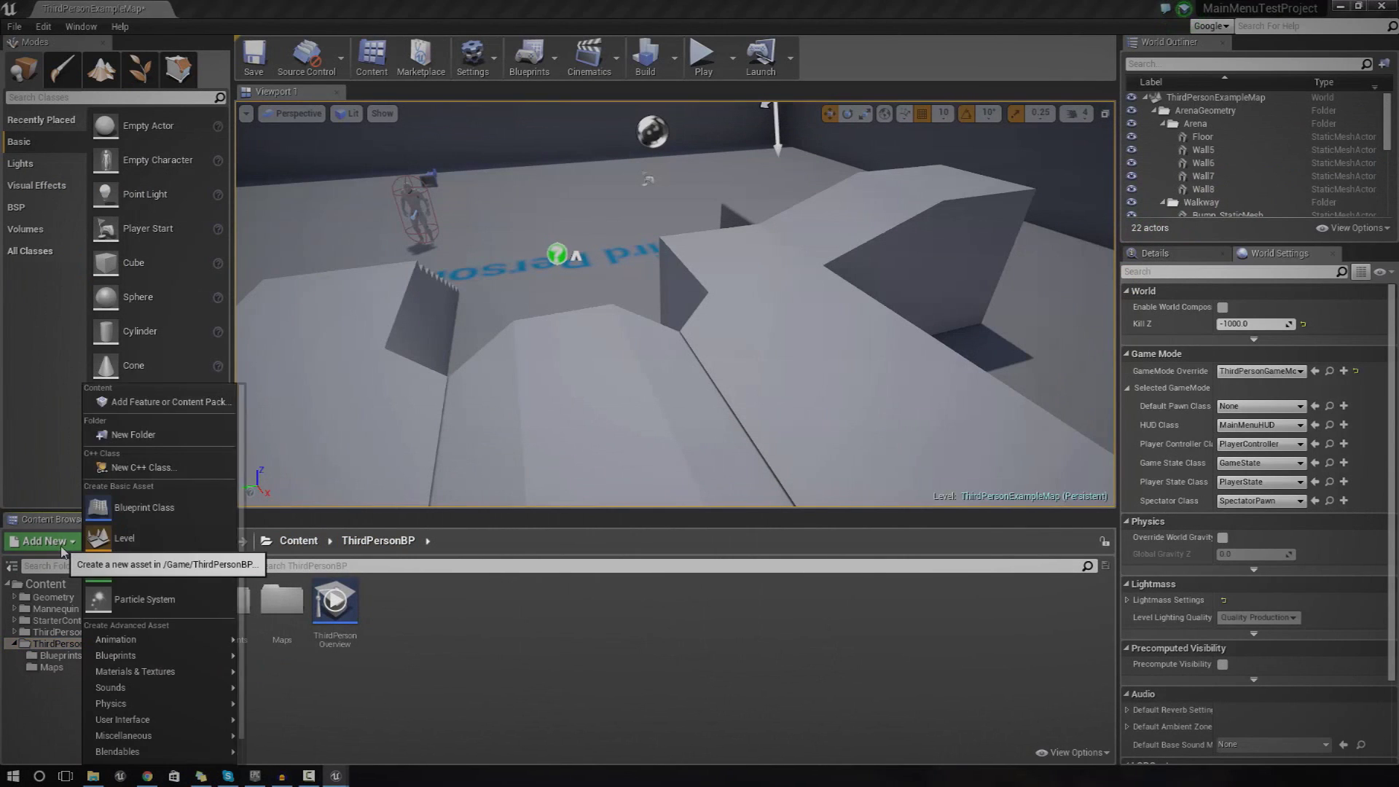
pyautogui.click(134, 435)
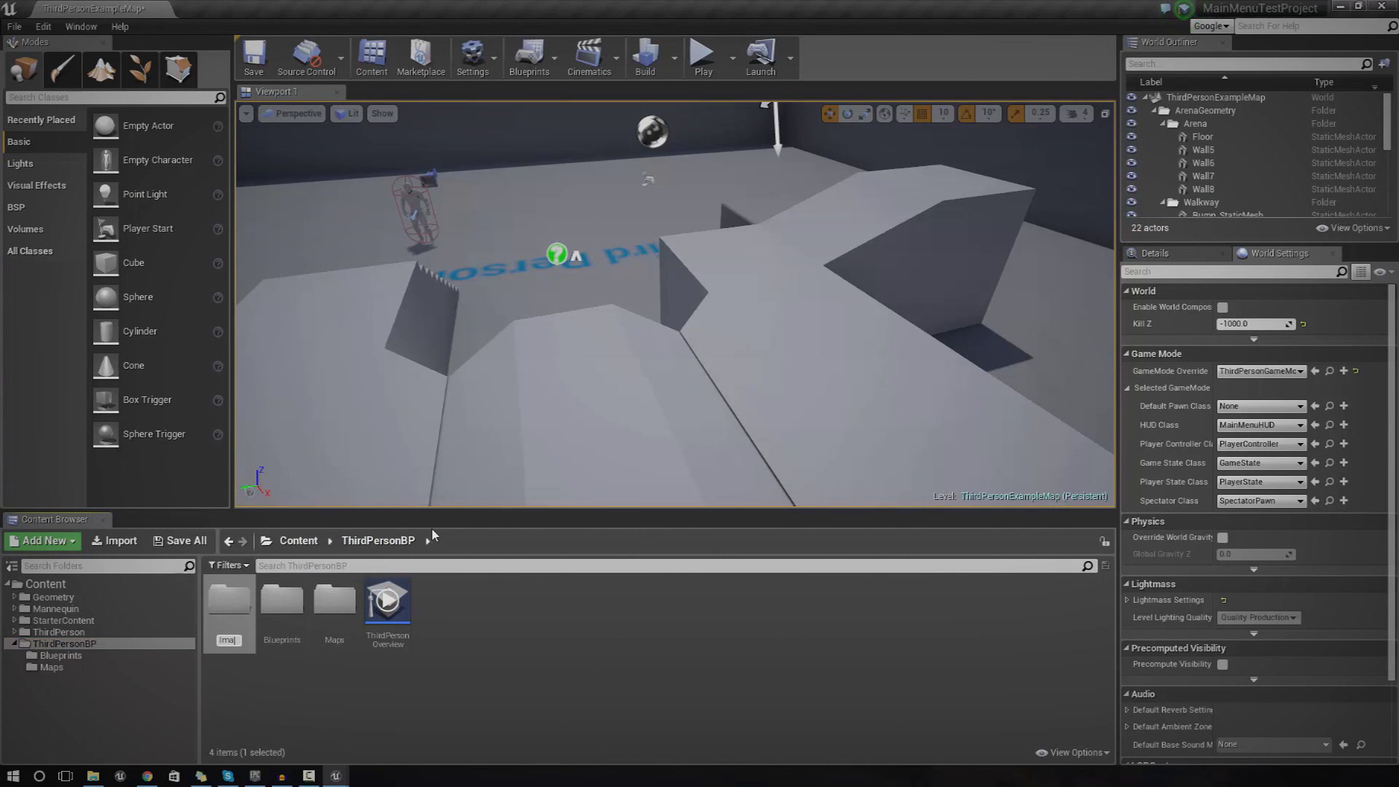
pyautogui.write('MenuAssets')
pyautogui.press('Return')
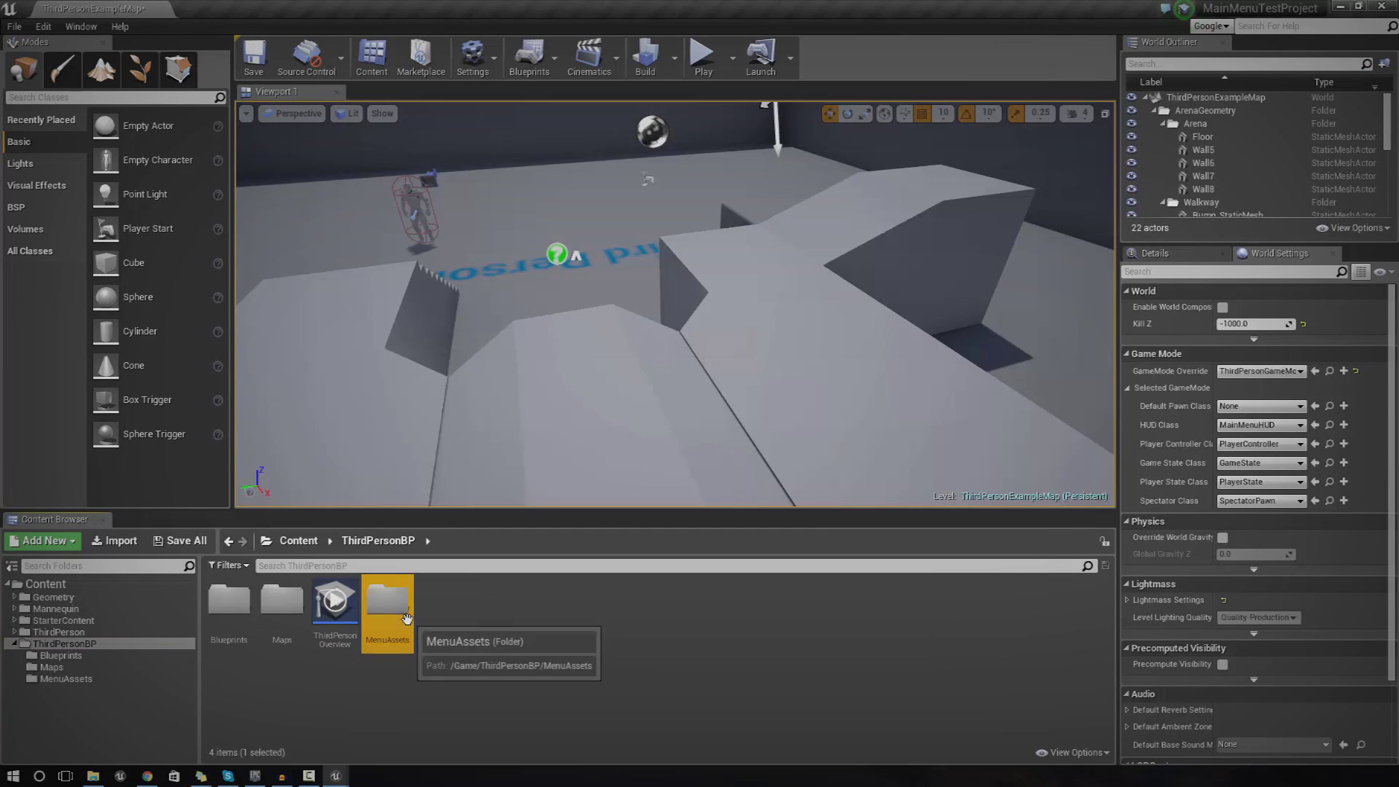
pyautogui.doubleClick(387, 603)
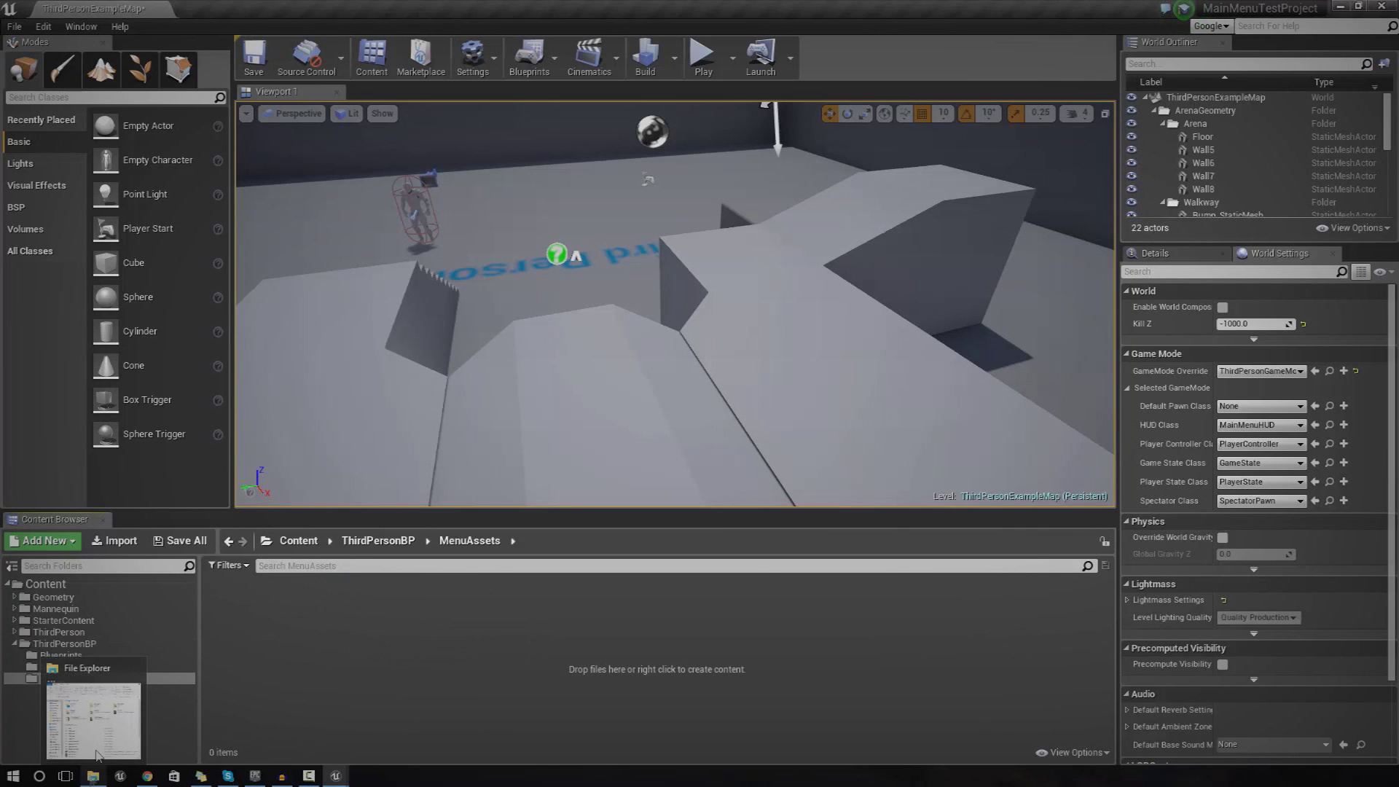
# Step: Import the seven Desktop button PNGs, 1080normal through StartGameNormal, into MenuAssets
pyautogui.click(114, 541)
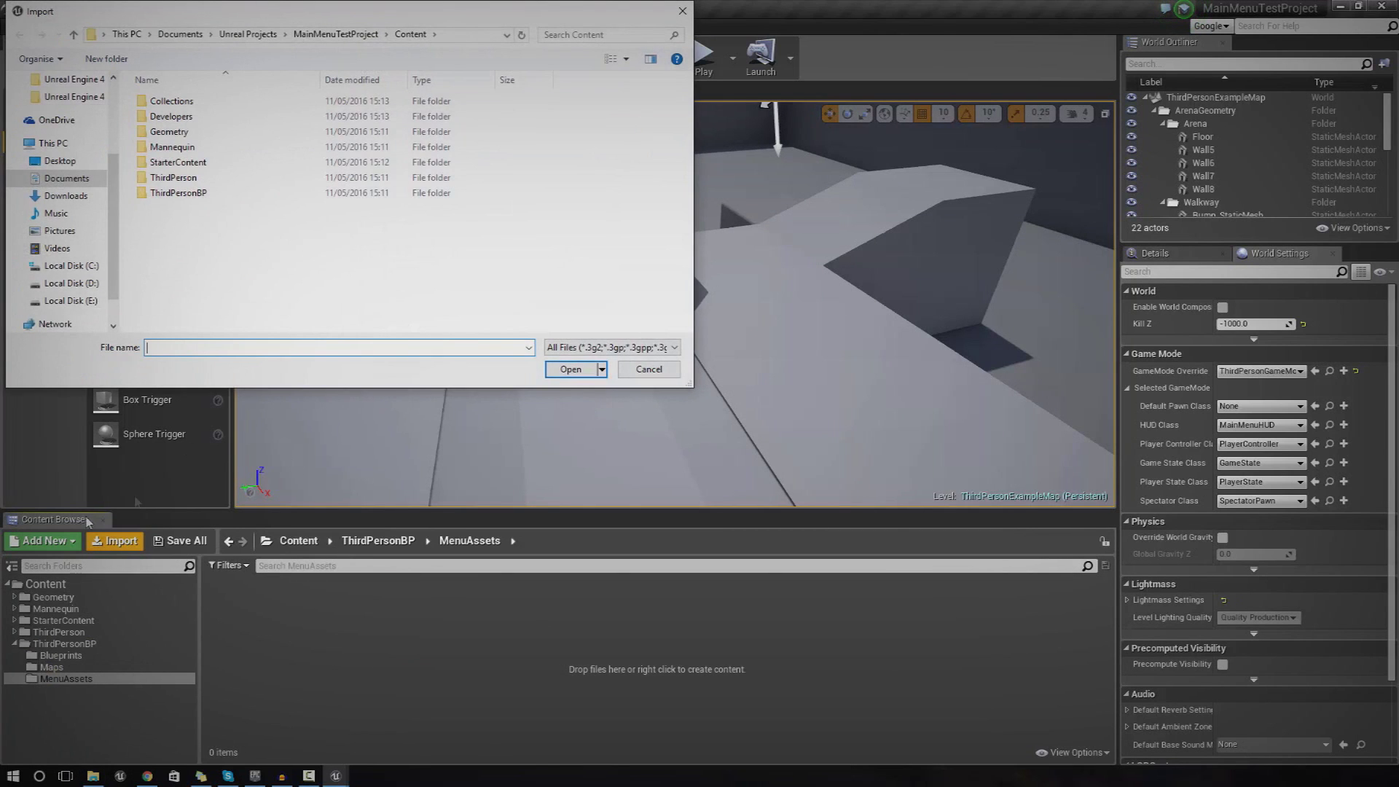
pyautogui.click(59, 161)
pyautogui.moveTo(171, 9); pyautogui.dragTo(483, 157)
pyautogui.click(638, 365)
pyautogui.keyDown('ctrl'); pyautogui.click(483, 364); pyautogui.keyUp('ctrl')
pyautogui.keyDown('ctrl'); pyautogui.click(955, 288); pyautogui.keyUp('ctrl')
pyautogui.scroll(-5, 755, 369)
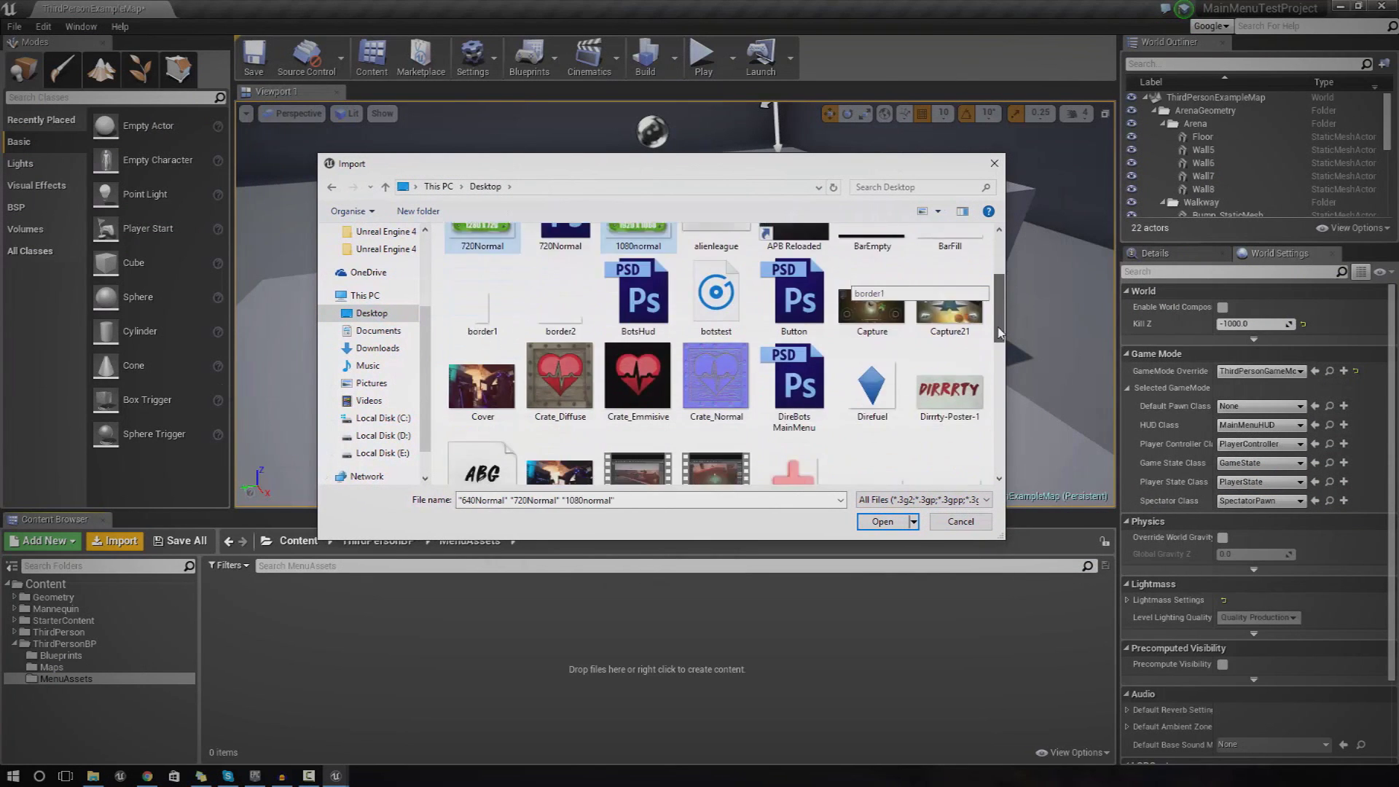
pyautogui.keyDown('ctrl'); pyautogui.click(793, 321); pyautogui.keyUp('ctrl')
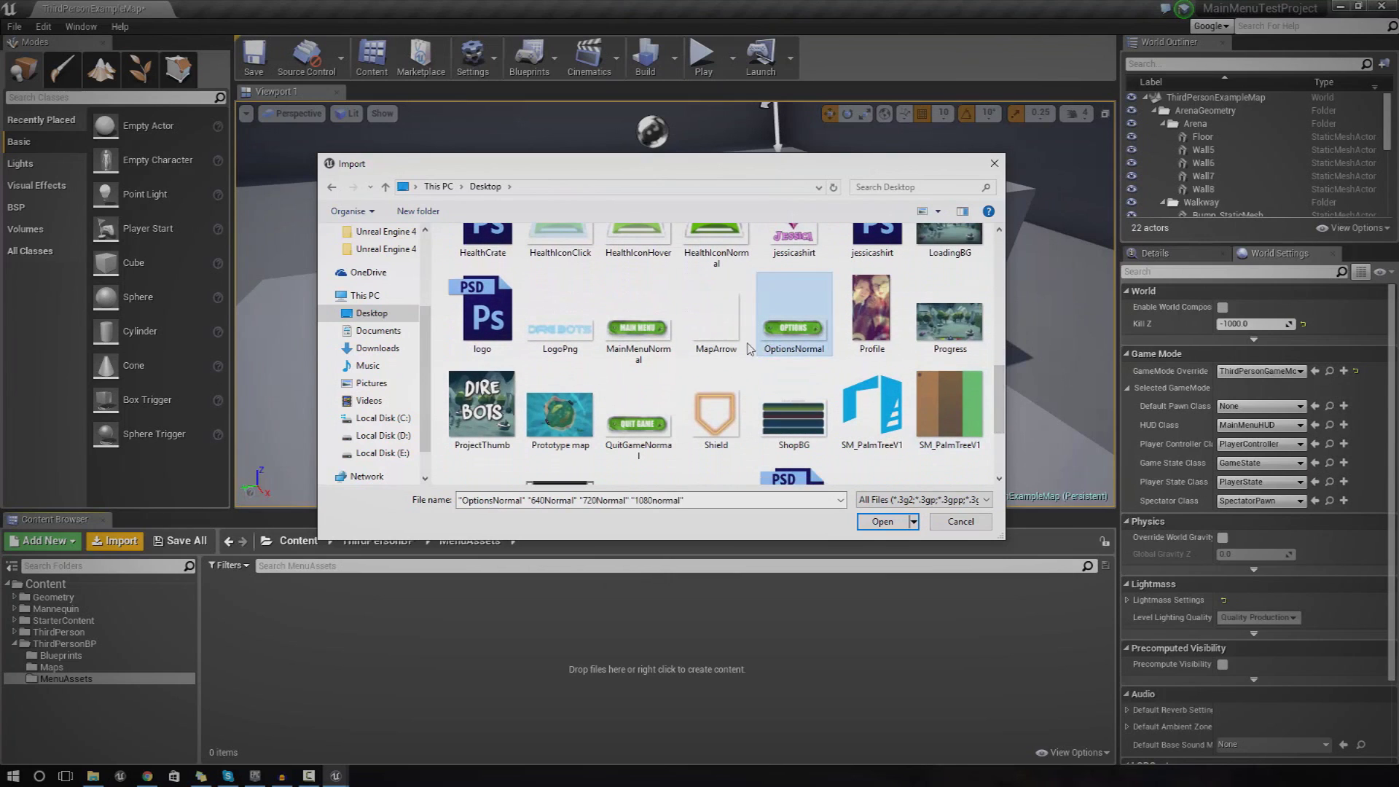
pyautogui.keyDown('ctrl'); pyautogui.click(638, 320); pyautogui.keyUp('ctrl')
pyautogui.keyDown('ctrl'); pyautogui.click(639, 415); pyautogui.keyUp('ctrl')
pyautogui.scroll(-3, 999, 380)
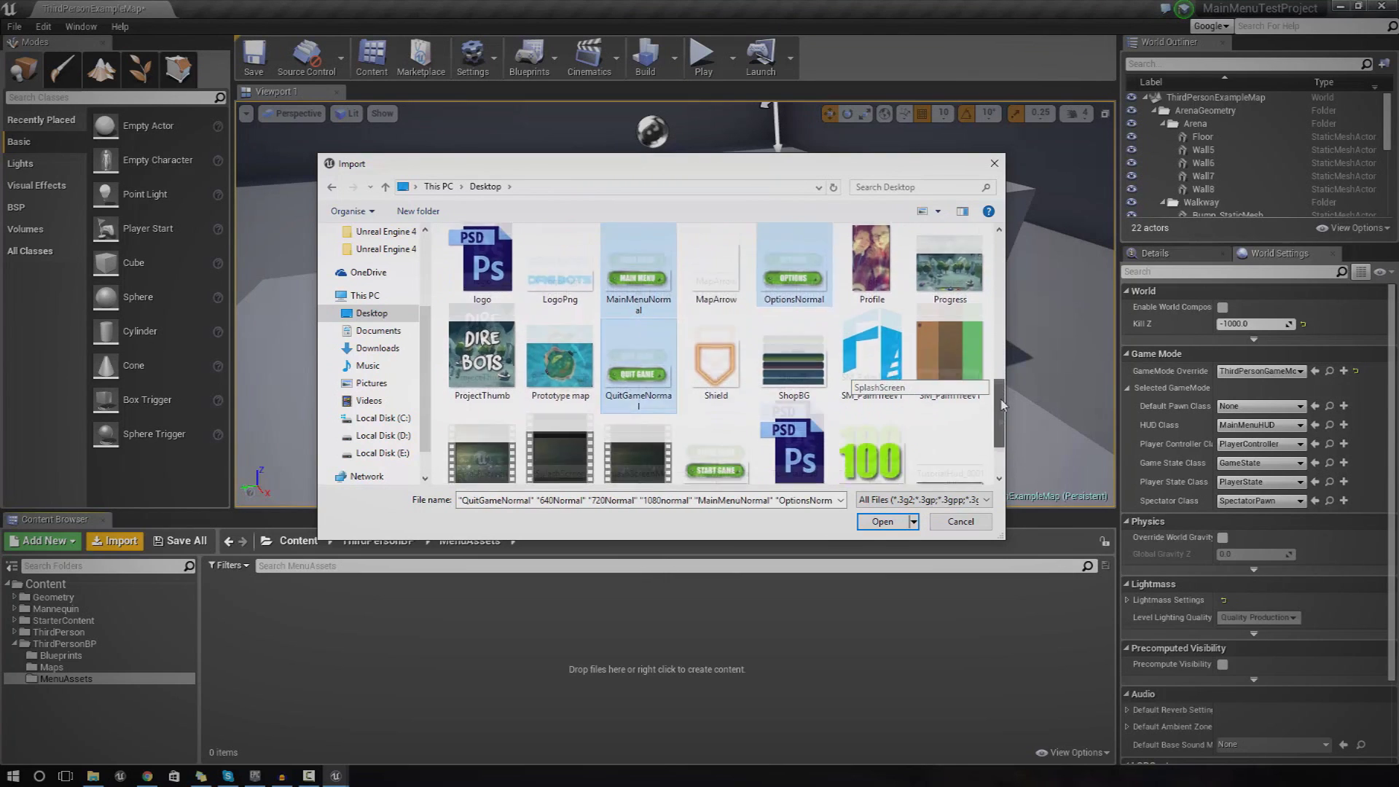
pyautogui.keyDown('ctrl'); pyautogui.click(717, 320); pyautogui.keyUp('ctrl')
pyautogui.moveTo(1003, 457); pyautogui.dragTo(999, 264)
pyautogui.click(879, 521)
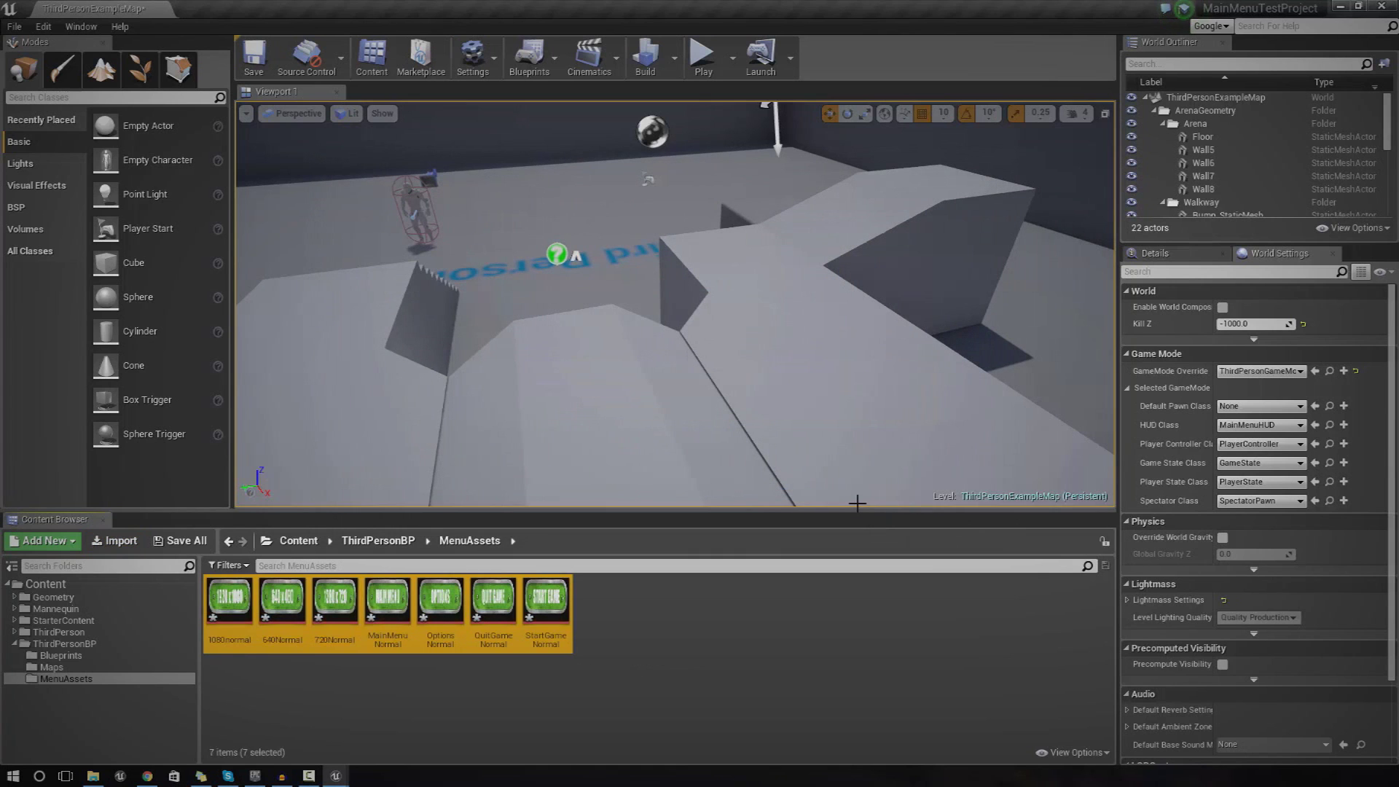
# Step: Import the battle c1 screenshot from Bots/Screenshots as the background texture
pyautogui.click(701, 642)
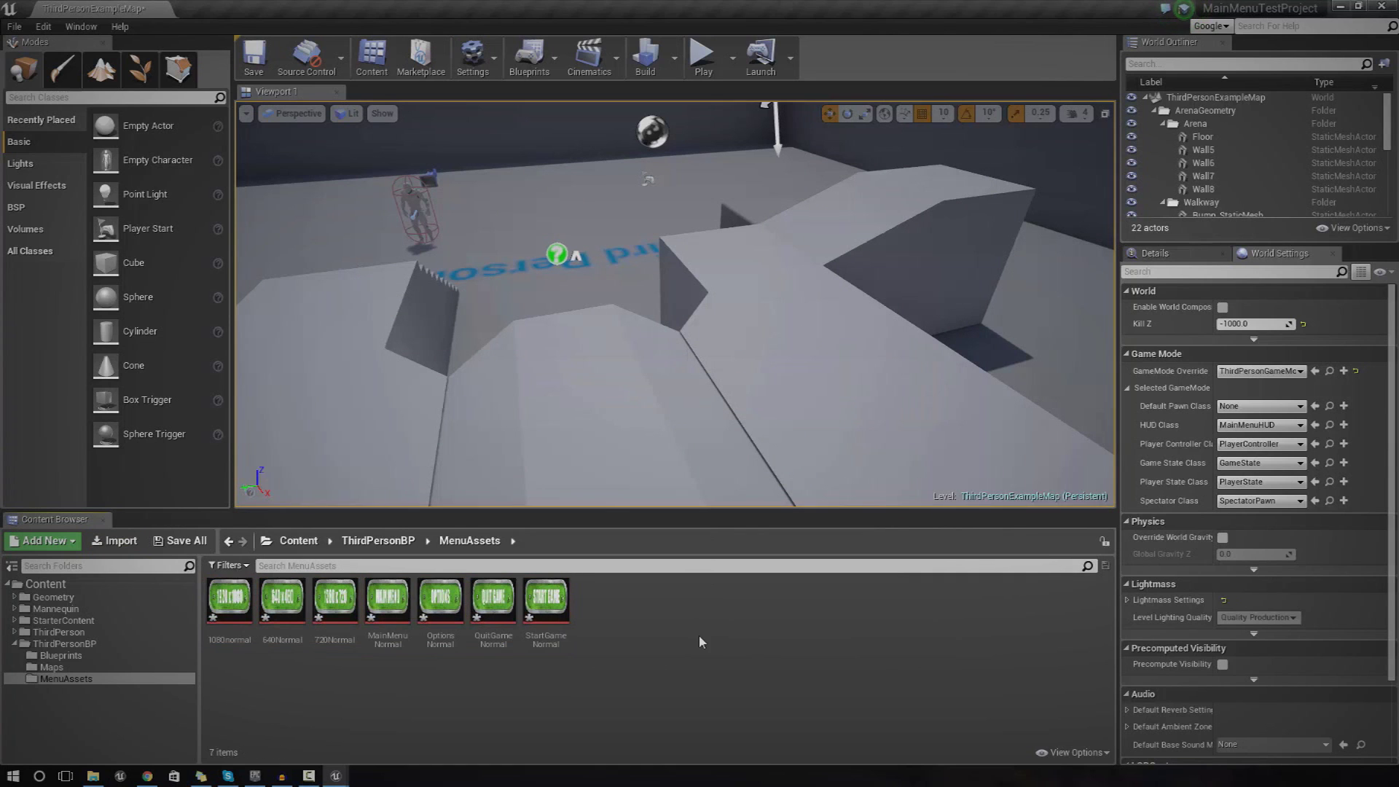
pyautogui.click(114, 540)
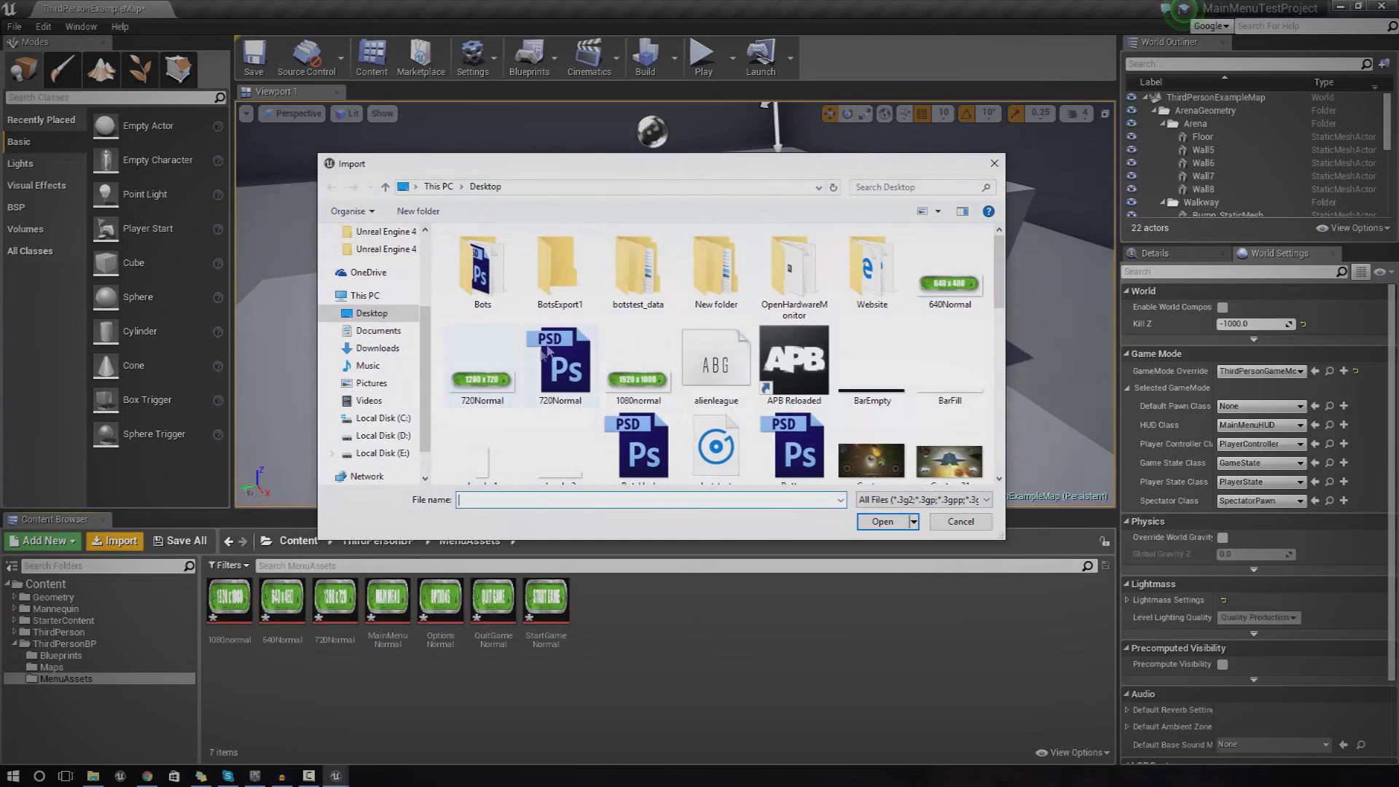
pyautogui.doubleClick(482, 271)
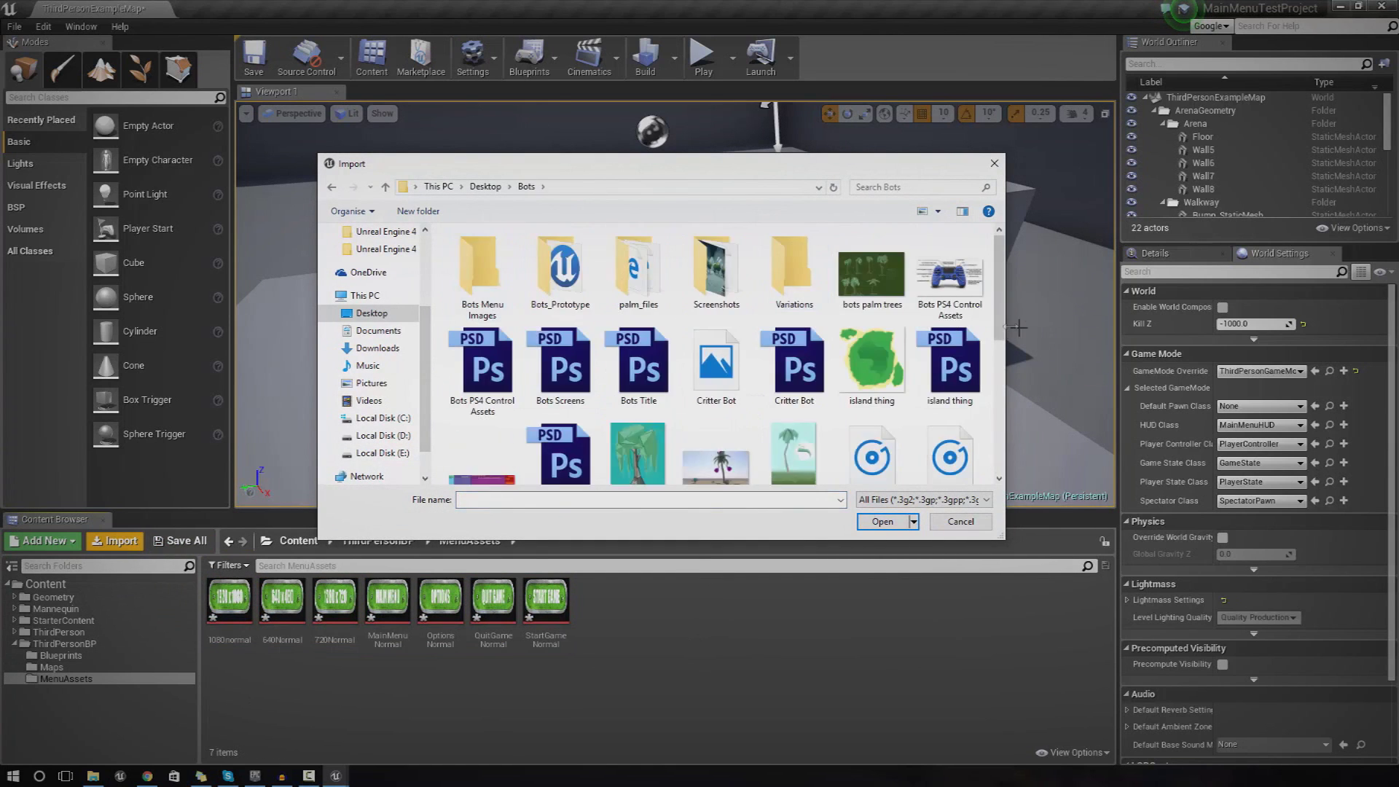
pyautogui.doubleClick(725, 281)
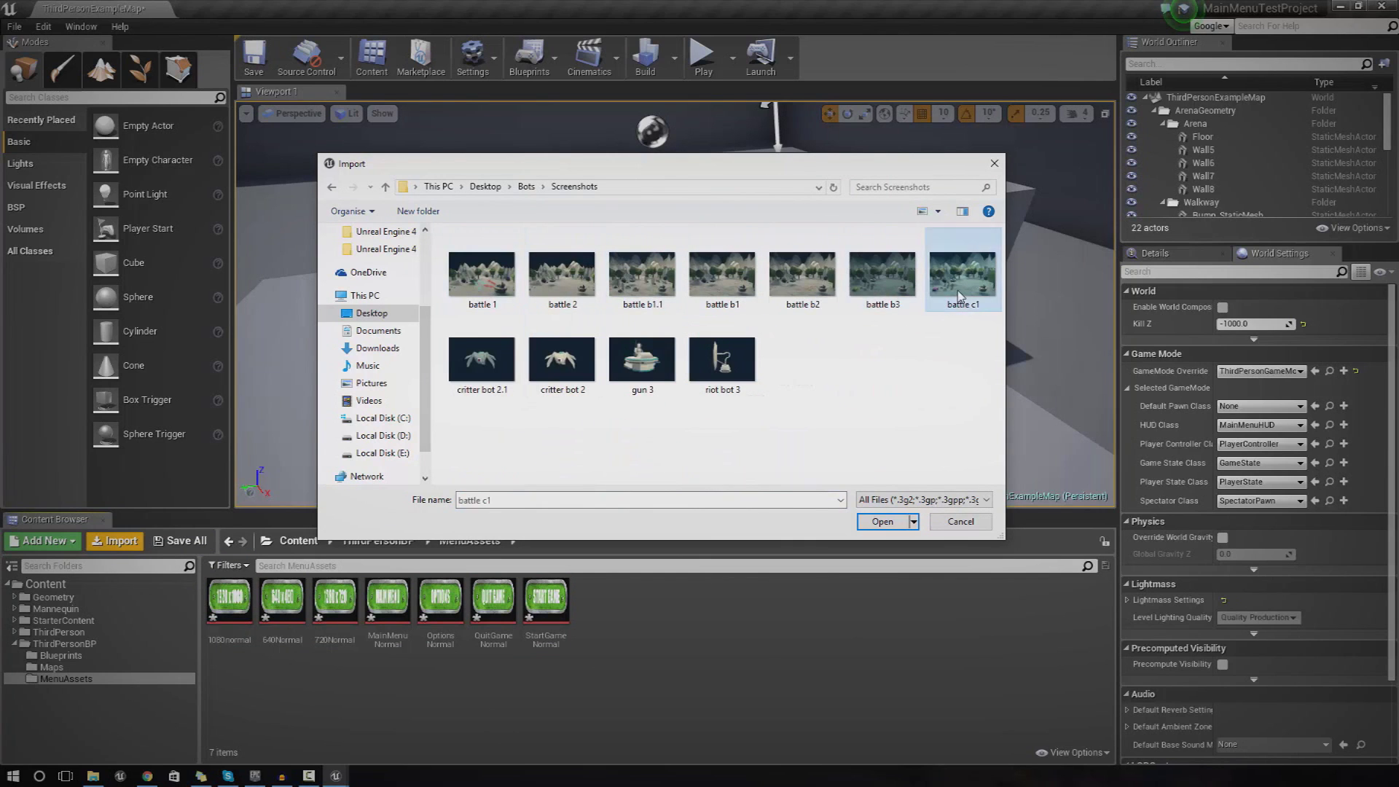
pyautogui.doubleClick(959, 284)
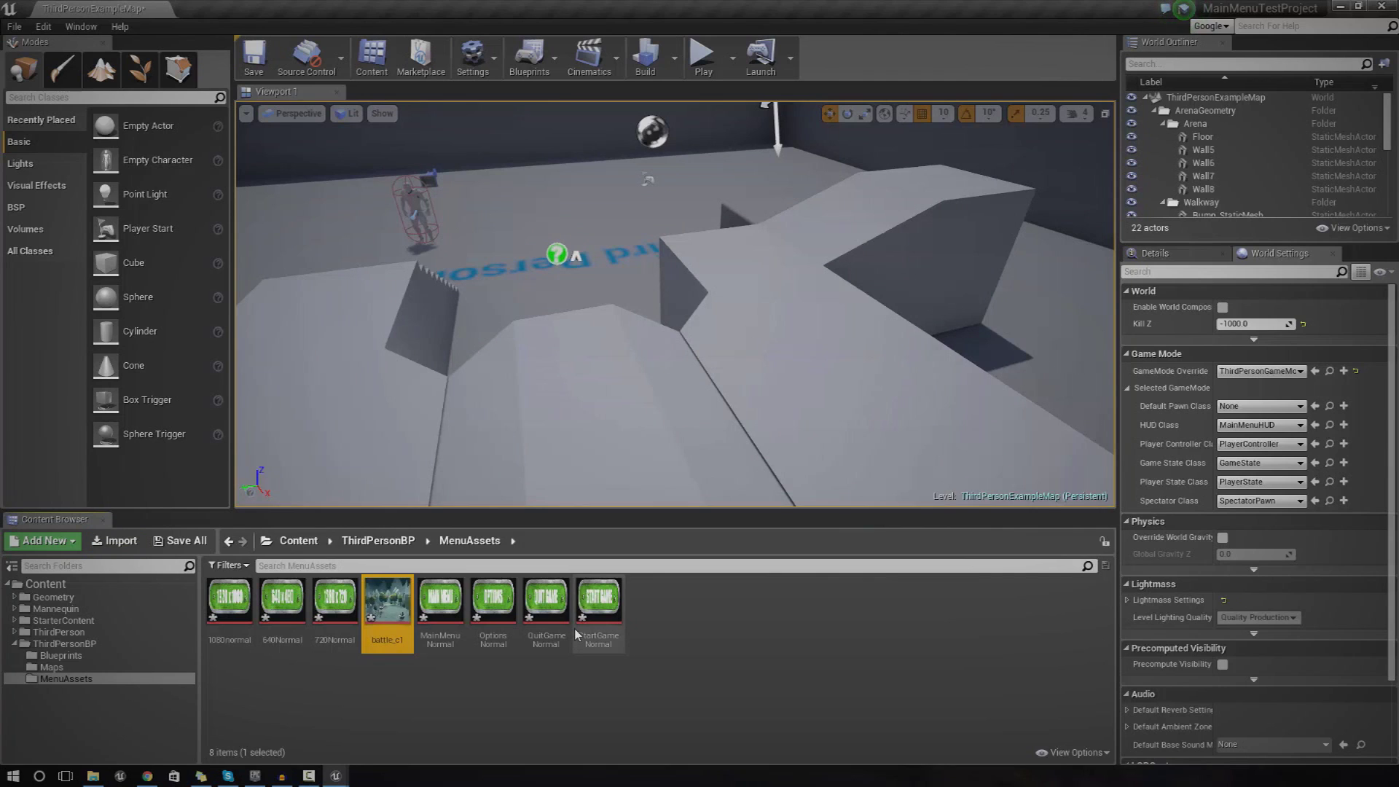
# Step: Open MainMenuWidget from the ThirdPersonBP Blueprints folder in a maximized editor
pyautogui.click(110, 646)
pyautogui.click(238, 636)
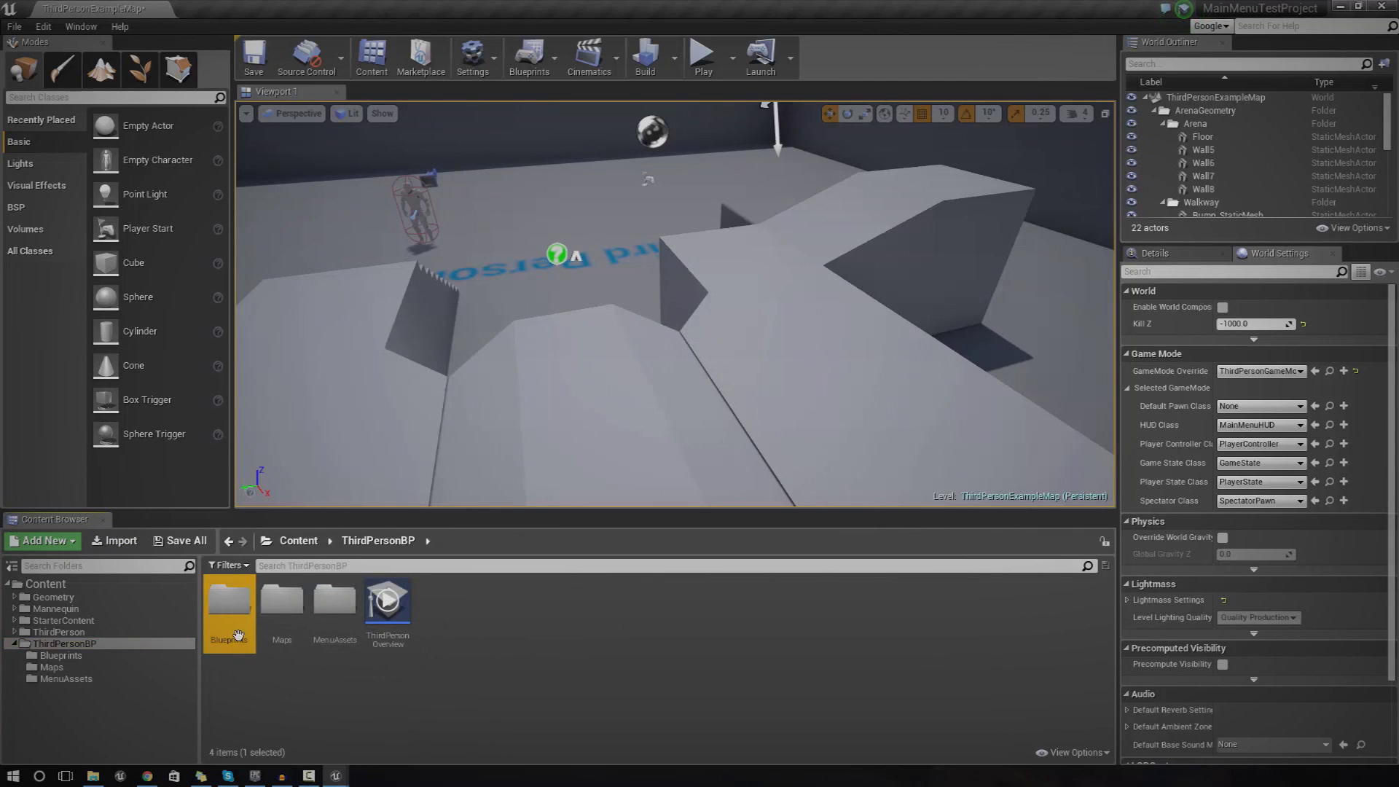
pyautogui.doubleClick(238, 636)
pyautogui.doubleClick(284, 635)
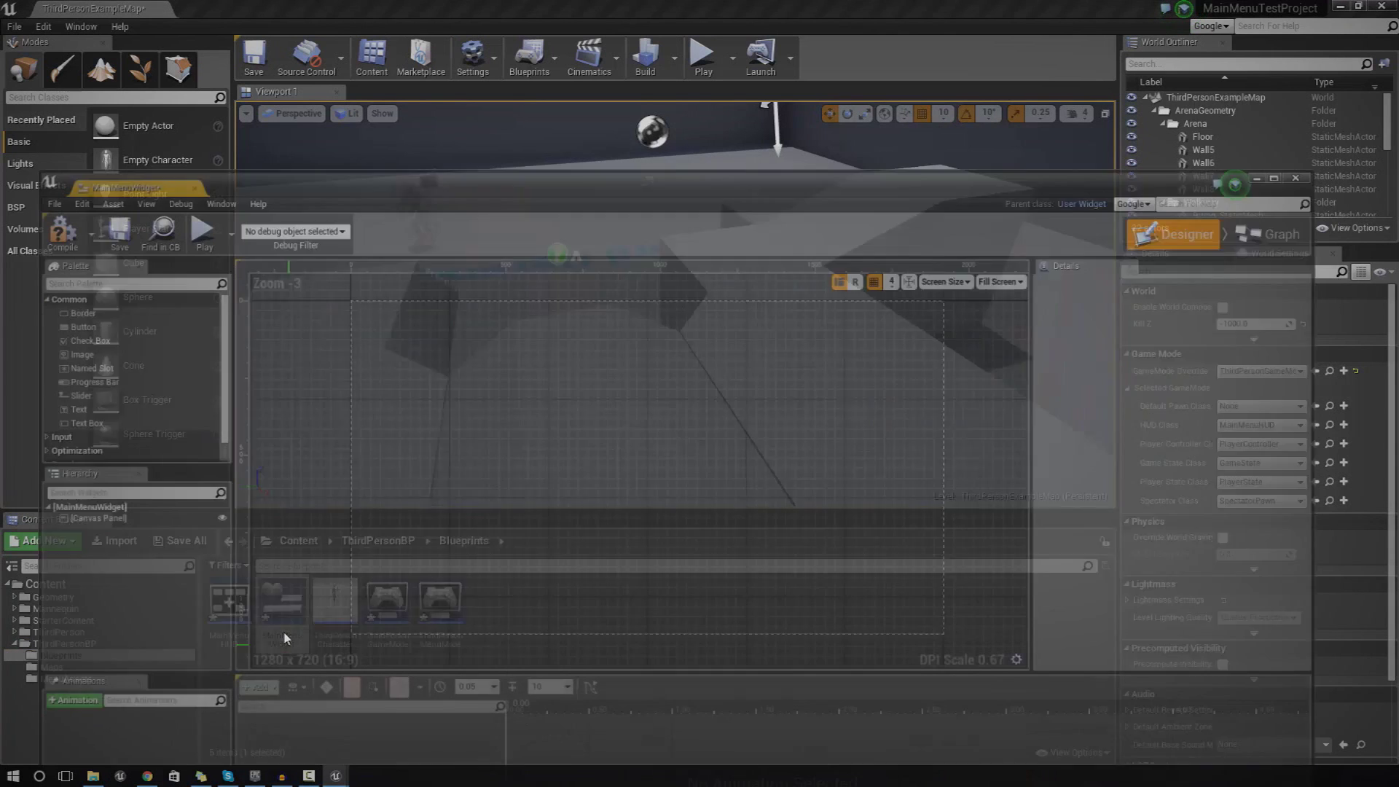
pyautogui.doubleClick(379, 155)
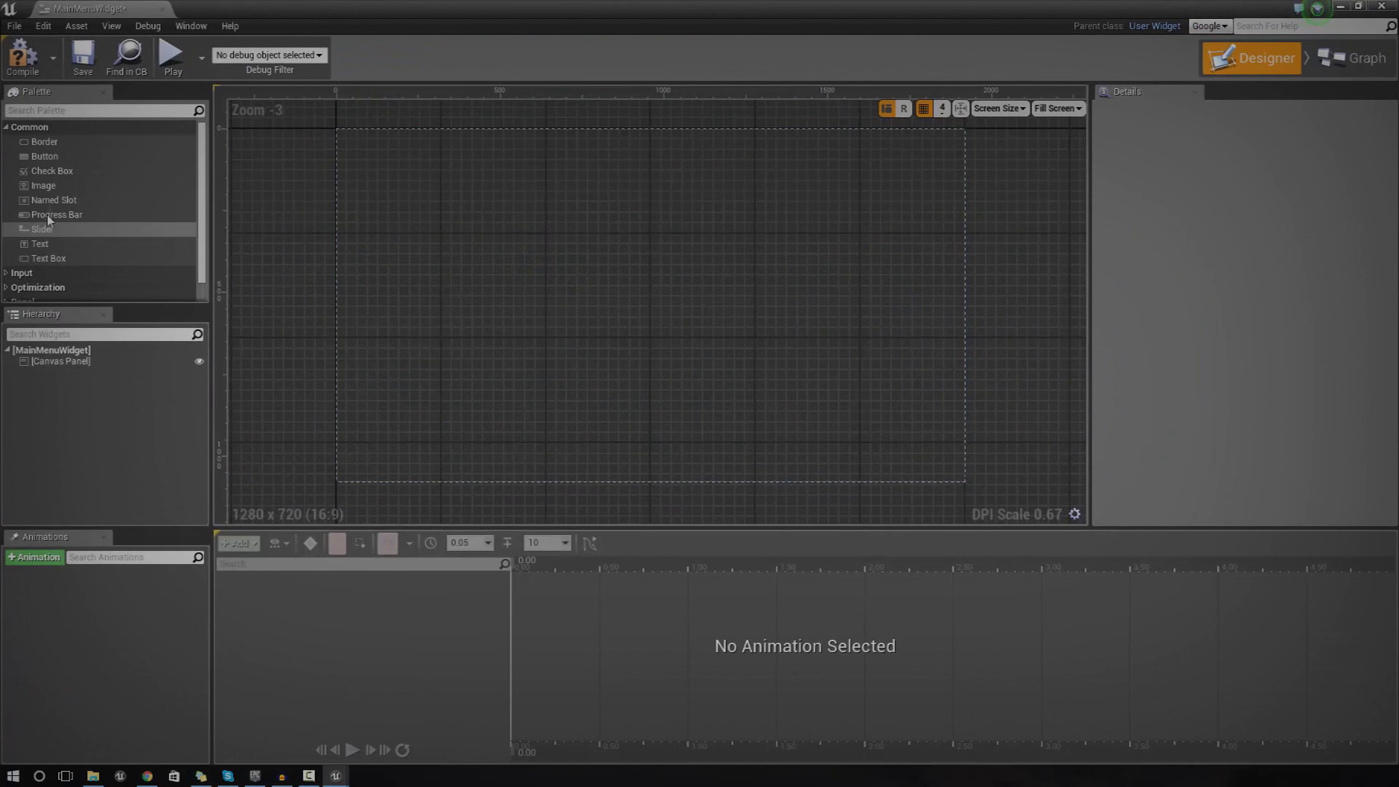
# Step: Add an Image that fills the canvas, anchored with the full-stretch preset
pyautogui.moveTo(43, 186); pyautogui.dragTo(555, 268)
pyautogui.click(584, 283)
pyautogui.click(583, 273)
pyautogui.moveTo(713, 418); pyautogui.dragTo(930, 487)
pyautogui.moveTo(649, 347); pyautogui.dragTo(589, 289)
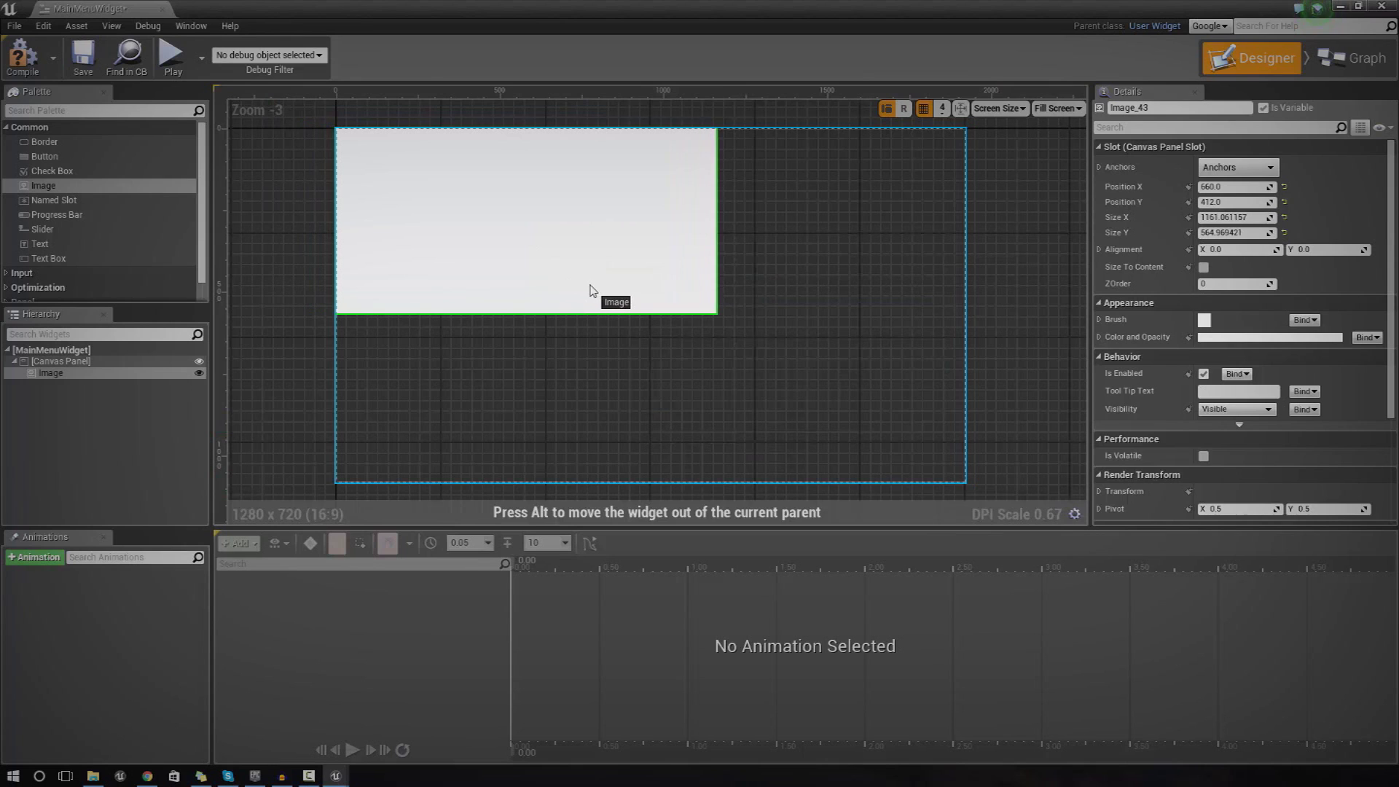
pyautogui.moveTo(718, 314); pyautogui.dragTo(988, 487)
pyautogui.click(1228, 170)
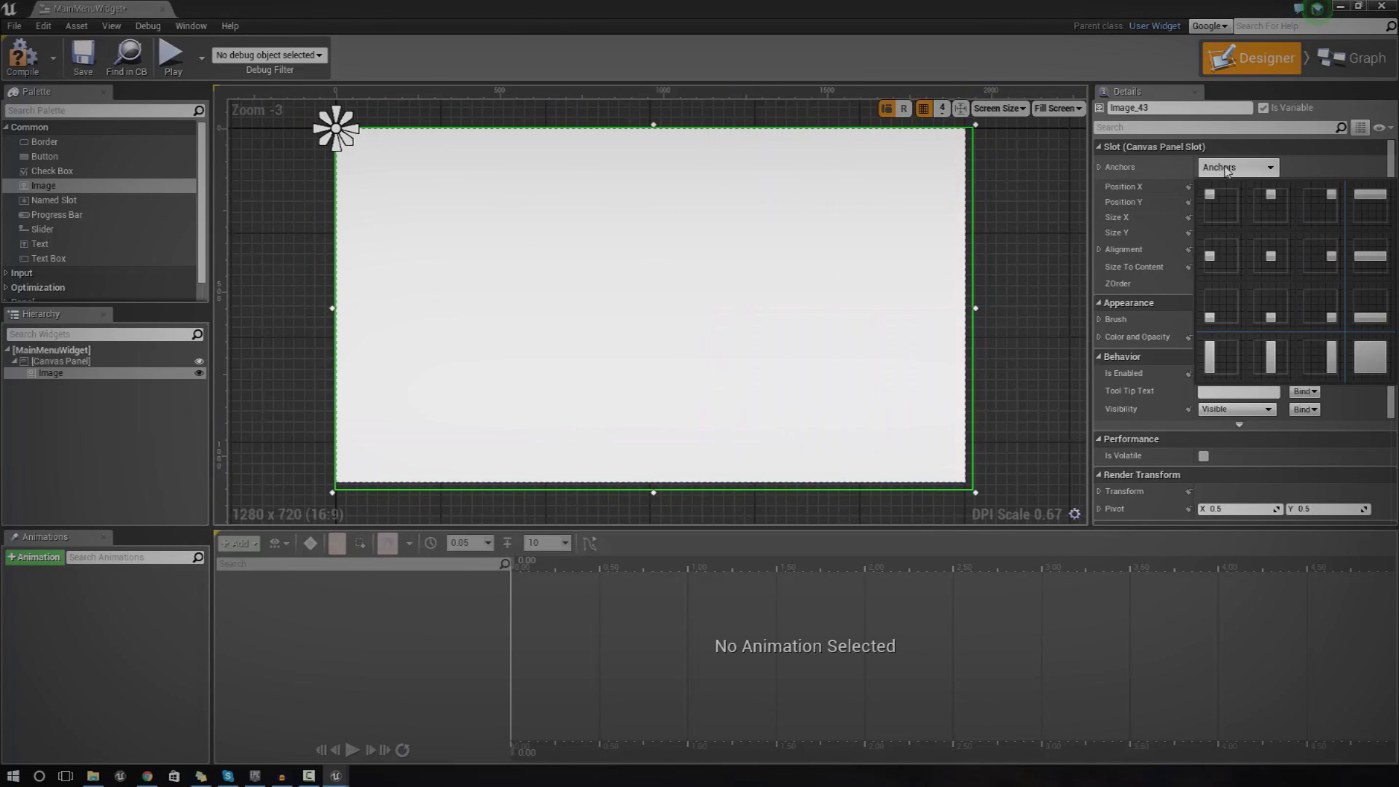
pyautogui.click(1368, 361)
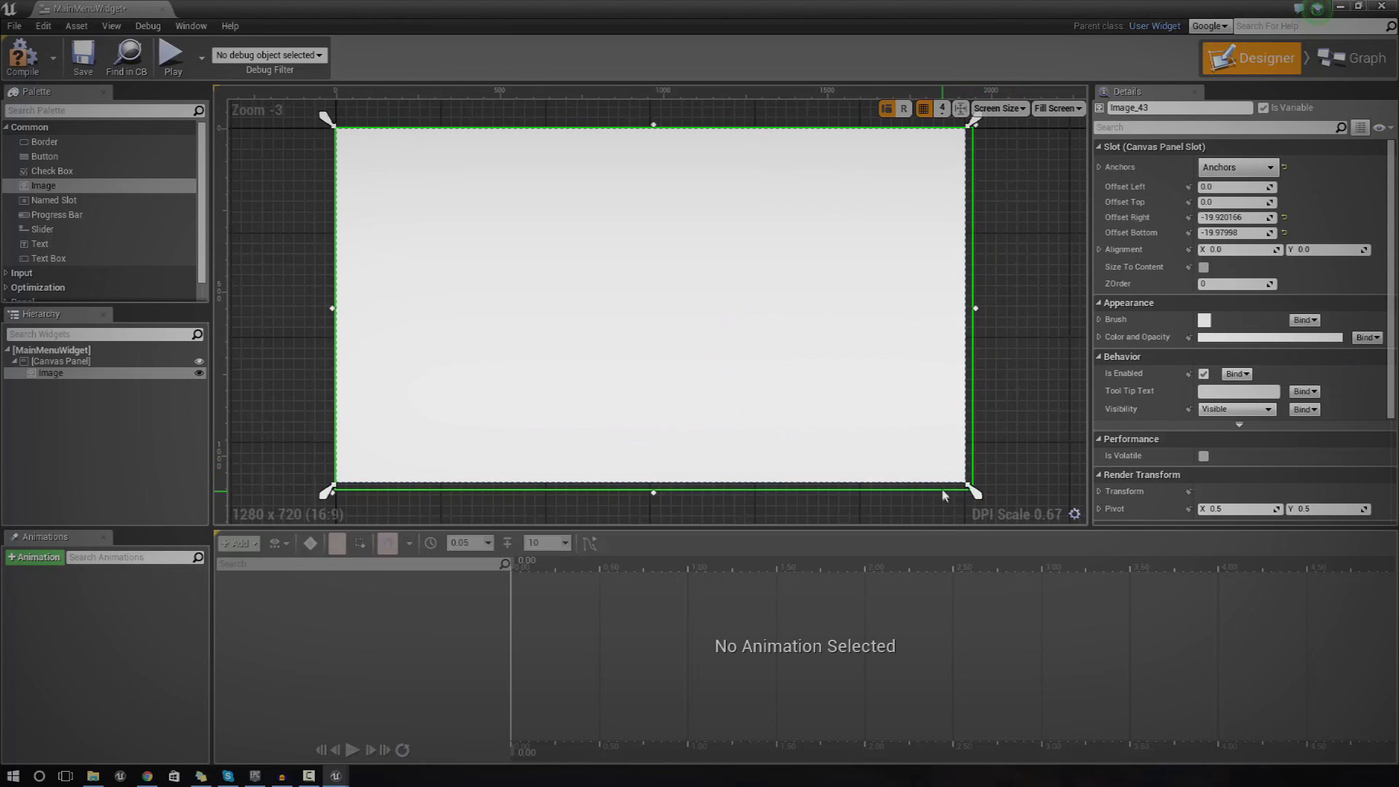
pyautogui.moveTo(923, 444)
pyautogui.mouseDown()
pyautogui.moveTo(909, 434)
pyautogui.moveTo(919, 438)
pyautogui.mouseUp()
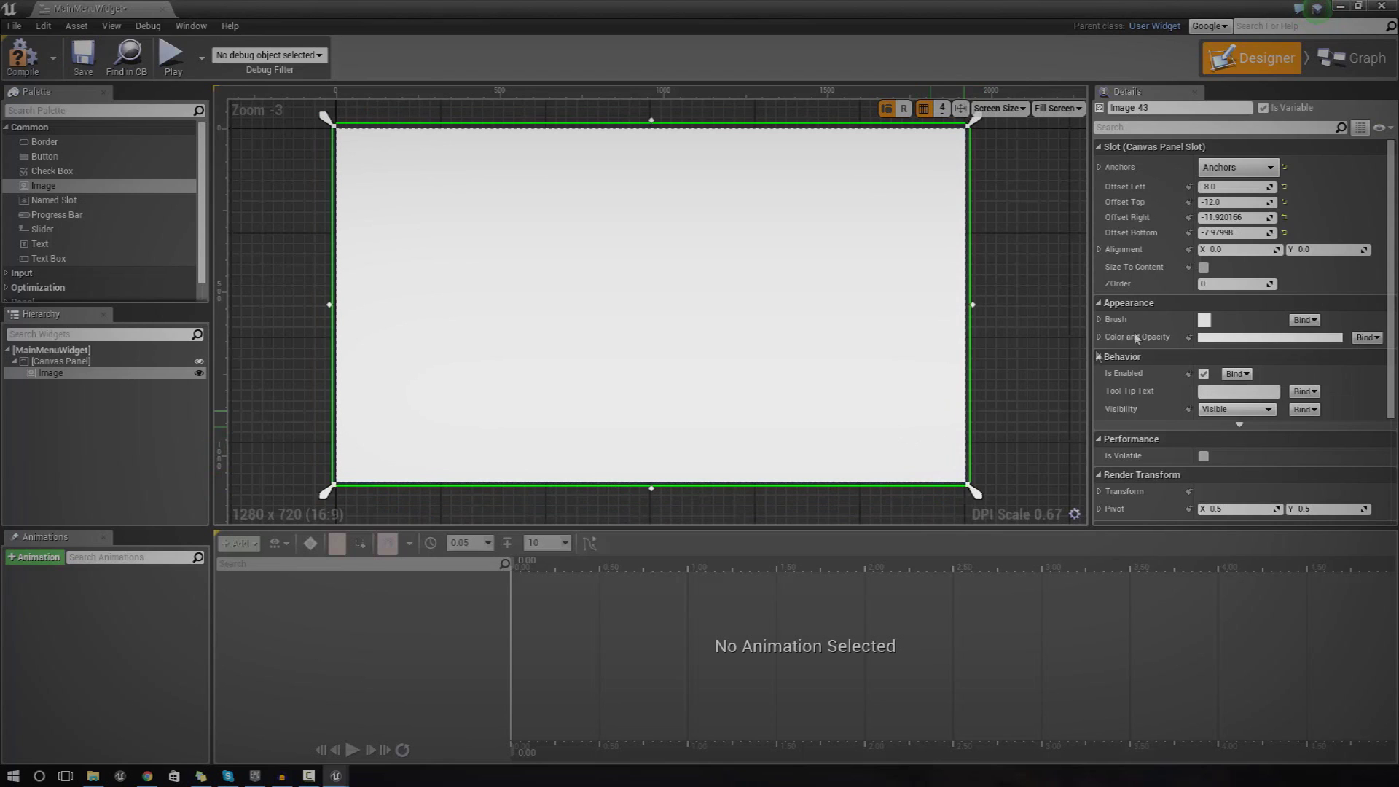
# Step: Set the Image's Brush texture to battle_c1
pyautogui.click(1100, 320)
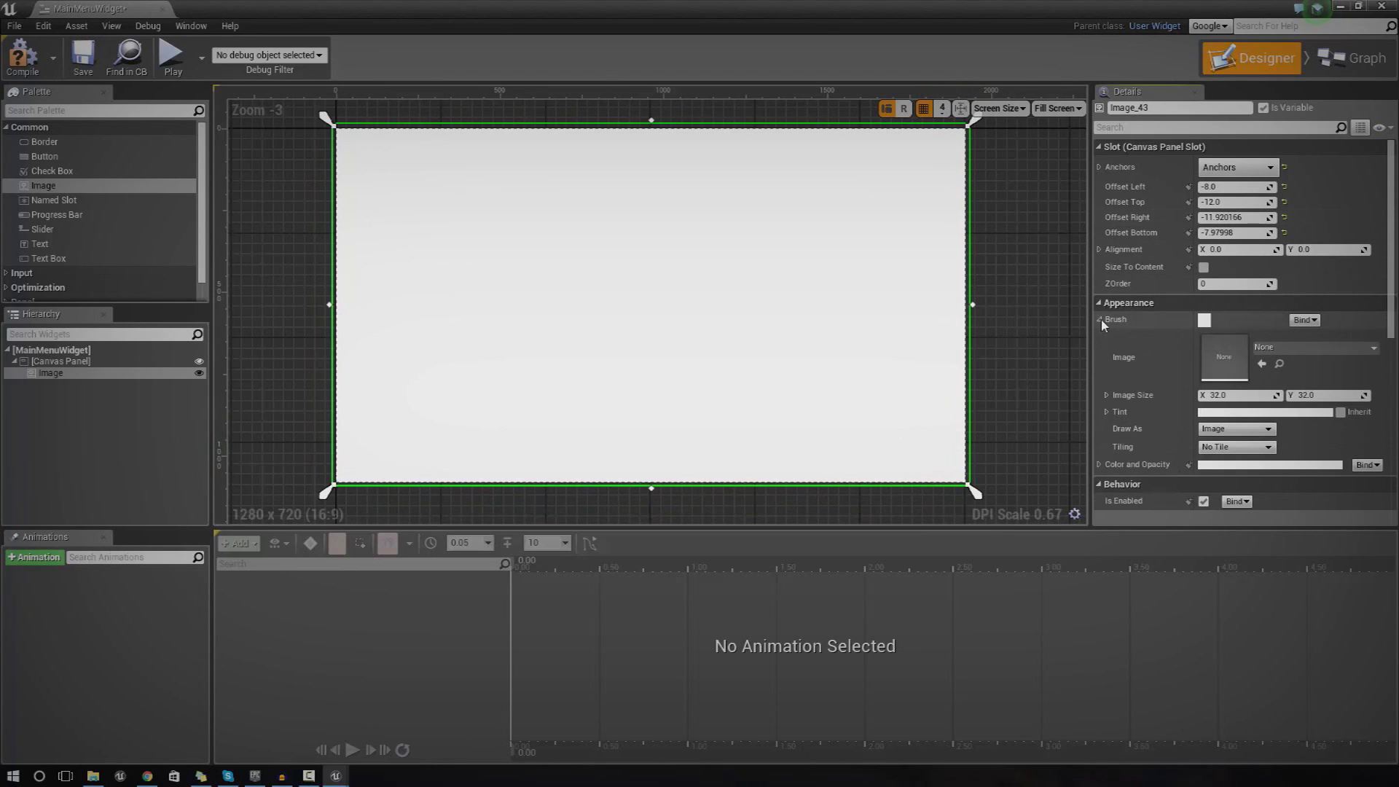
pyautogui.click(1269, 349)
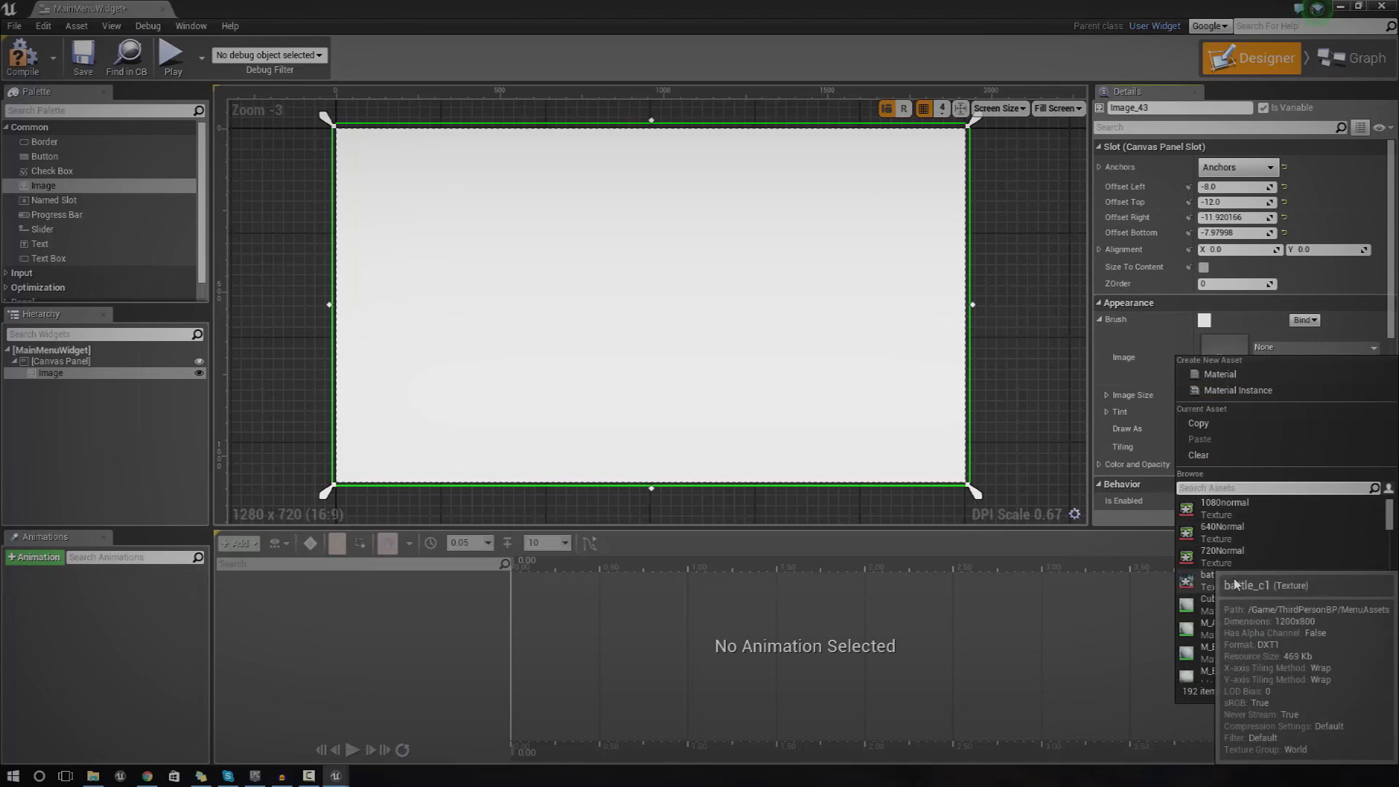
pyautogui.click(1237, 583)
pyautogui.click(989, 363)
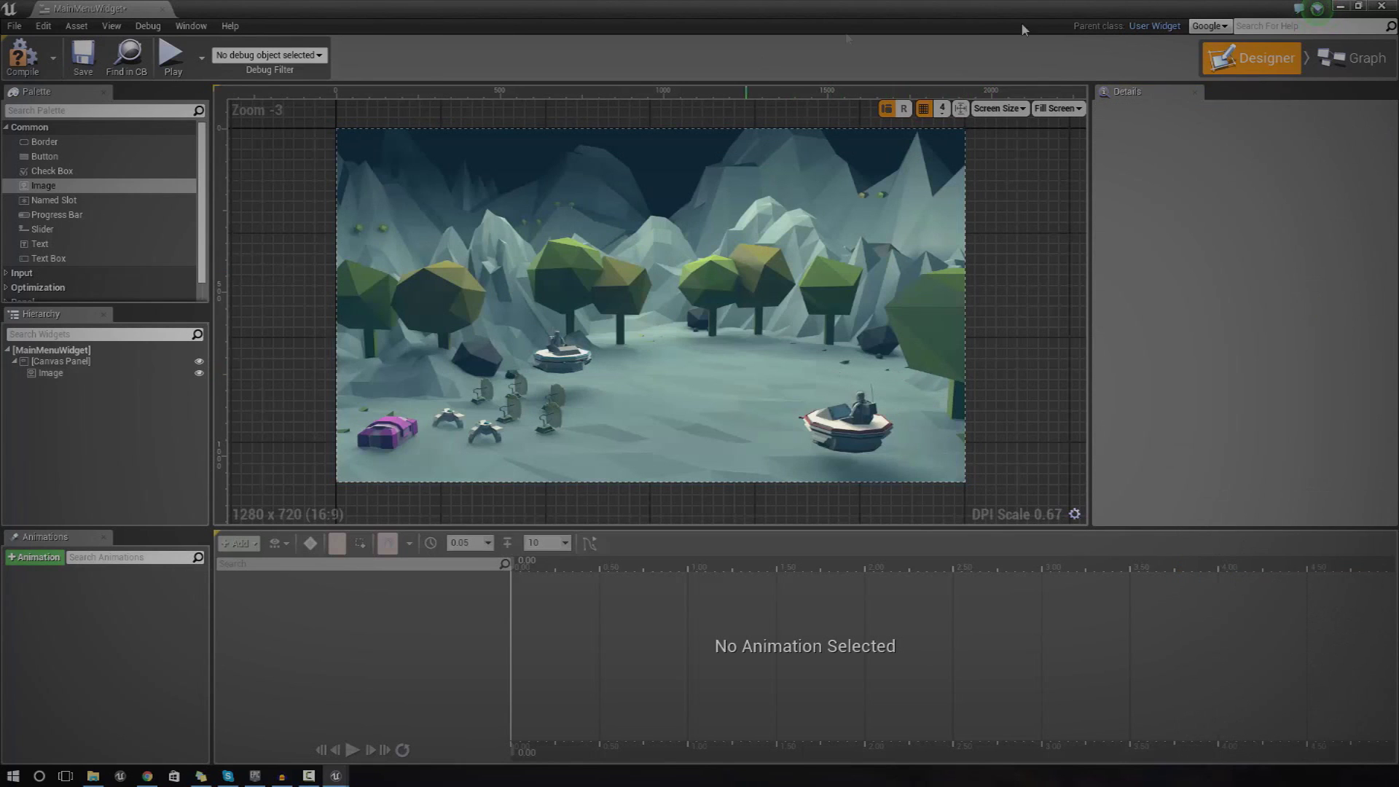
# Step: Compile MainMenuWidget, test-play the level, stop with Esc, and reopen the widget
pyautogui.click(22, 58)
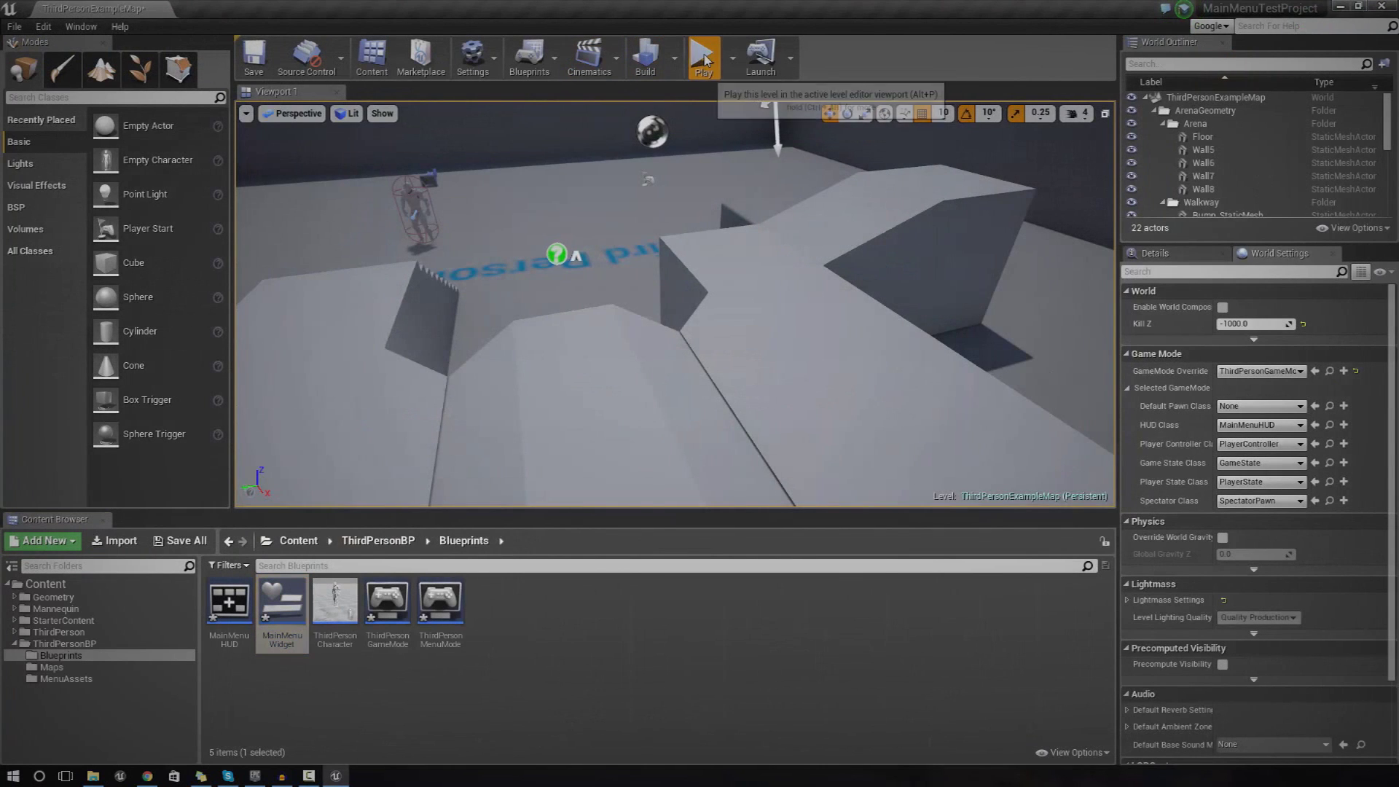
pyautogui.click(704, 60)
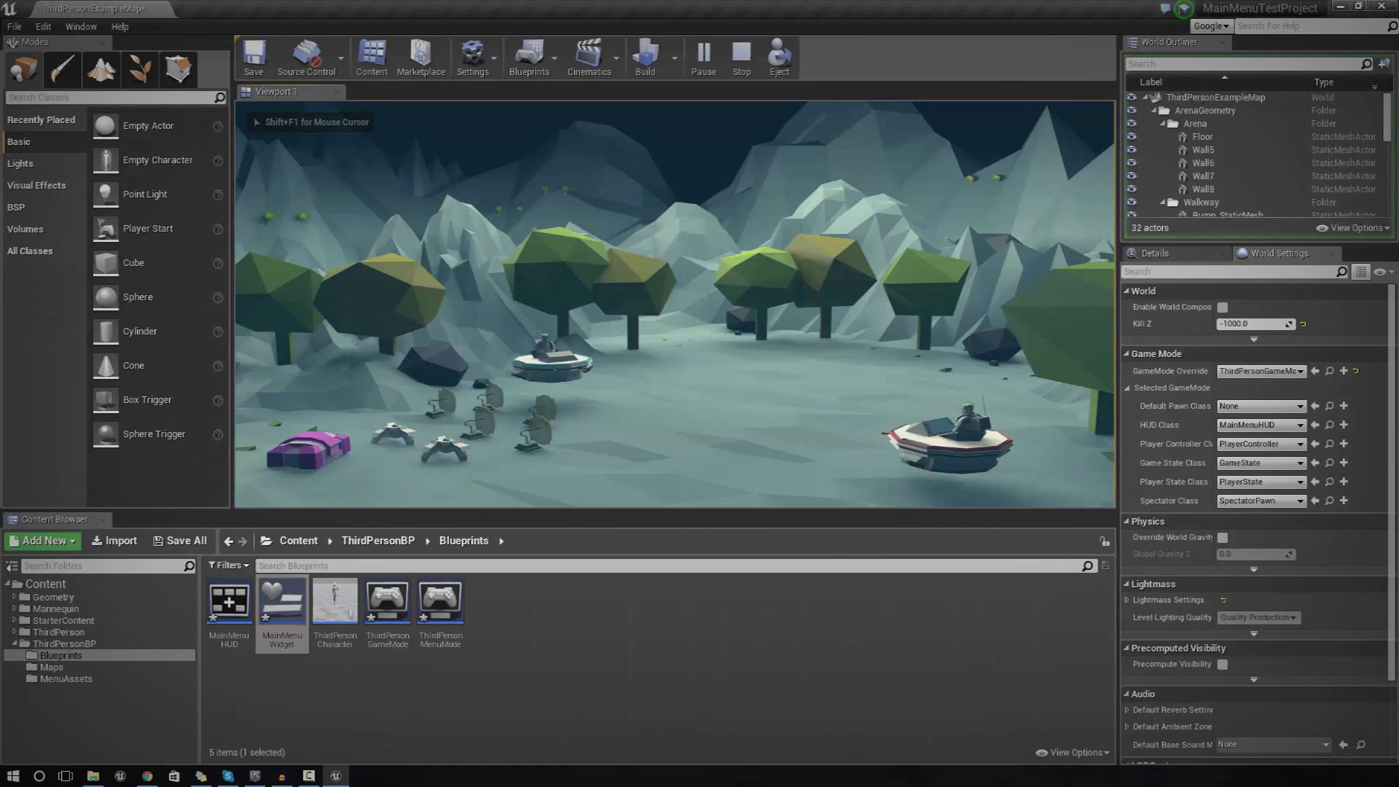
pyautogui.press('Escape')
pyautogui.moveTo(675, 304)
pyautogui.mouseDown(button='right')
pyautogui.moveTo(641, 299)
pyautogui.moveTo(663, 306)
pyautogui.mouseUp(button='right')
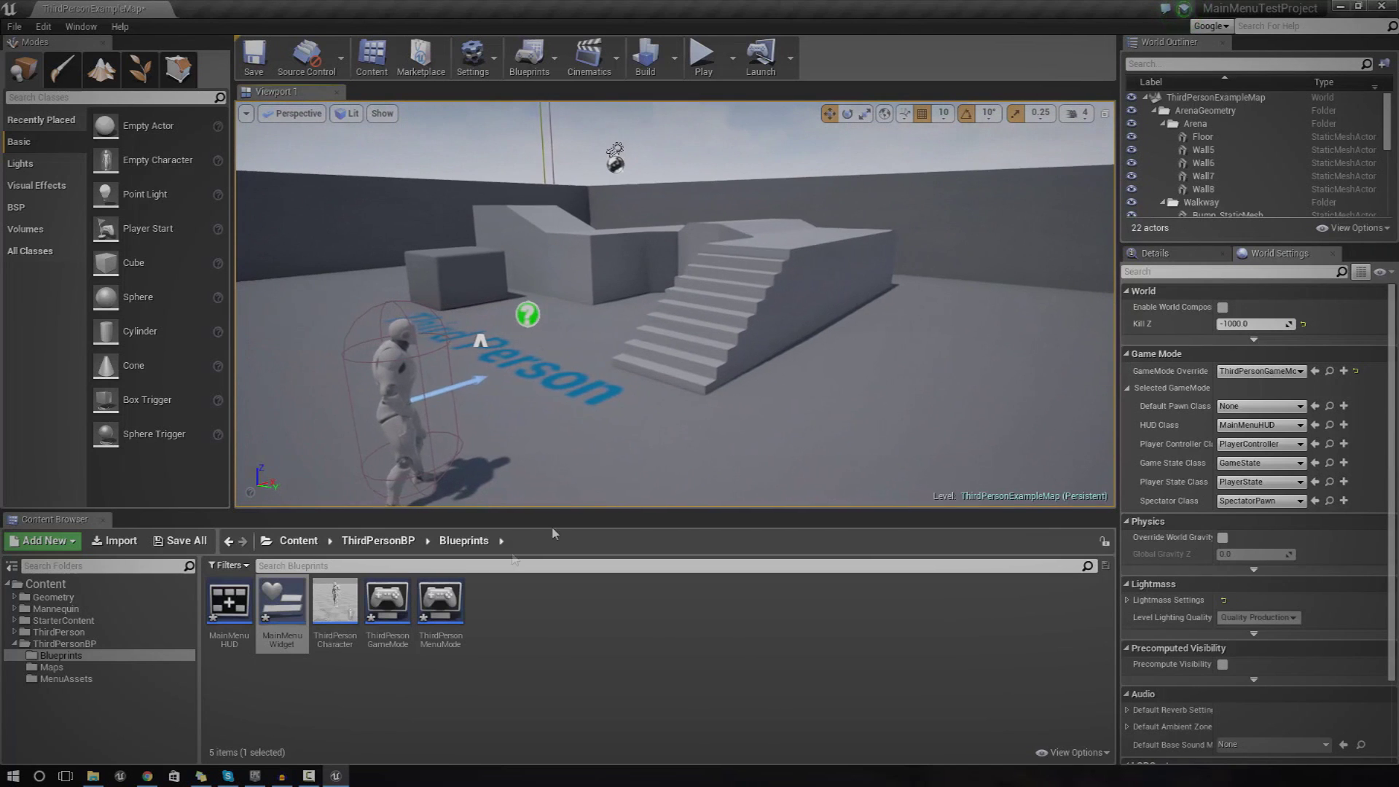
pyautogui.doubleClick(277, 631)
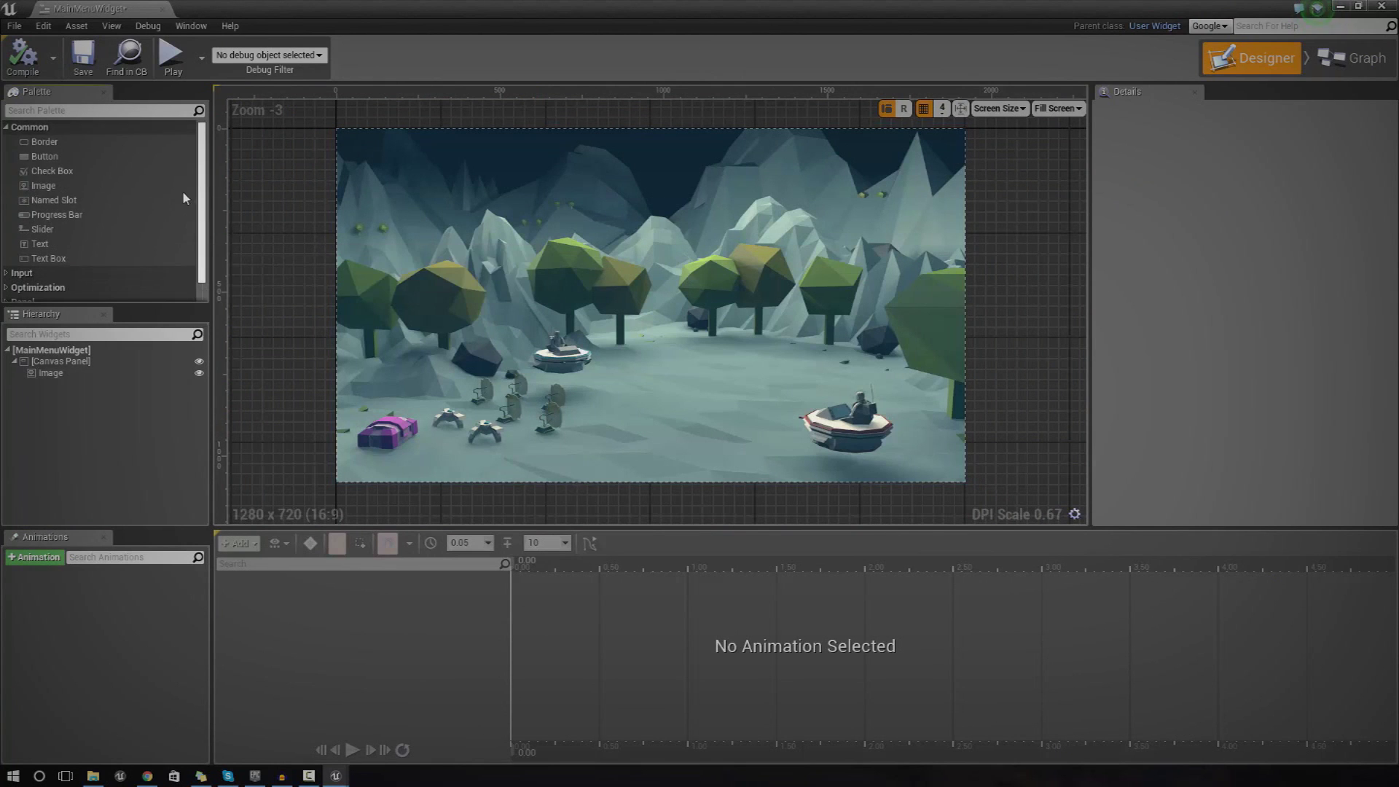
# Step: Place a Button on the menu canvas, then delete it
pyautogui.moveTo(45, 156); pyautogui.dragTo(638, 309)
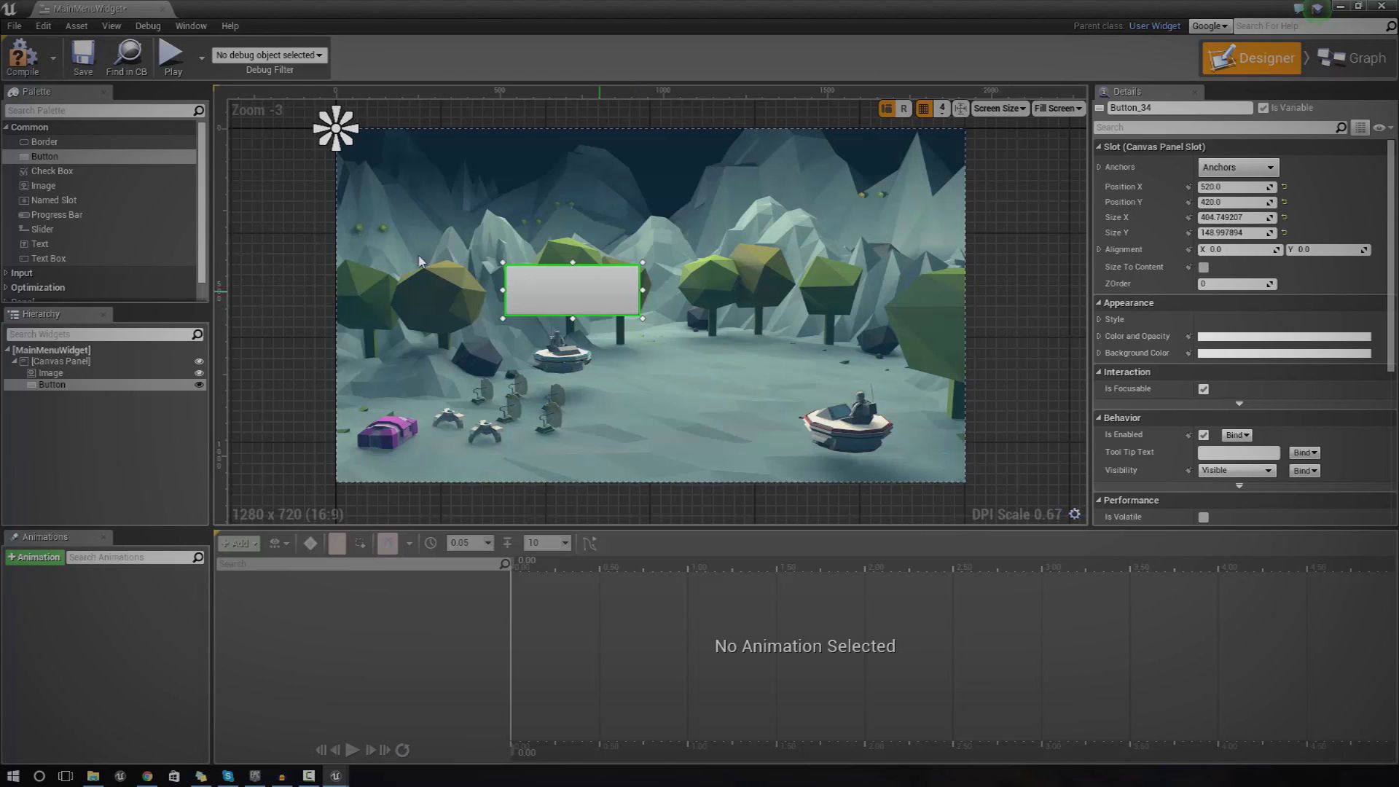
pyautogui.press('Delete')
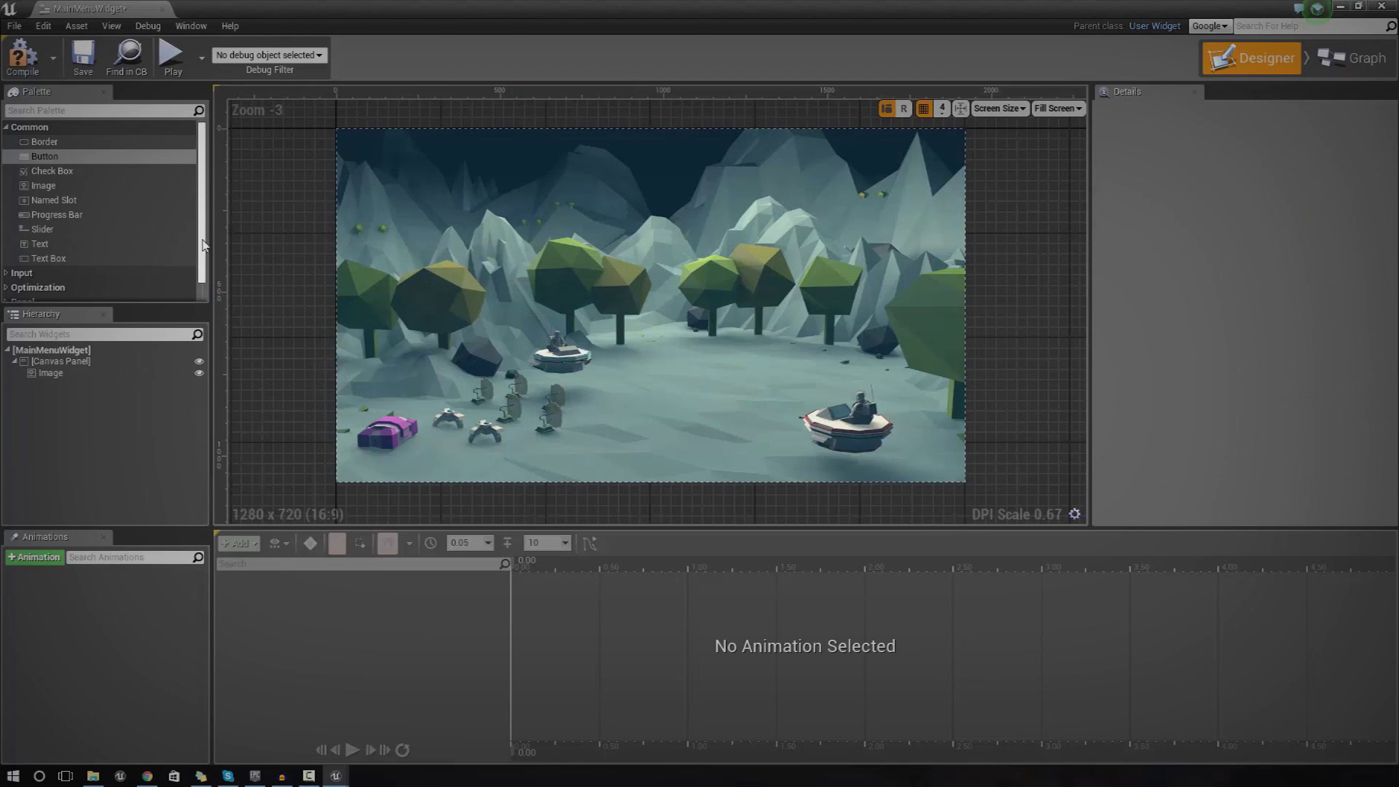
pyautogui.scroll(-1, 202, 244)
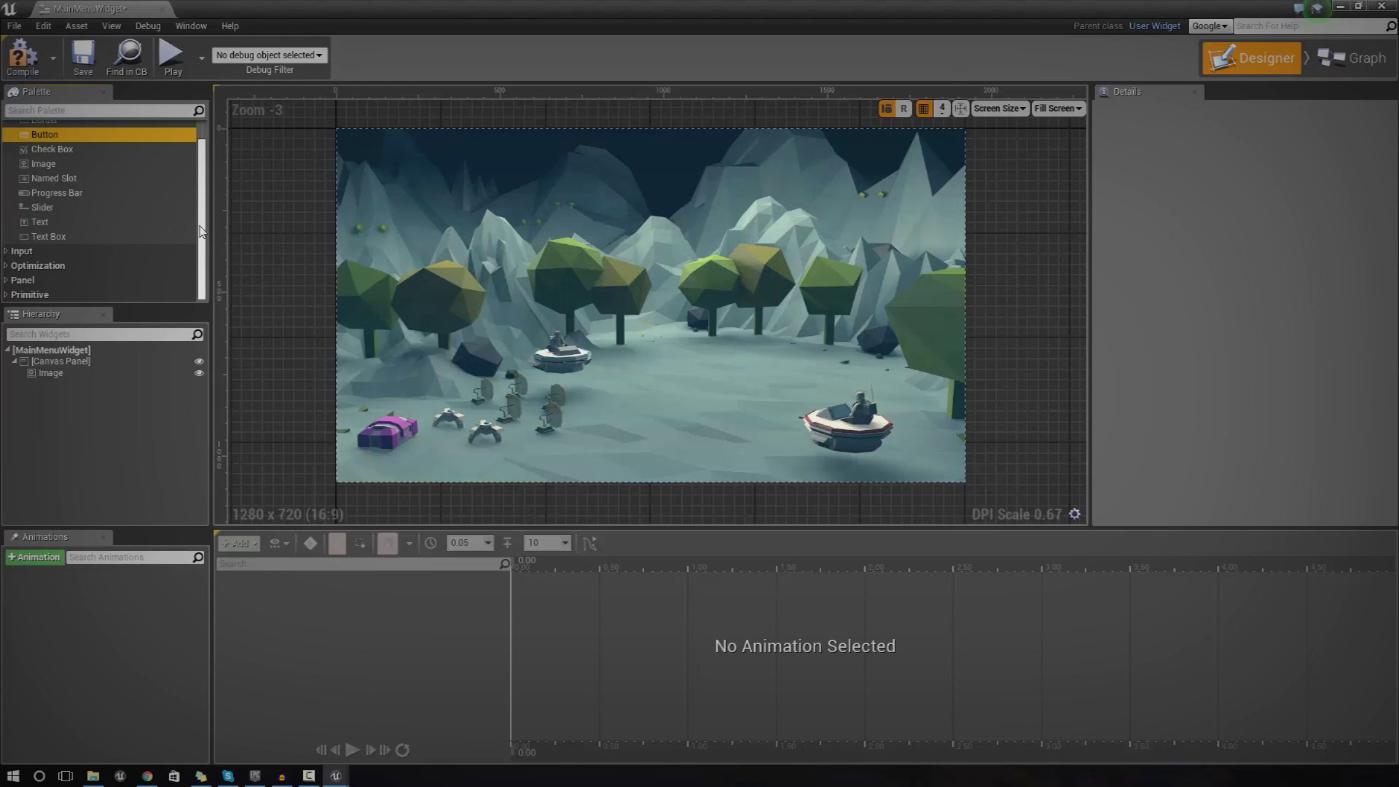
pyautogui.scroll(1, 206, 183)
pyautogui.scroll(-1, 212, 218)
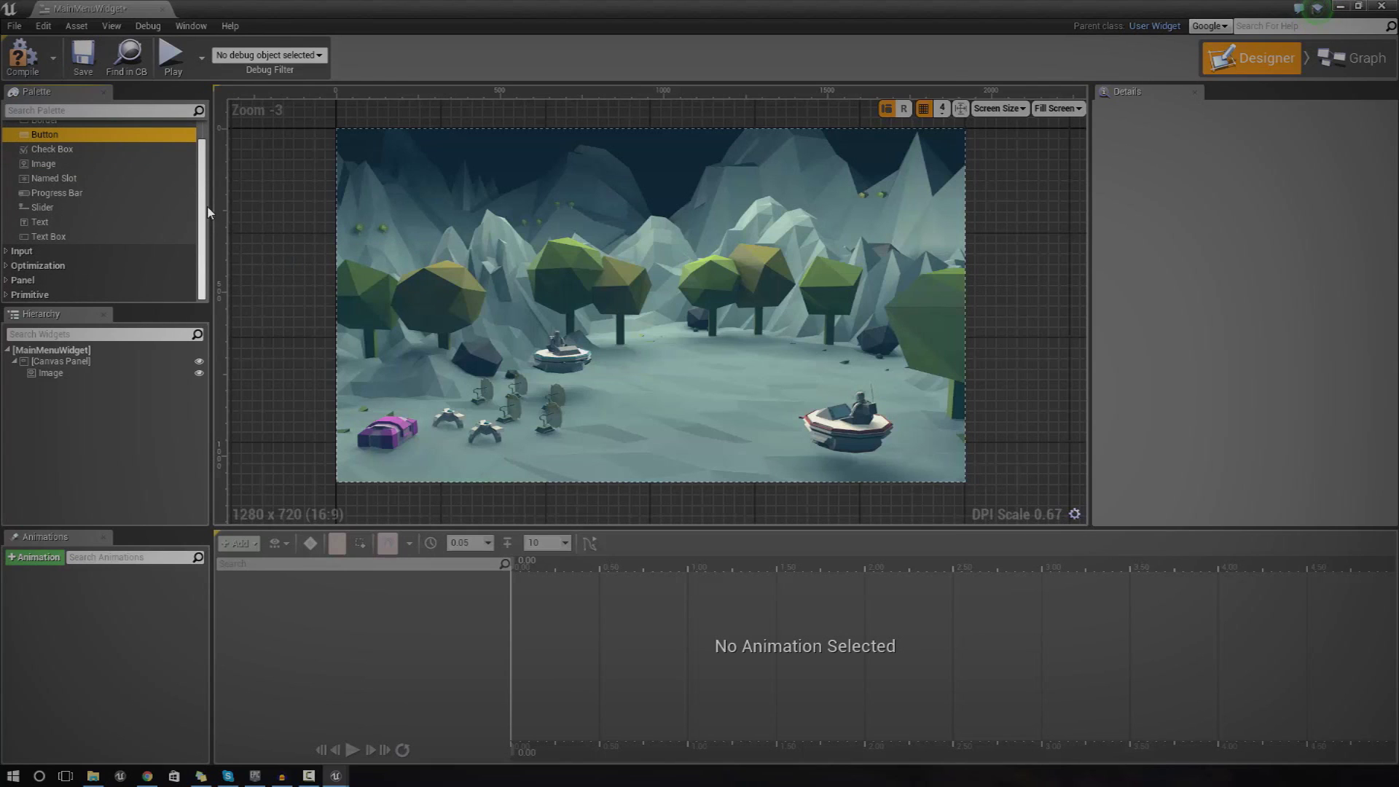
# Step: Collapse the Primitive palette category and expand the Panel category
pyautogui.click(5, 295)
pyautogui.scroll(-2, 7, 240)
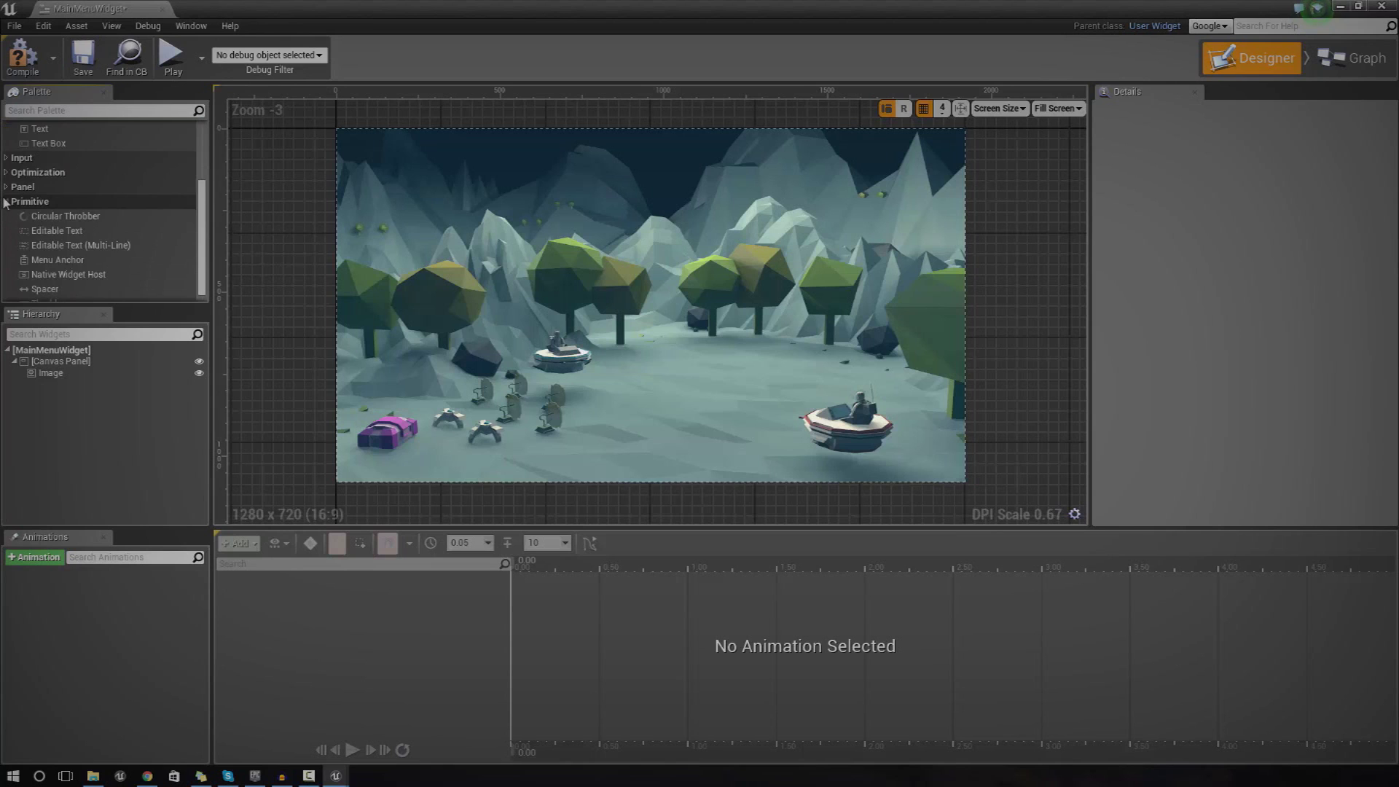
pyautogui.click(7, 196)
pyautogui.click(6, 279)
pyautogui.scroll(-3, 75, 295)
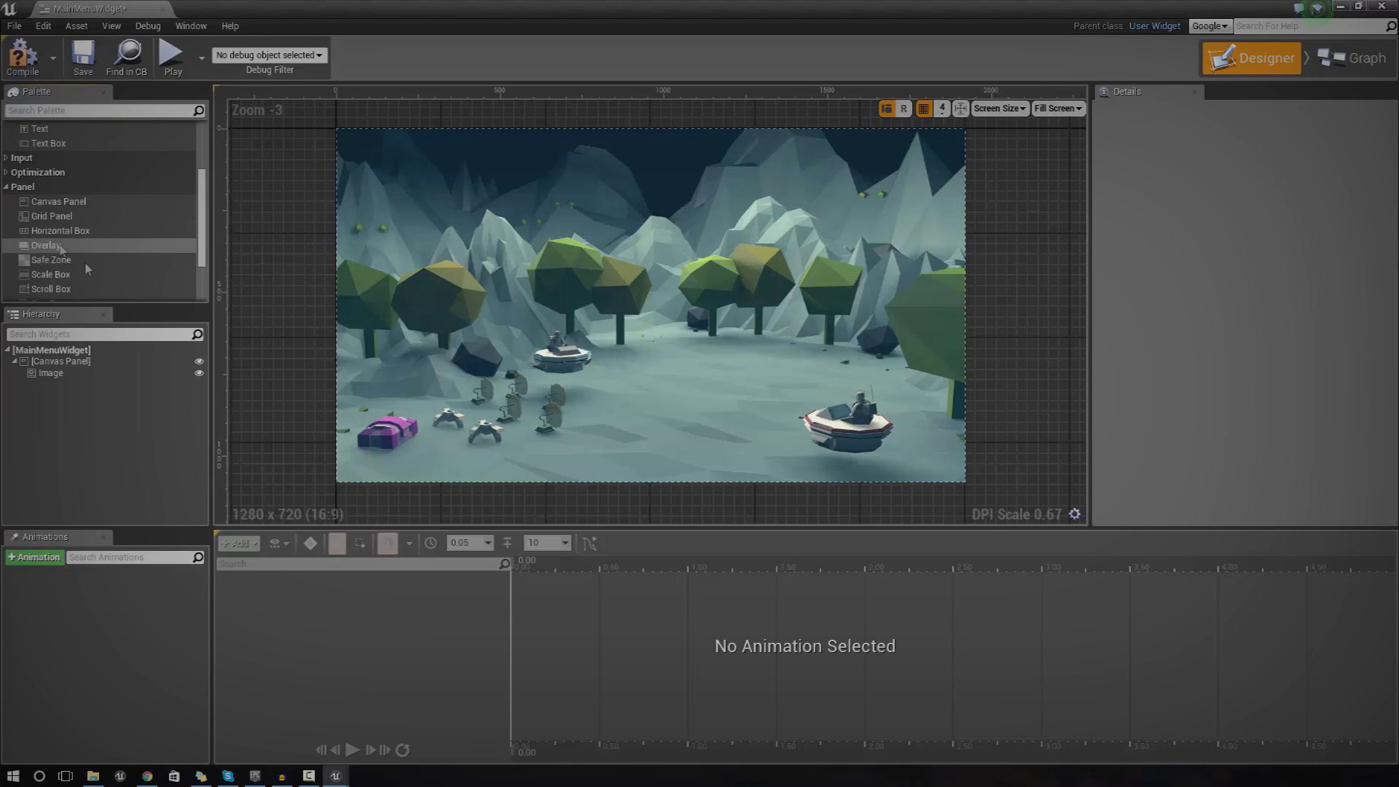
# Step: Add a Vertical Box with the centre anchor preset, moved to the screen middle
pyautogui.moveTo(55, 251); pyautogui.dragTo(620, 353)
pyautogui.click(1238, 167)
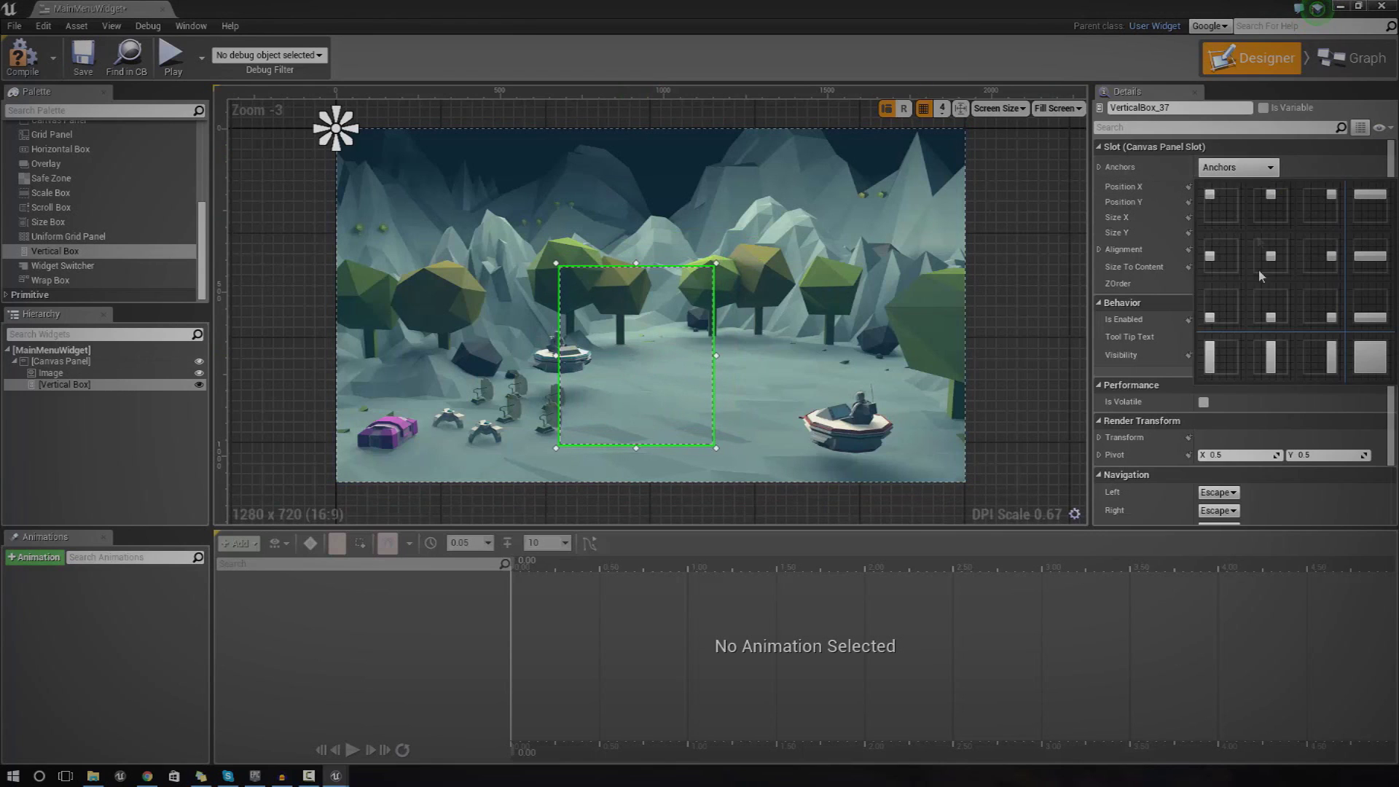
pyautogui.click(1276, 261)
pyautogui.moveTo(639, 350); pyautogui.dragTo(656, 339)
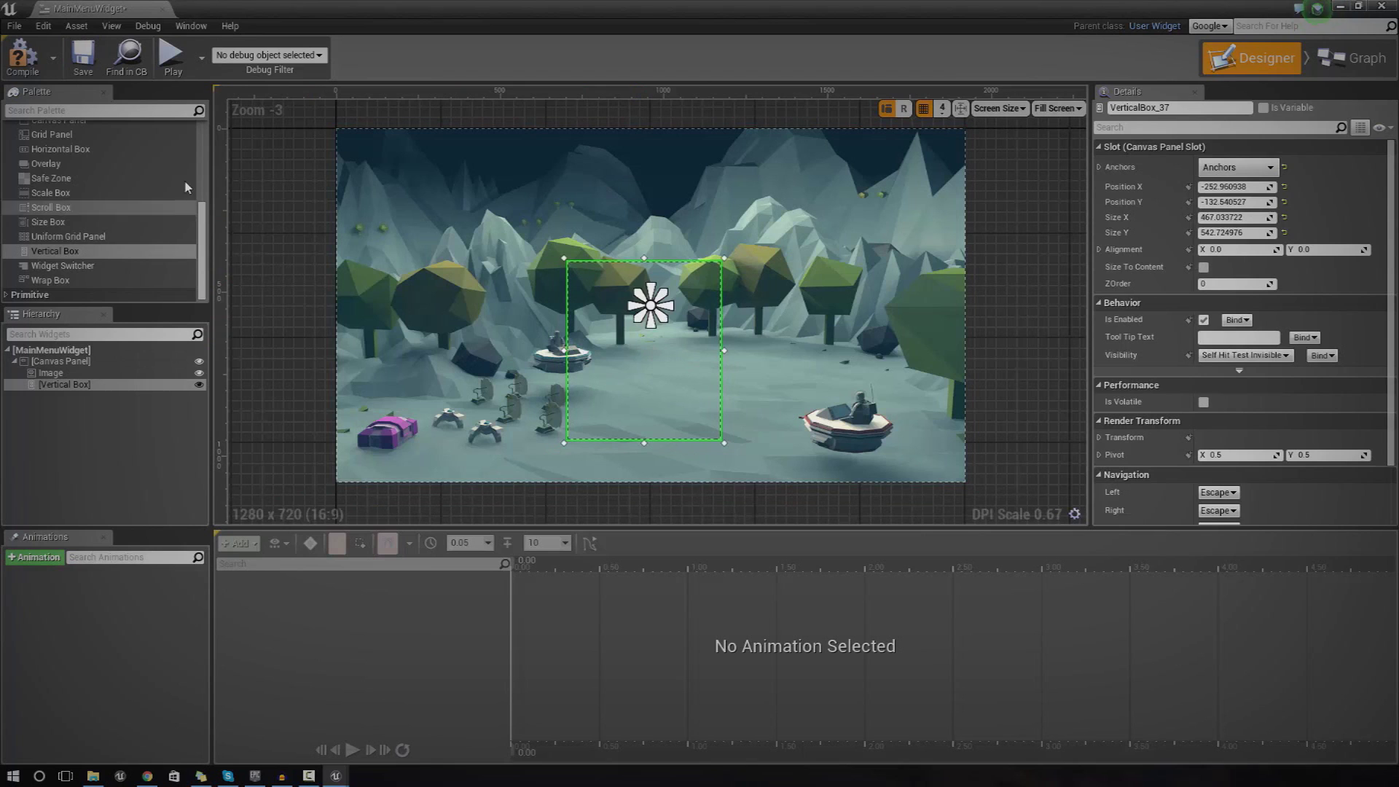
pyautogui.scroll(5, 102, 175)
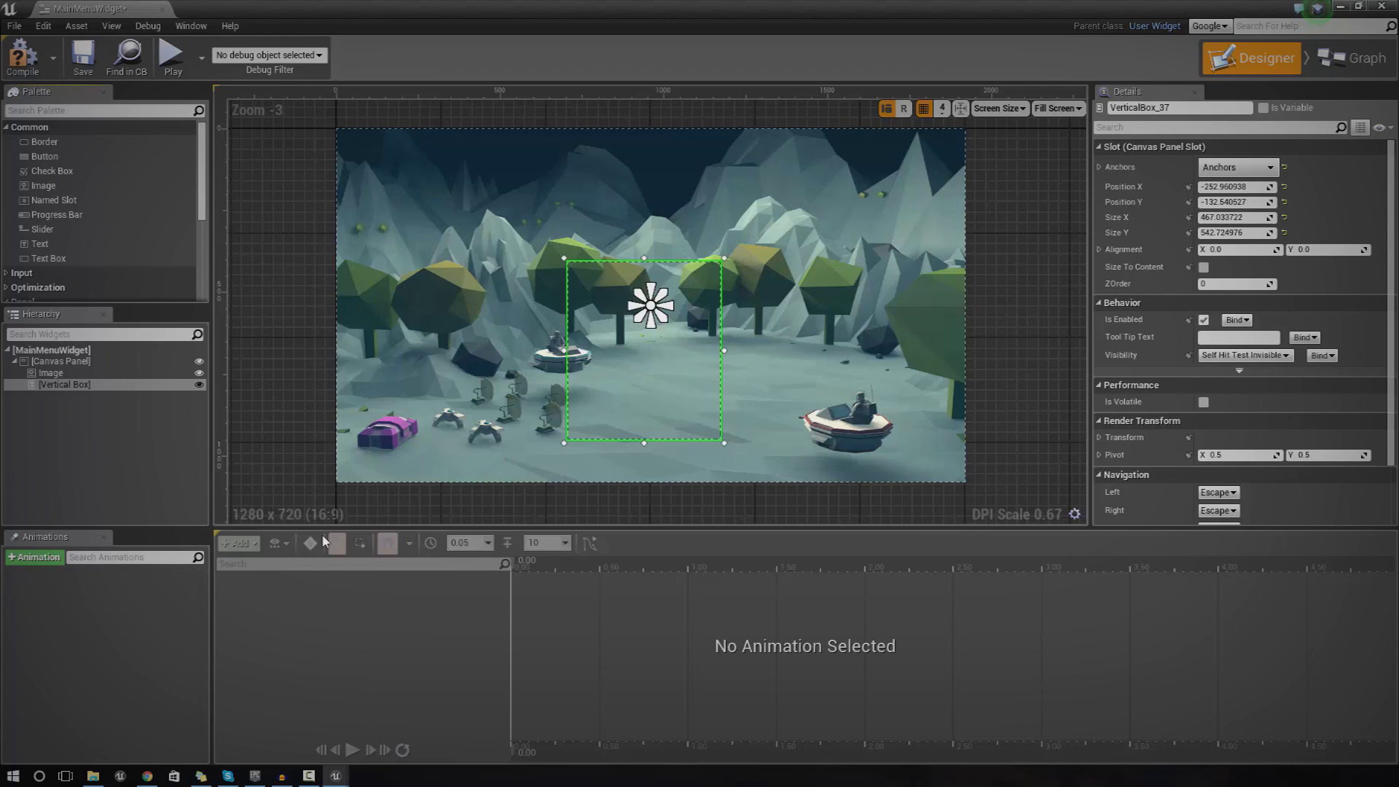
# Step: Drag Buttons from the Palette into the first Vertical Box
pyautogui.click(57, 158)
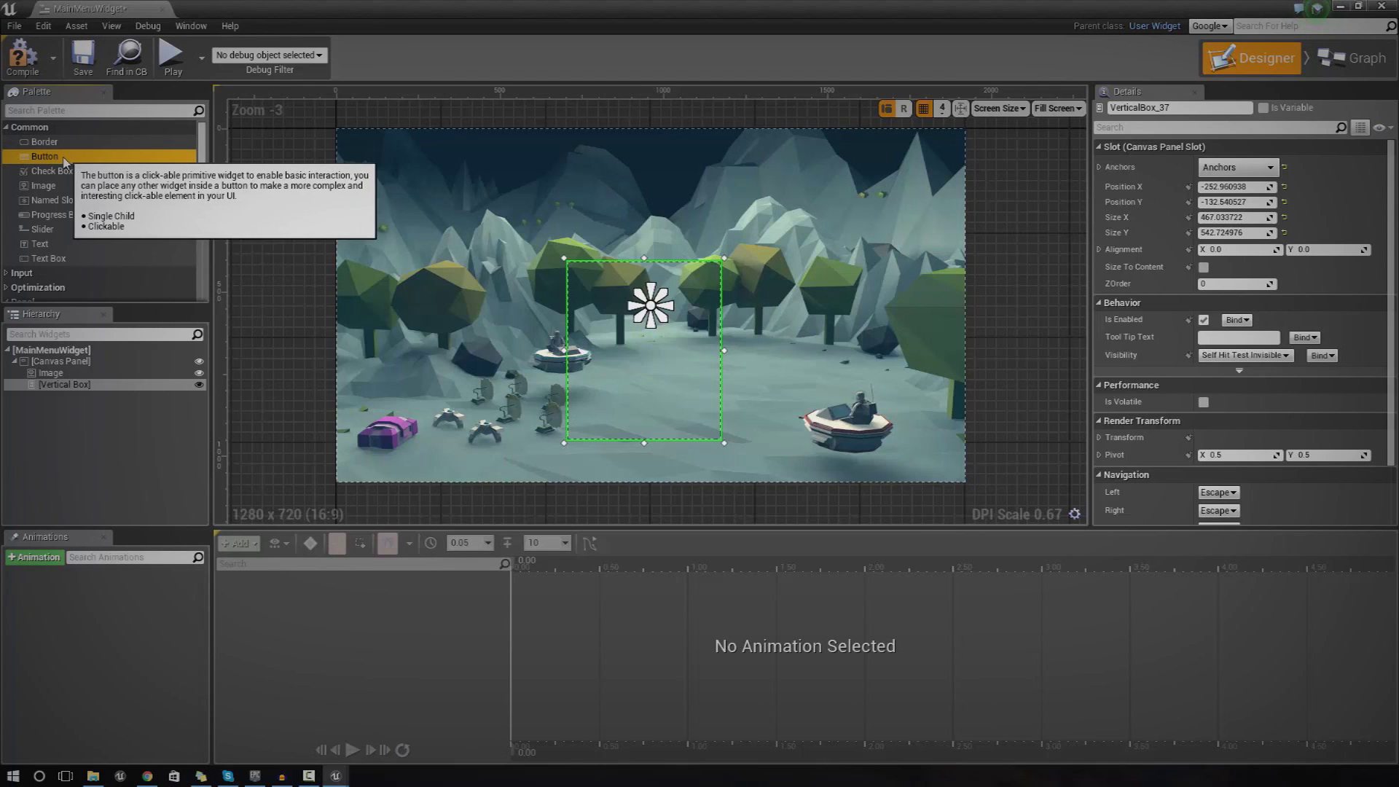
pyautogui.moveTo(57, 157); pyautogui.dragTo(55, 390)
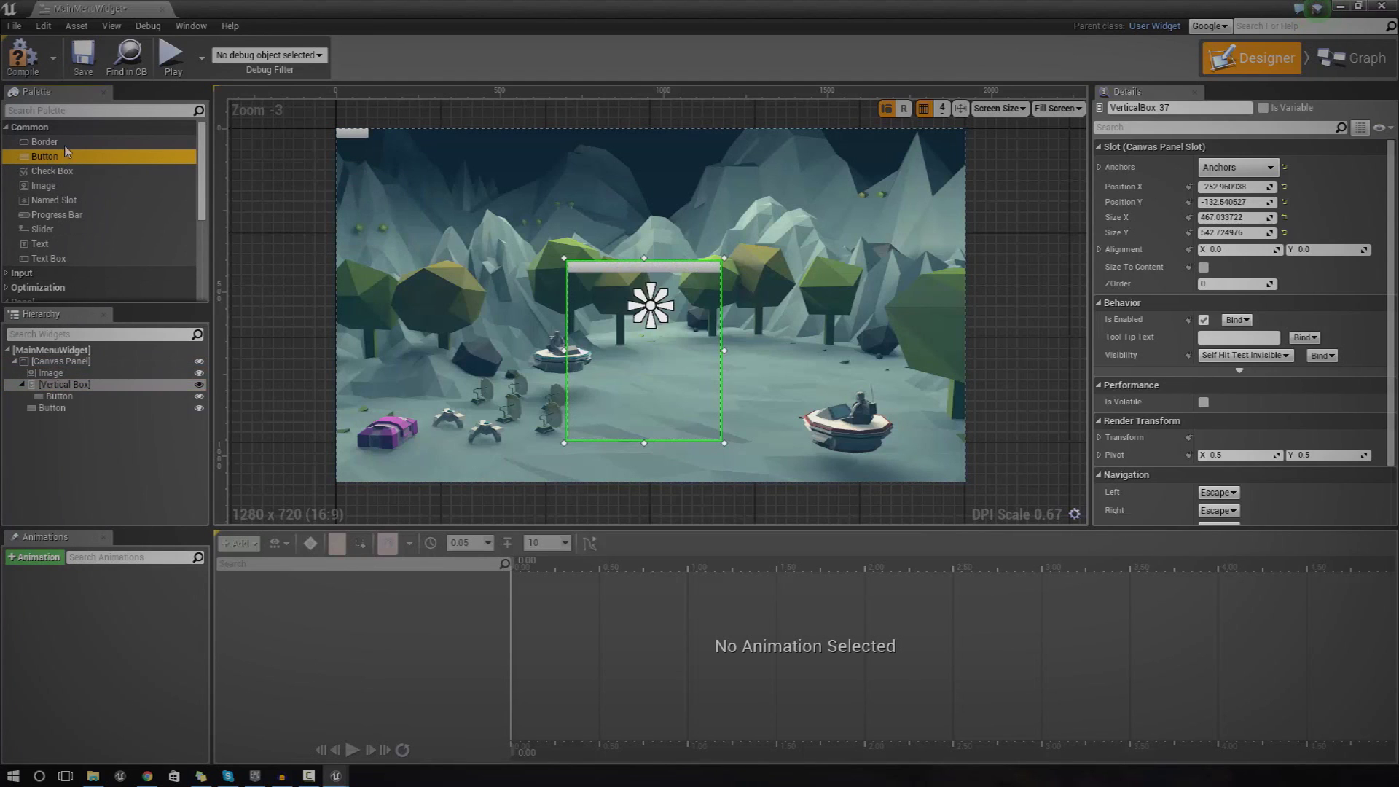
pyautogui.moveTo(45, 156); pyautogui.dragTo(57, 417)
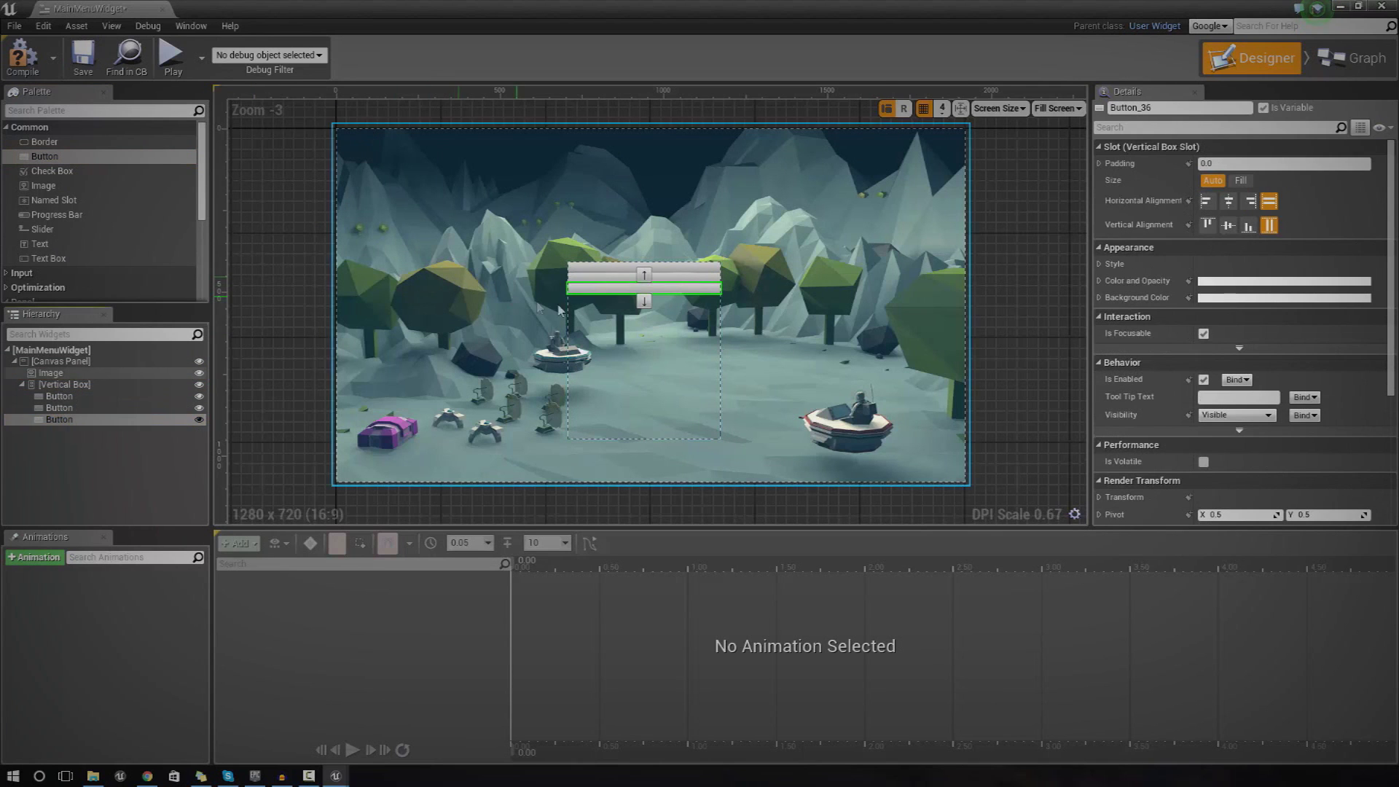
pyautogui.scroll(5, 664, 281)
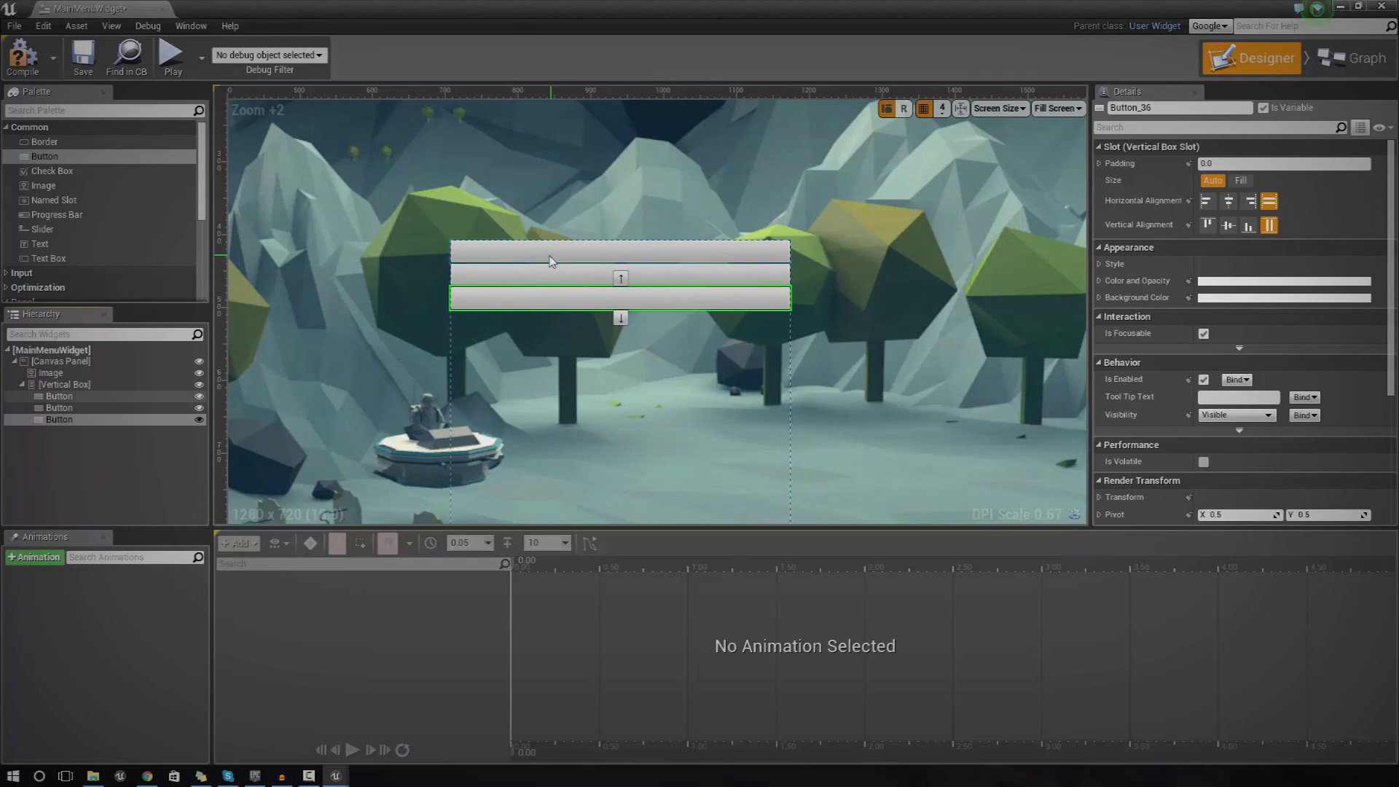
# Step: Inspect the Vertical Box, its buttons and the background Image in the Hierarchy
pyautogui.click(64, 384)
pyautogui.click(57, 395)
pyautogui.click(64, 384)
pyautogui.click(58, 419)
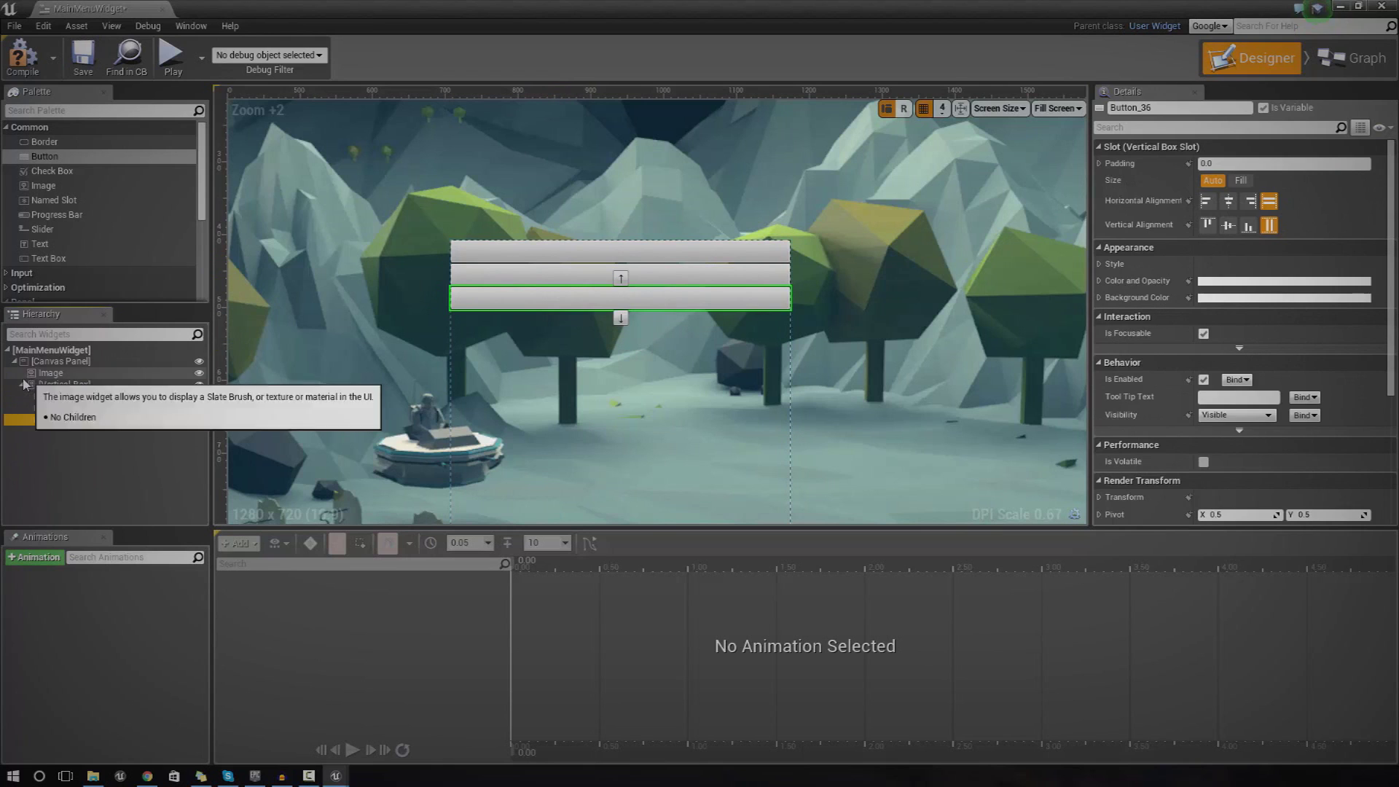
pyautogui.click(49, 372)
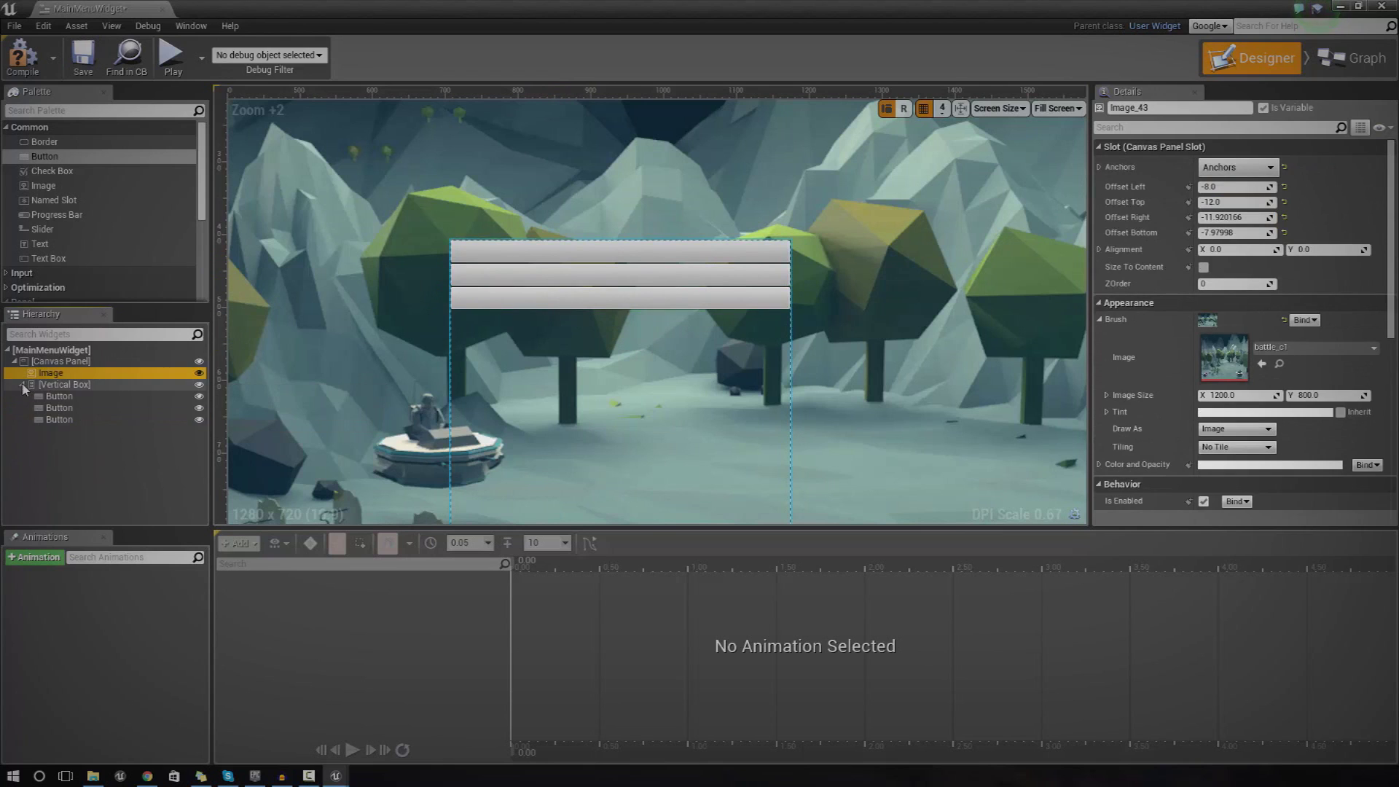
# Step: Check the first box's position and size, then place a second Vertical Box at left
pyautogui.click(97, 384)
pyautogui.moveTo(196, 212); pyautogui.dragTo(201, 295)
pyautogui.moveTo(55, 251); pyautogui.dragTo(439, 493)
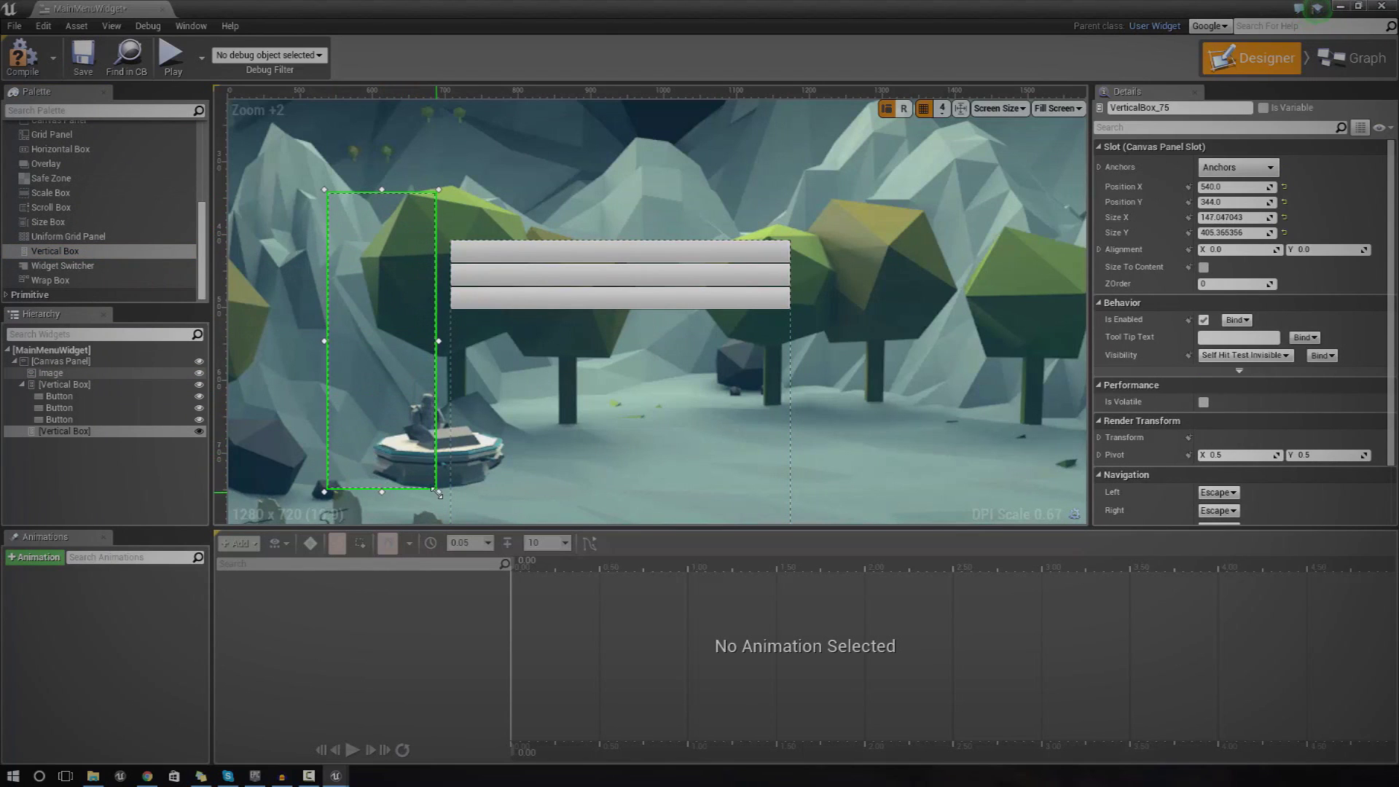
pyautogui.scroll(10, 102, 218)
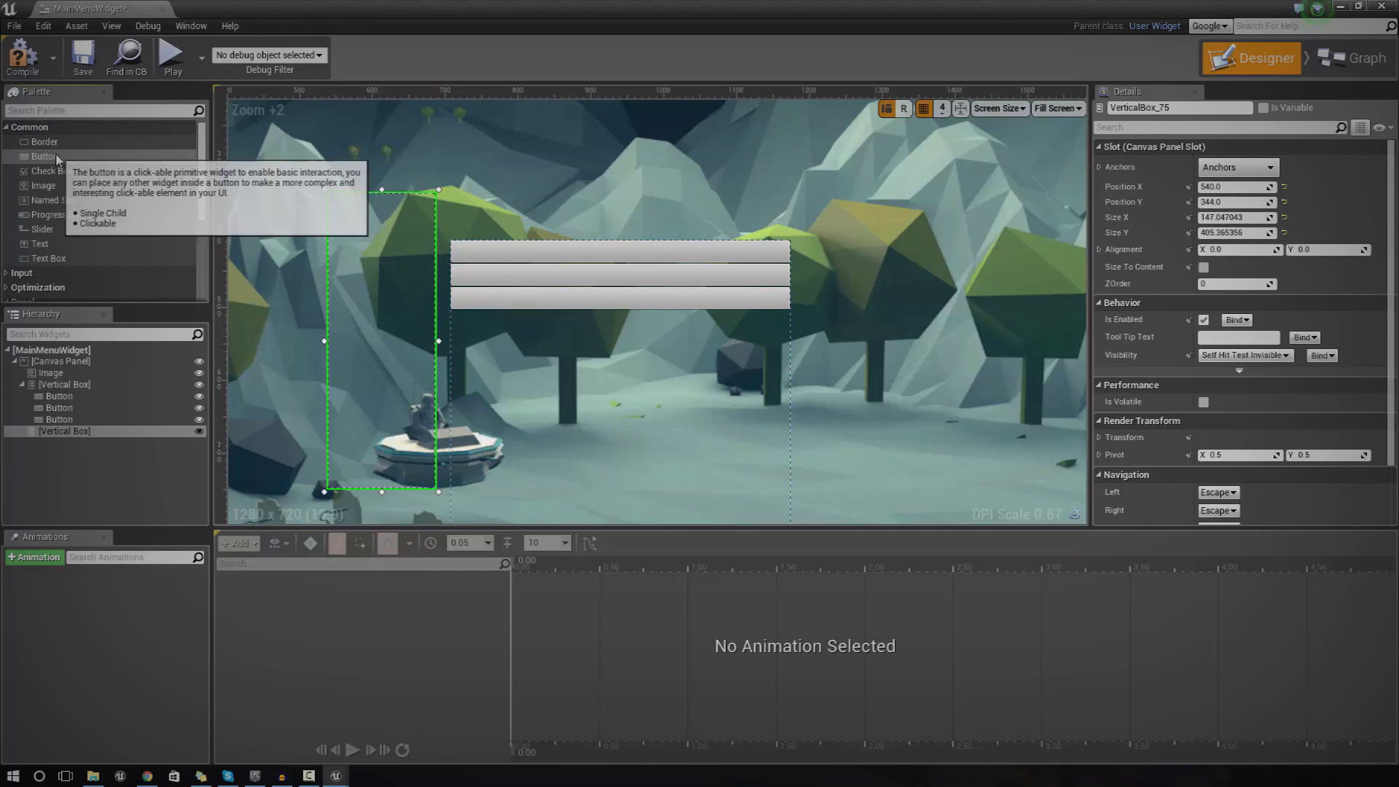
# Step: Drag Buttons into the second Vertical Box until it holds four
pyautogui.moveTo(57, 157); pyautogui.dragTo(81, 441)
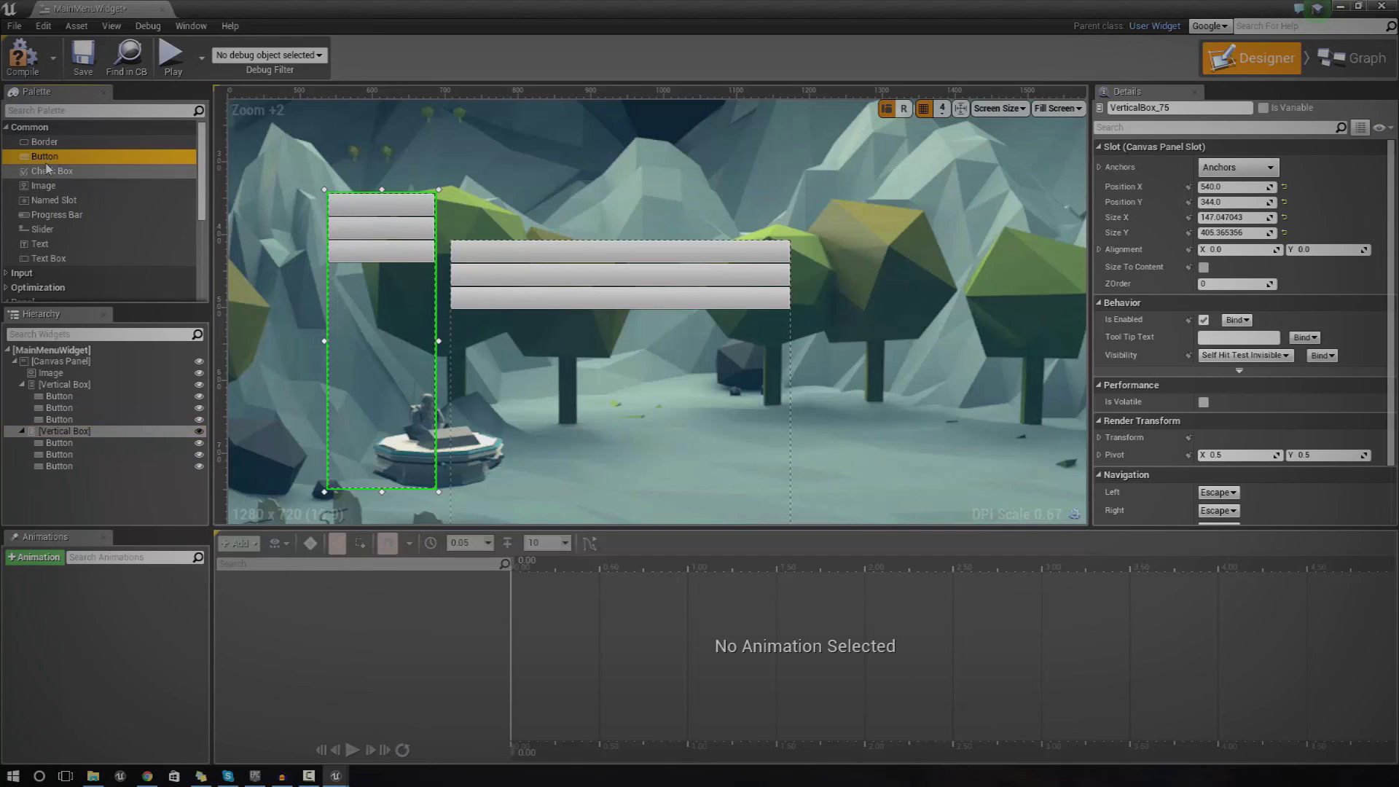
pyautogui.moveTo(48, 161); pyautogui.dragTo(68, 436)
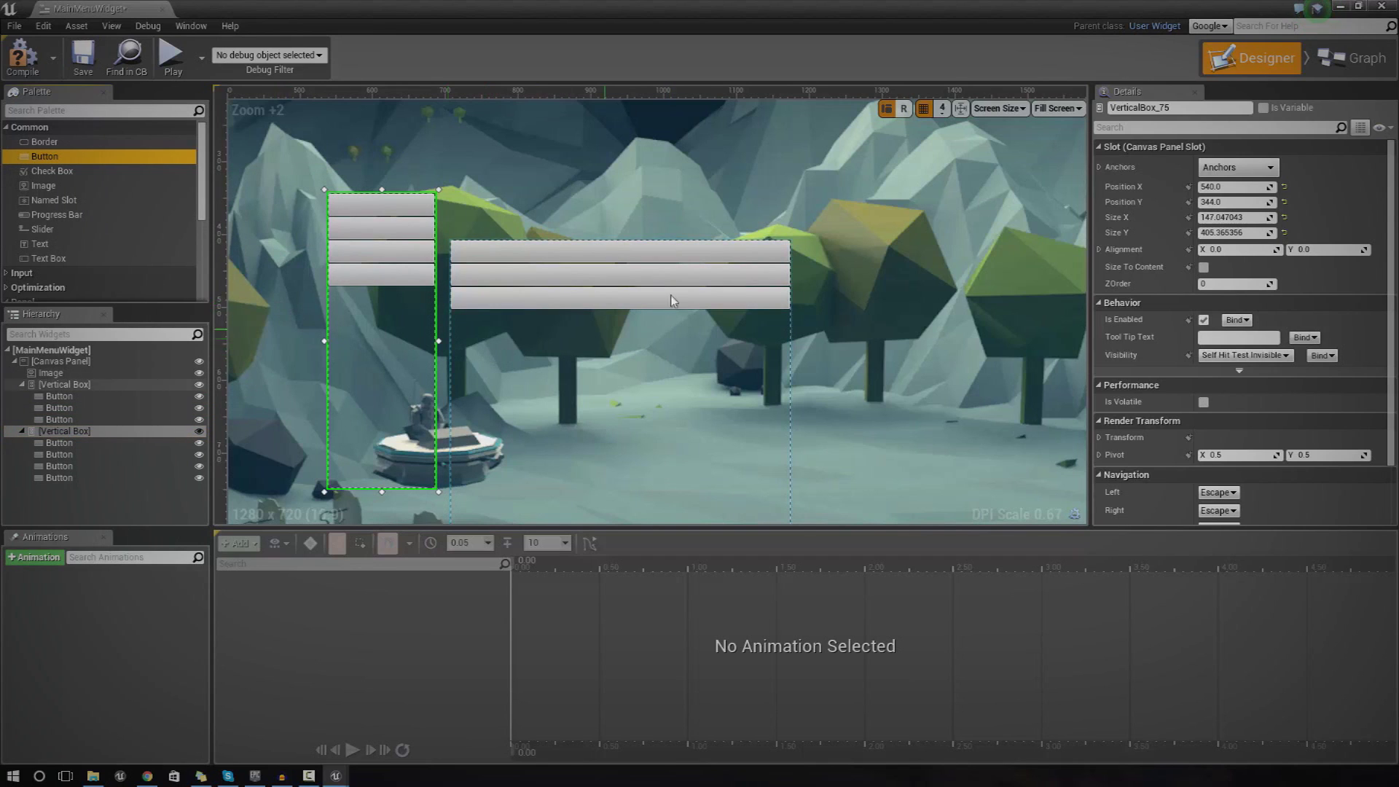
pyautogui.moveTo(549, 363); pyautogui.dragTo(615, 363, button='right')
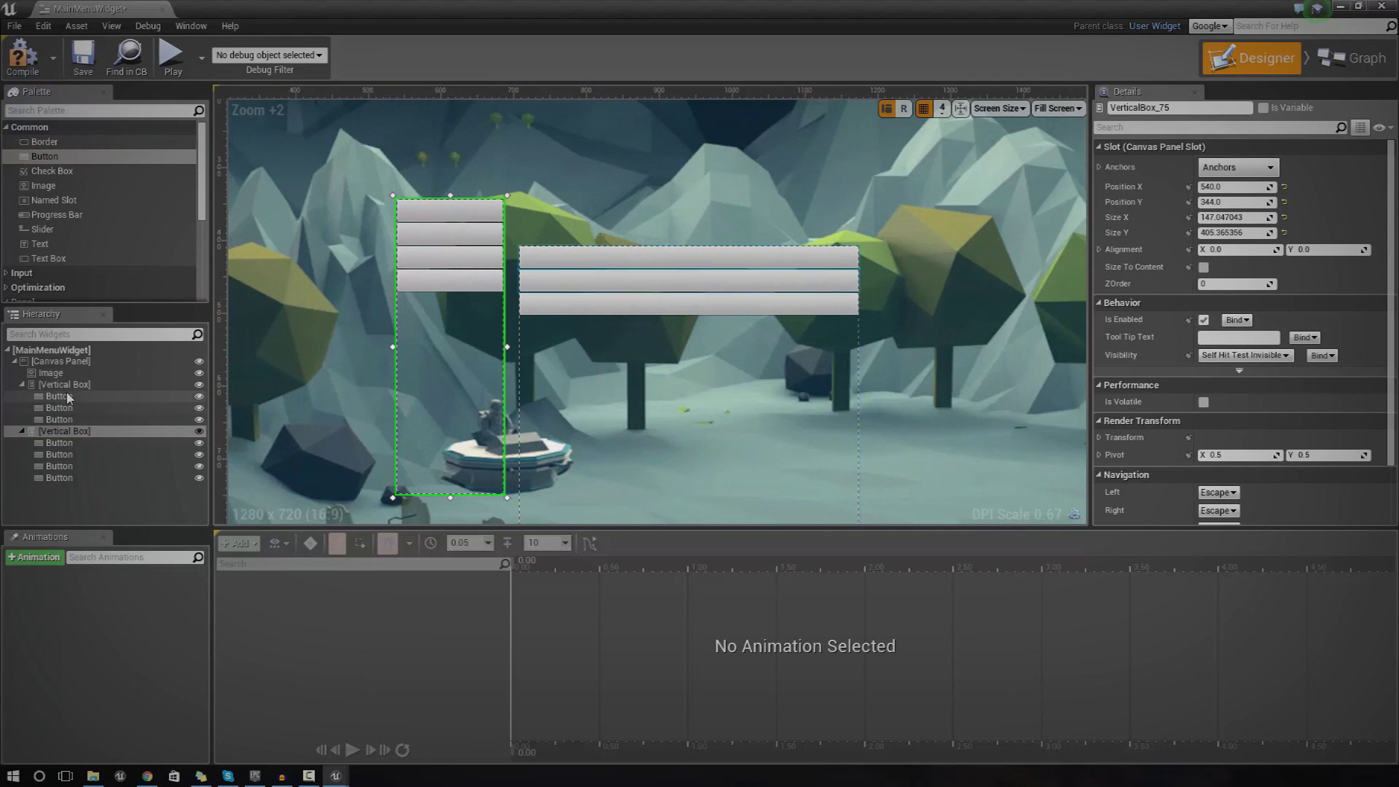
# Step: Rename the first box's buttons StartGame, Options and QuitGame
pyautogui.click(58, 396)
pyautogui.rightClick(69, 397)
pyautogui.click(102, 517)
pyautogui.click(97, 397)
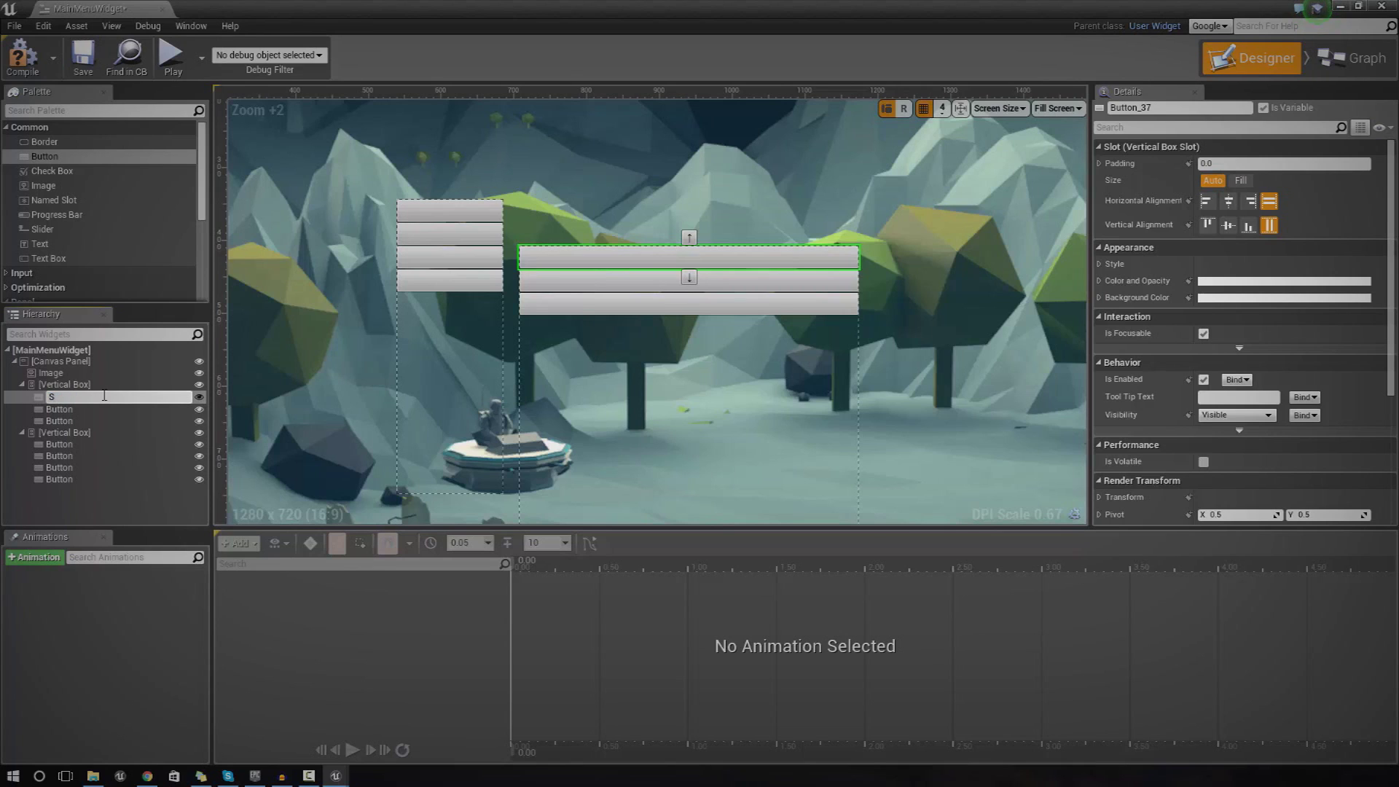
pyautogui.write('StartGame')
pyautogui.press('Return')
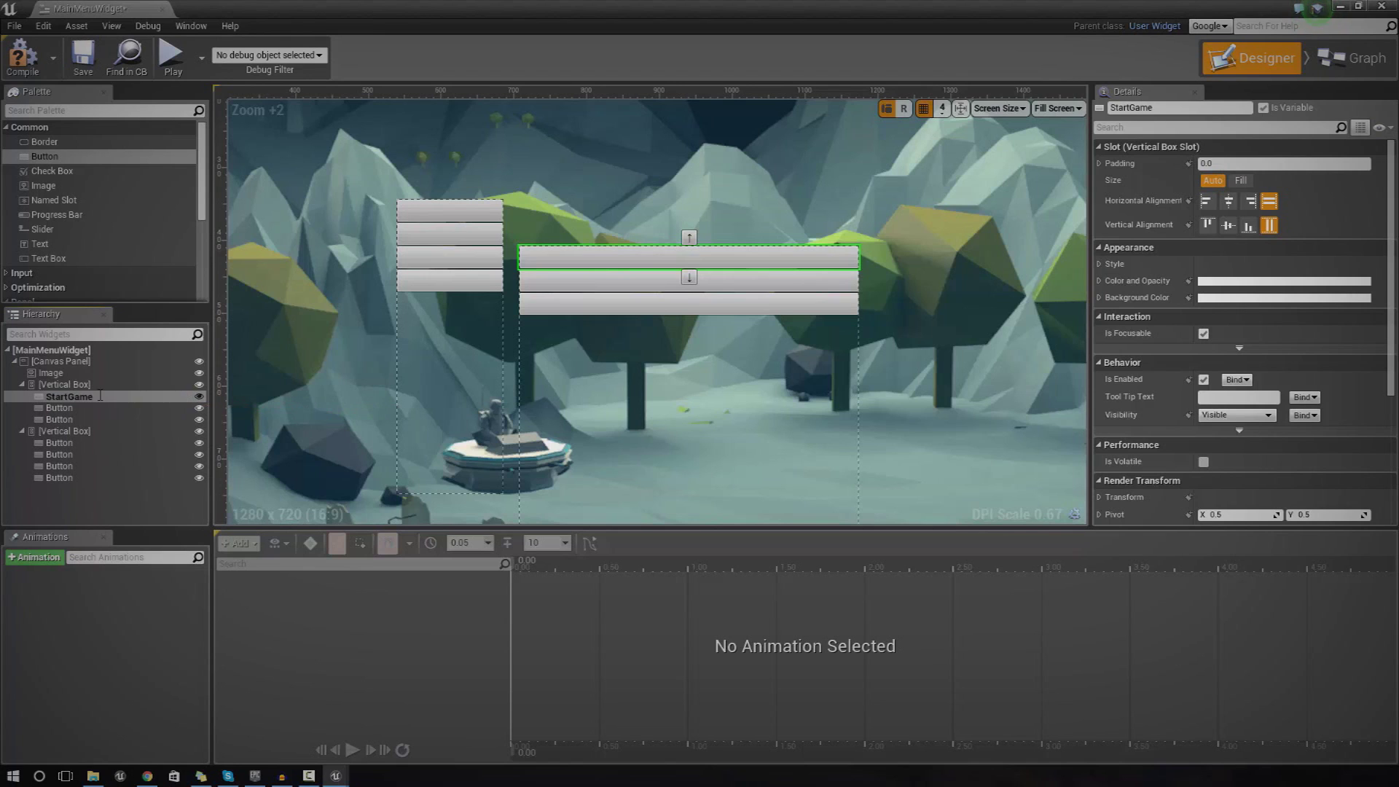
pyautogui.click(59, 408)
pyautogui.rightClick(74, 409)
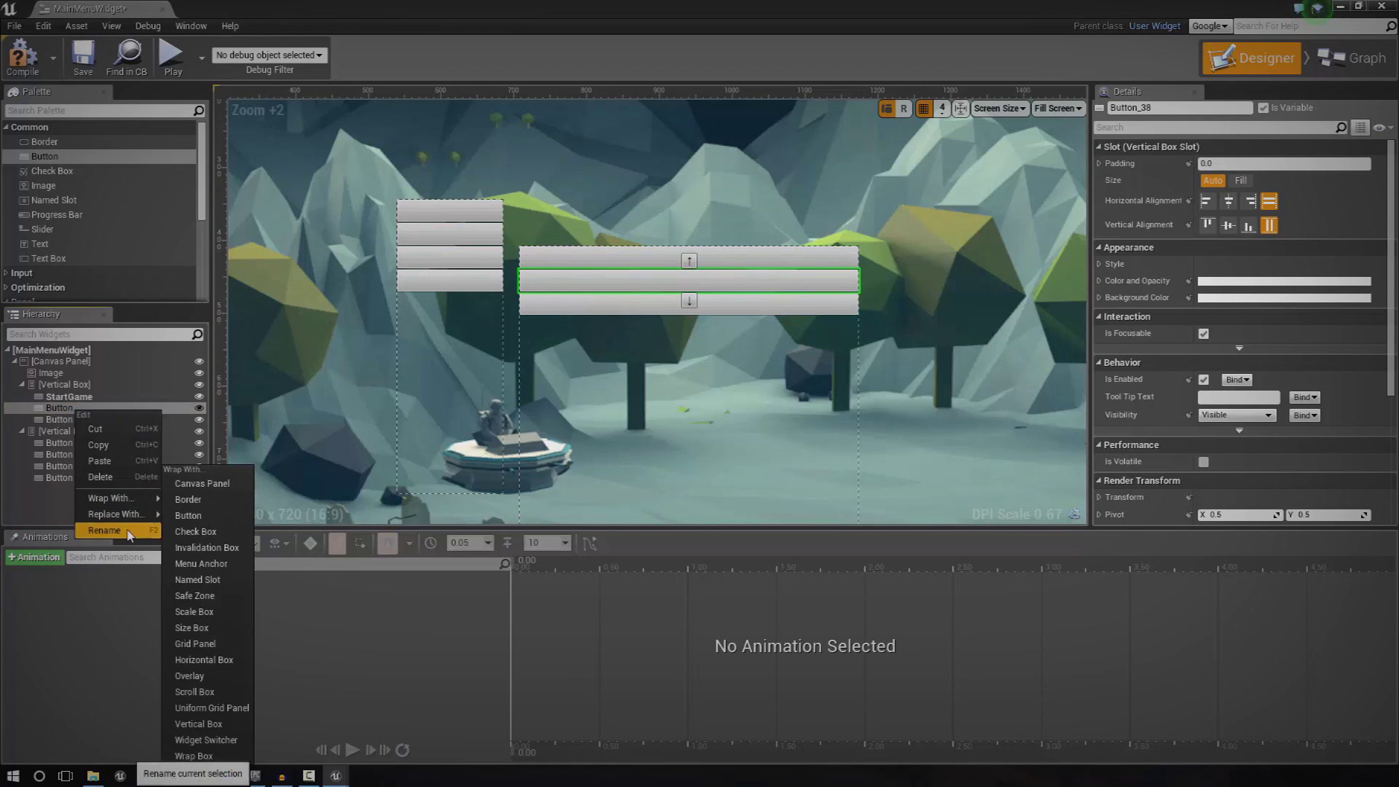
pyautogui.click(104, 530)
pyautogui.write('Options')
pyautogui.press('Return')
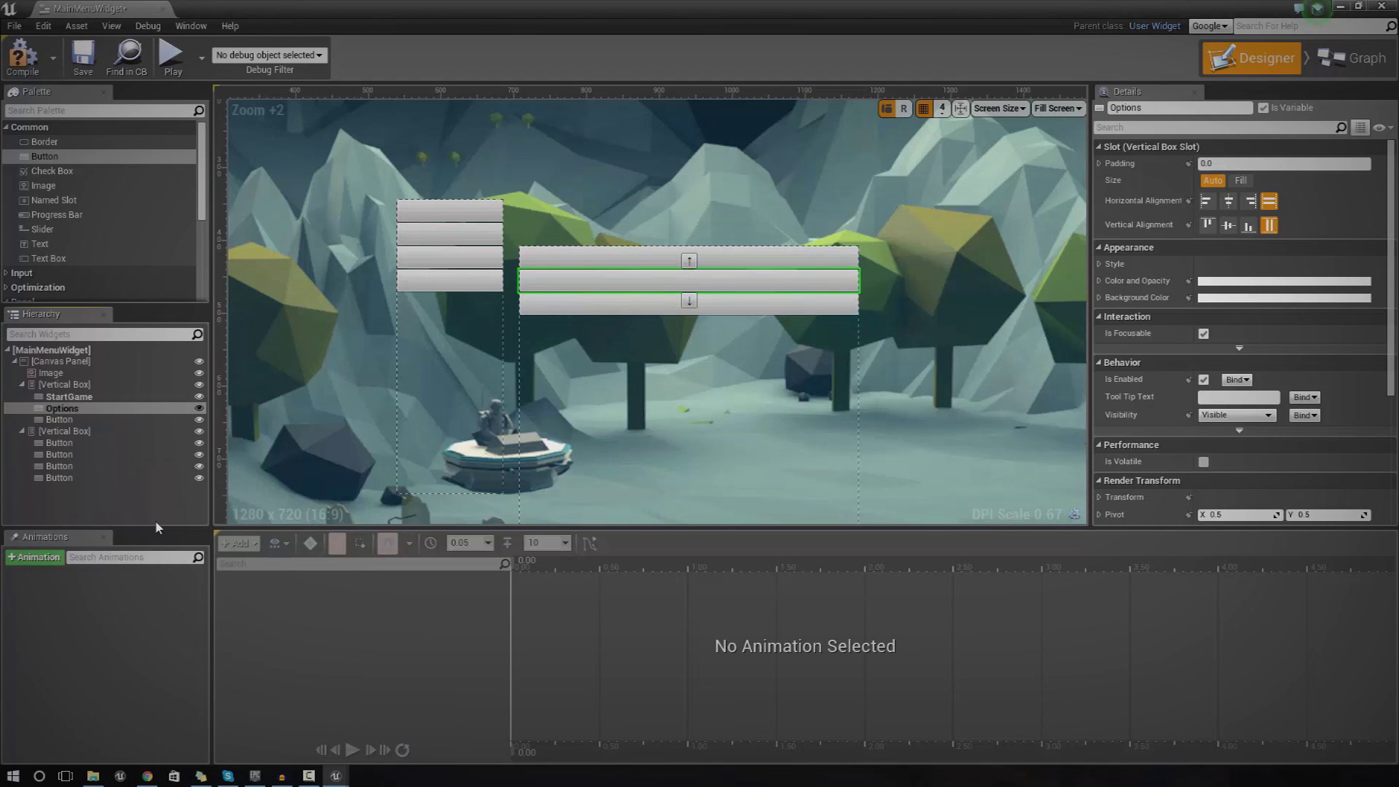
pyautogui.click(59, 420)
pyautogui.rightClick(73, 420)
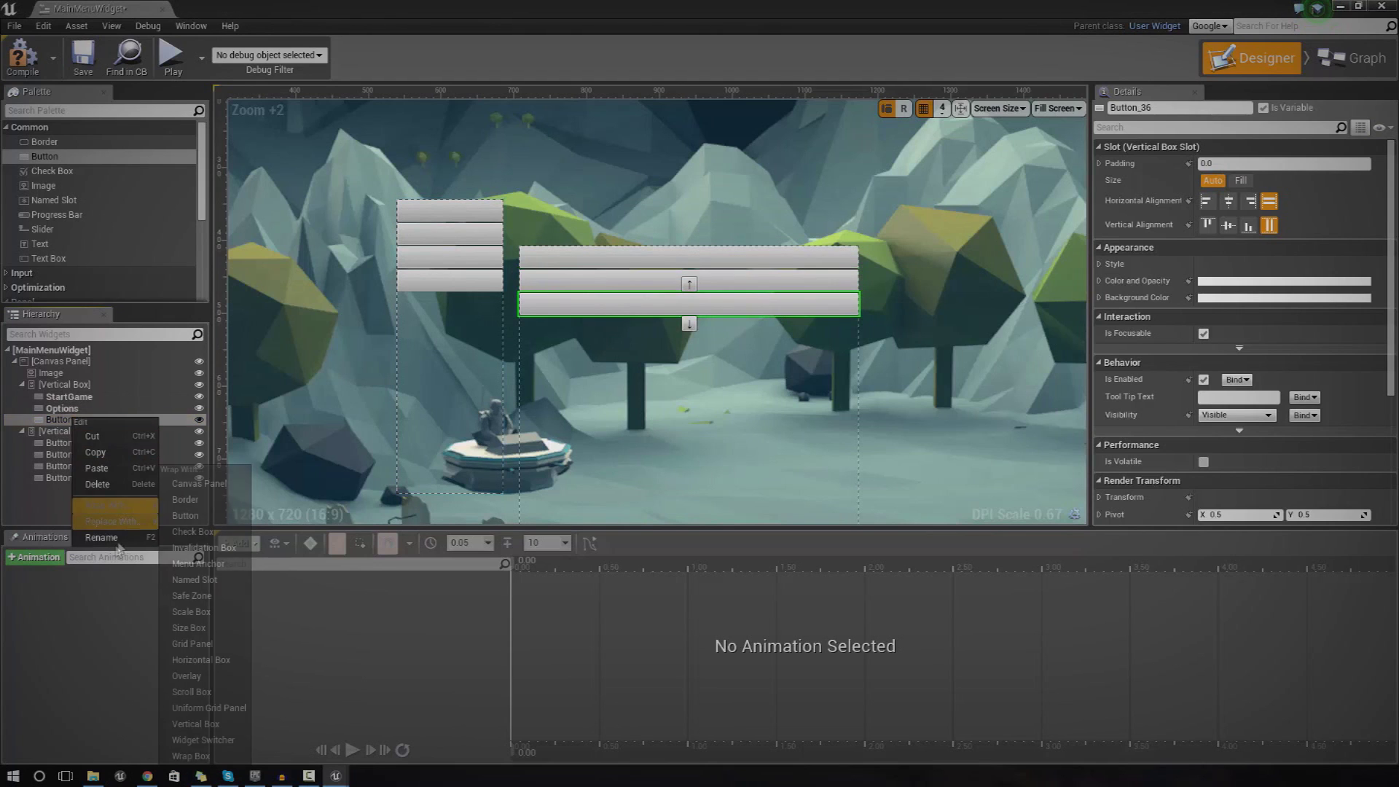
pyautogui.click(120, 542)
pyautogui.write('QuitGame')
pyautogui.press('Return')
# Step: Rename the second box's first two buttons 1920x1080 and 1280x480
pyautogui.moveTo(66, 421); pyautogui.dragTo(65, 446)
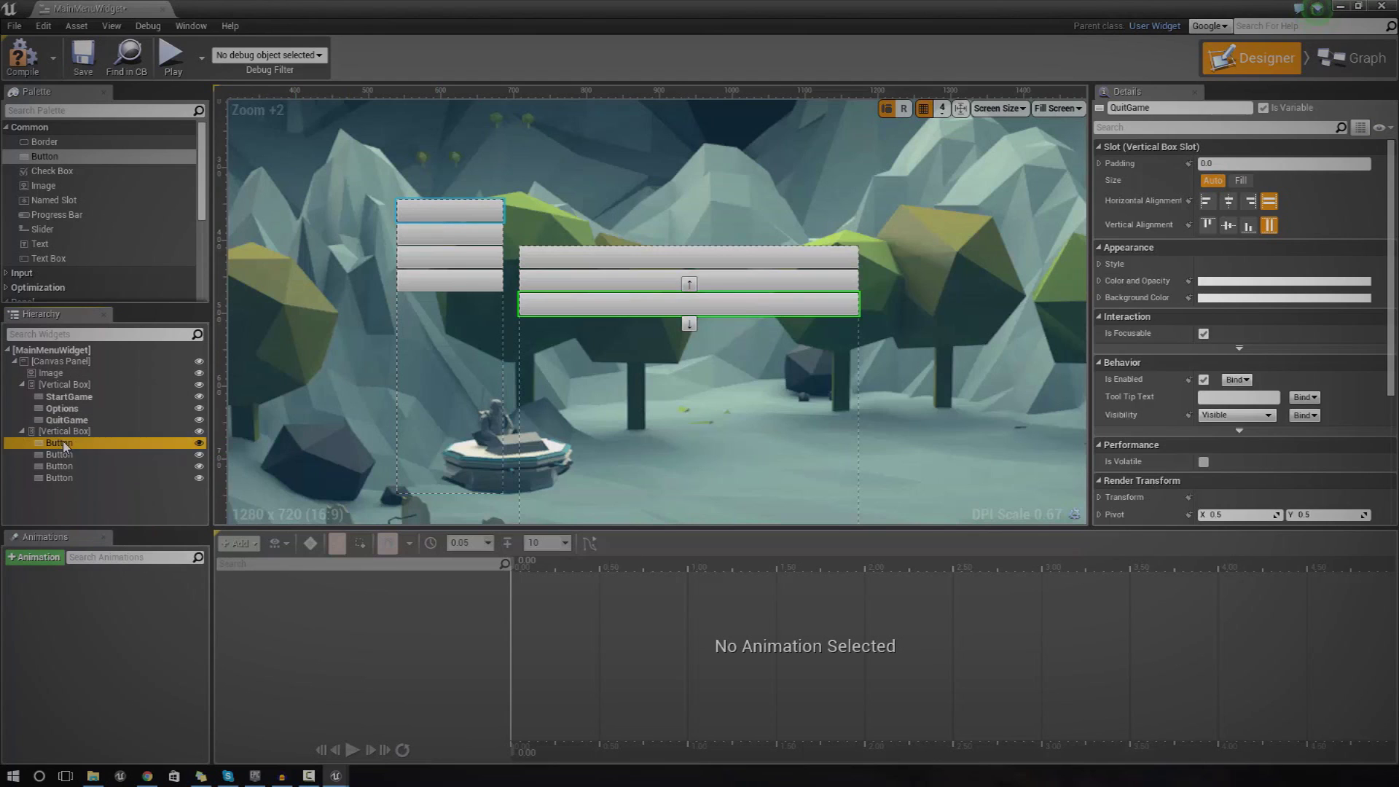
pyautogui.rightClick(64, 444)
pyautogui.click(108, 560)
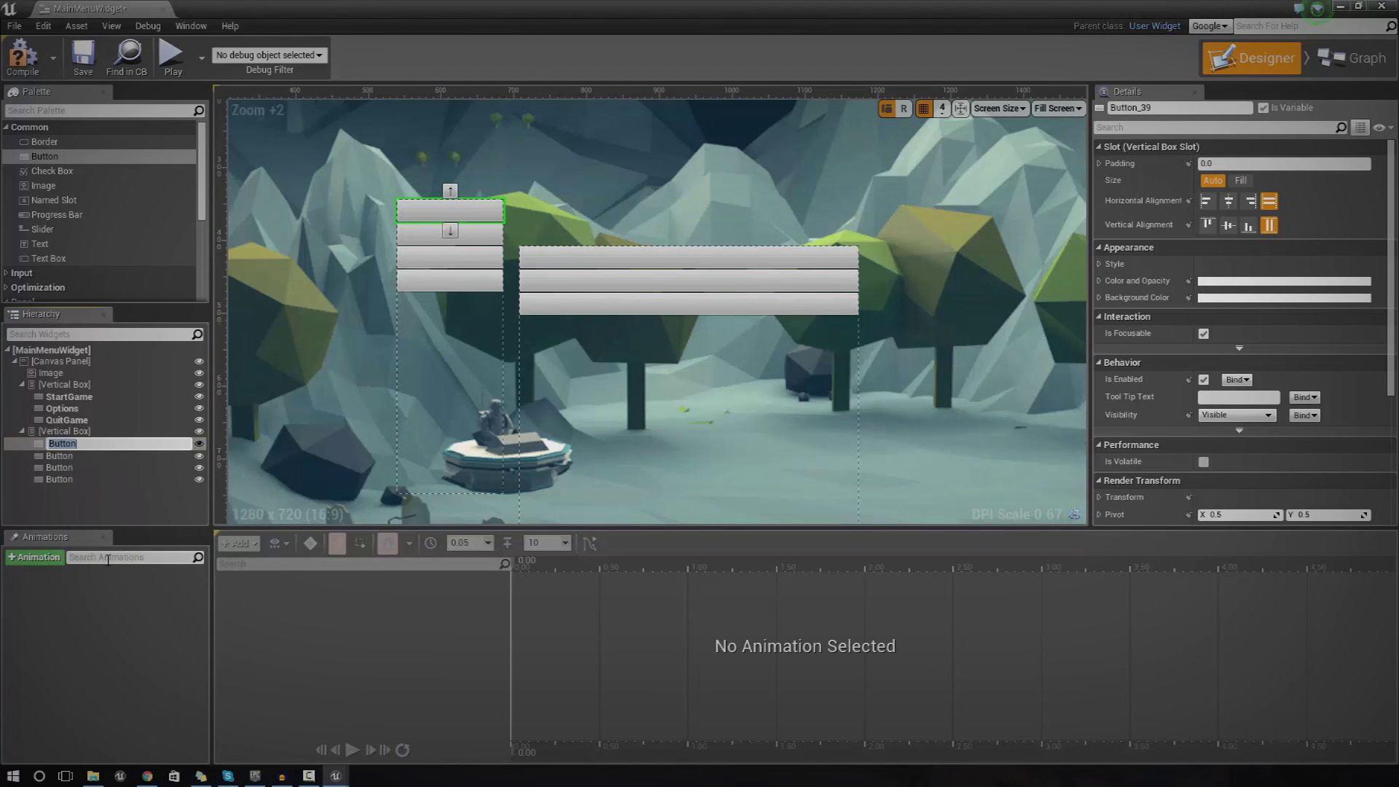
pyautogui.write('1920x1080')
pyautogui.press('Return')
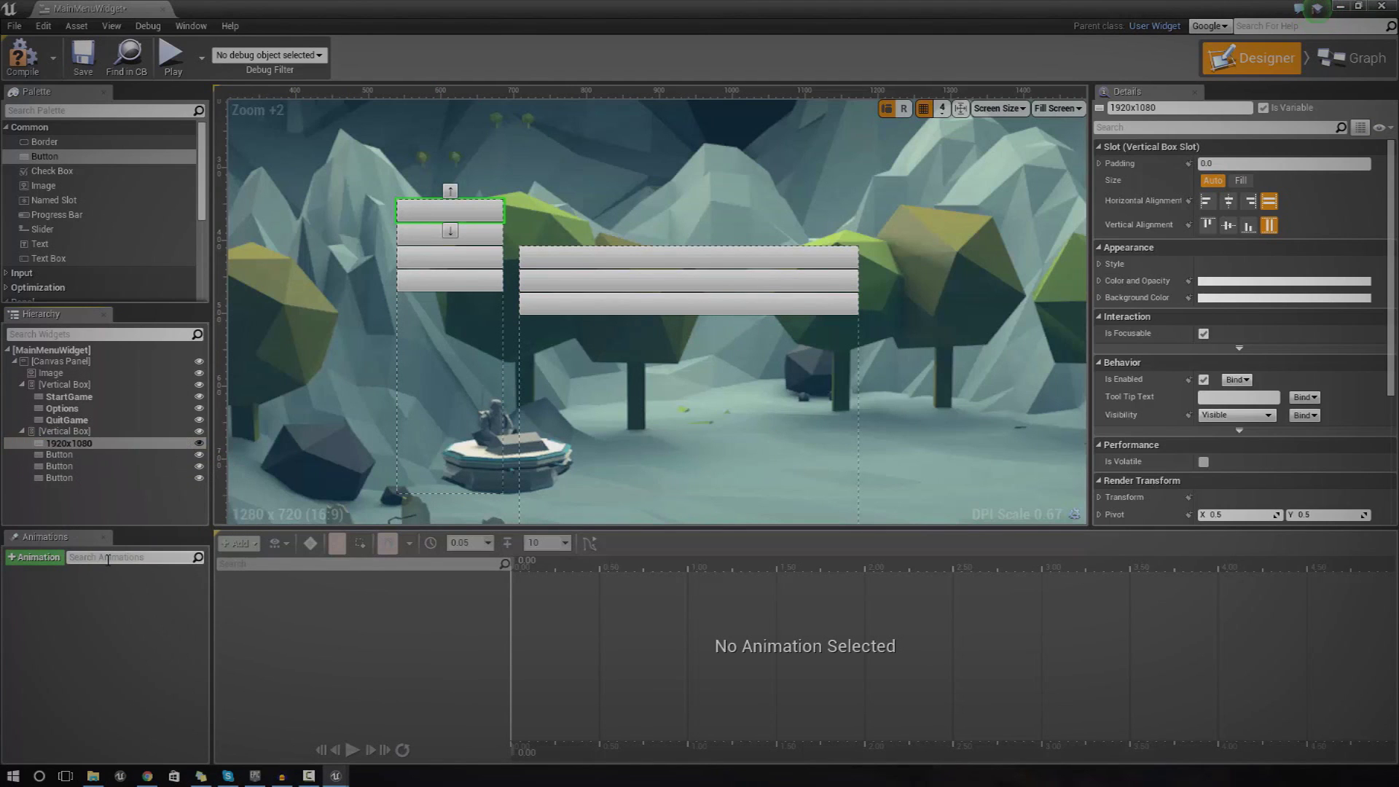
pyautogui.rightClick(83, 452)
pyautogui.click(125, 575)
pyautogui.write('1280x')
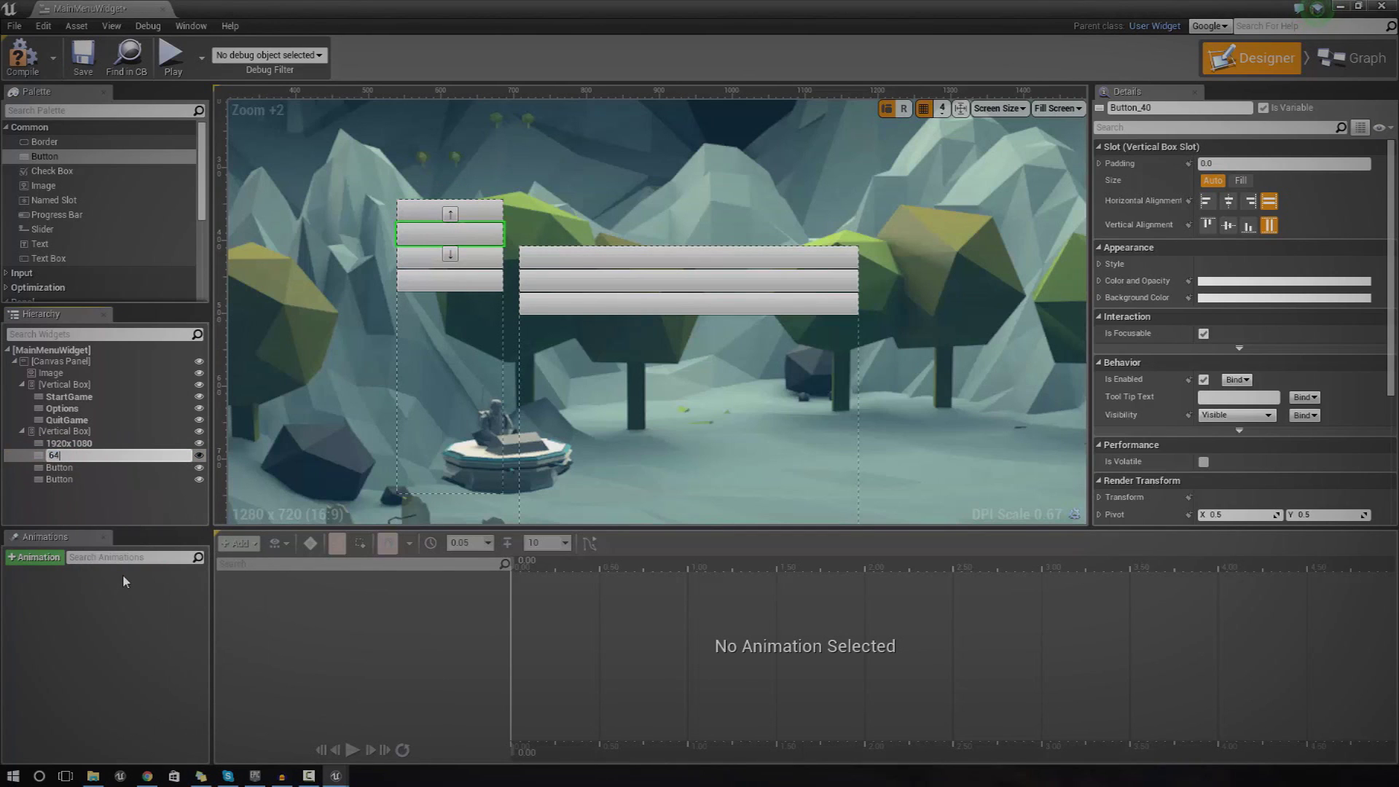
pyautogui.write('480')
pyautogui.press('Return')
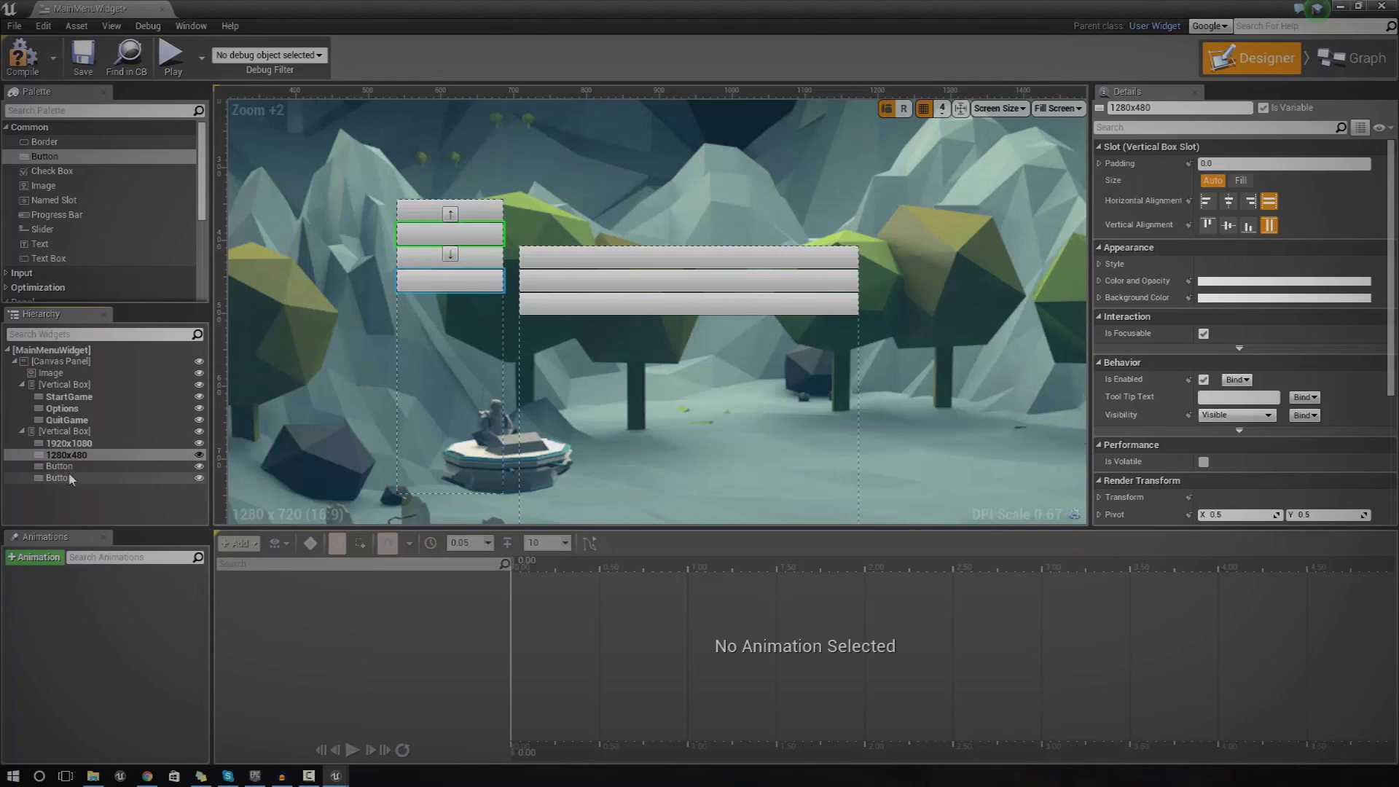
# Step: Rename the second box's last two buttons 640x480 and ReturnToMenu
pyautogui.click(58, 466)
pyautogui.rightClick(66, 466)
pyautogui.click(112, 584)
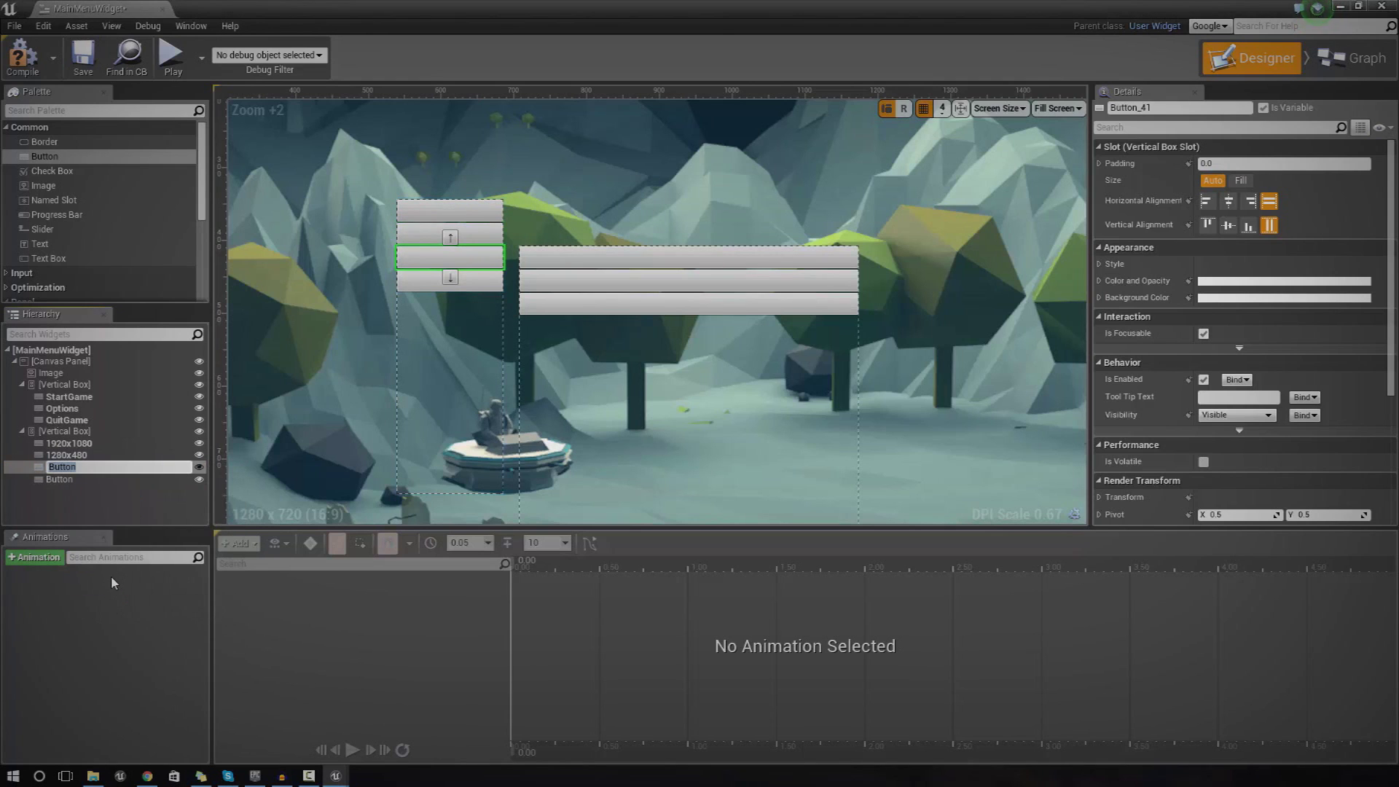
pyautogui.write('640')
pyautogui.write('x7')
pyautogui.press('BackSpace')
pyautogui.write('80')
pyautogui.press('Return')
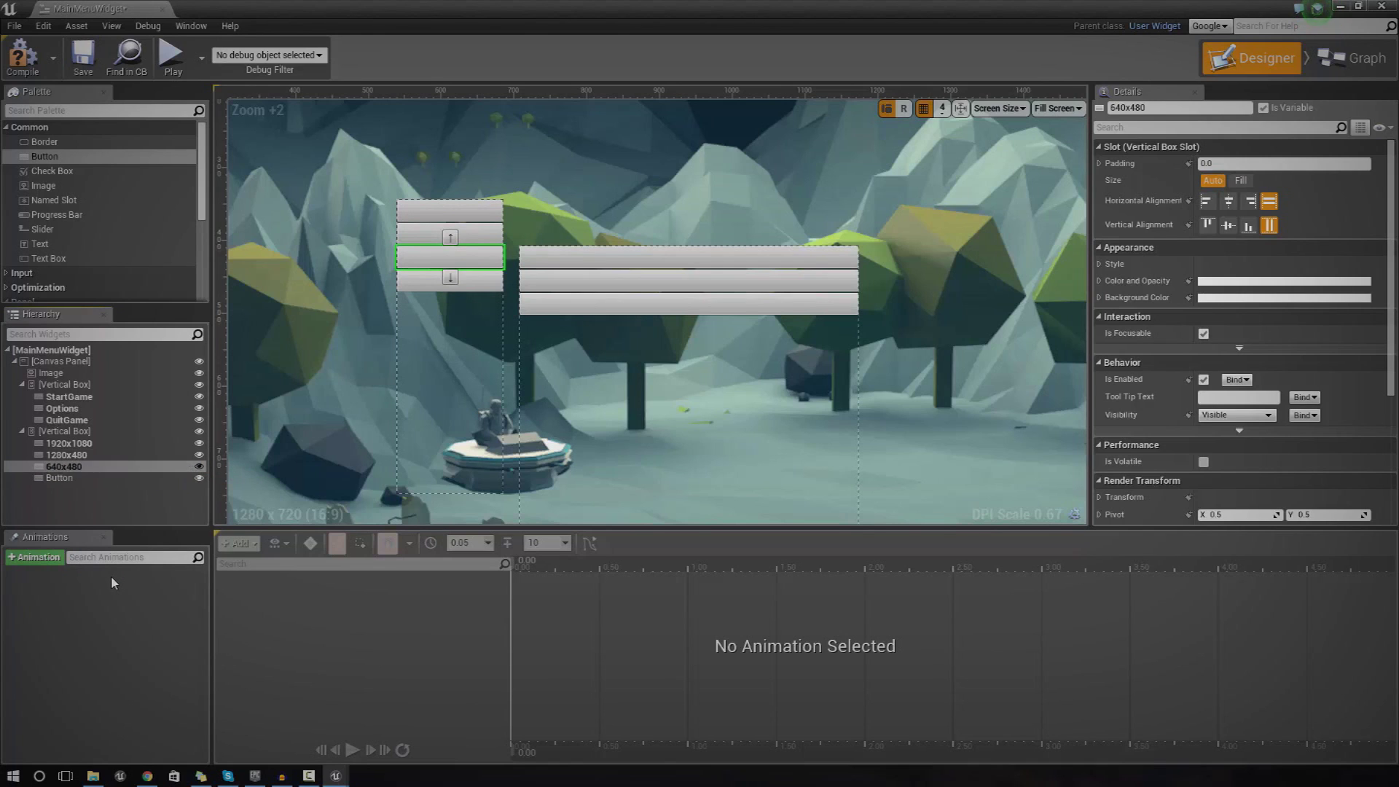
pyautogui.rightClick(77, 480)
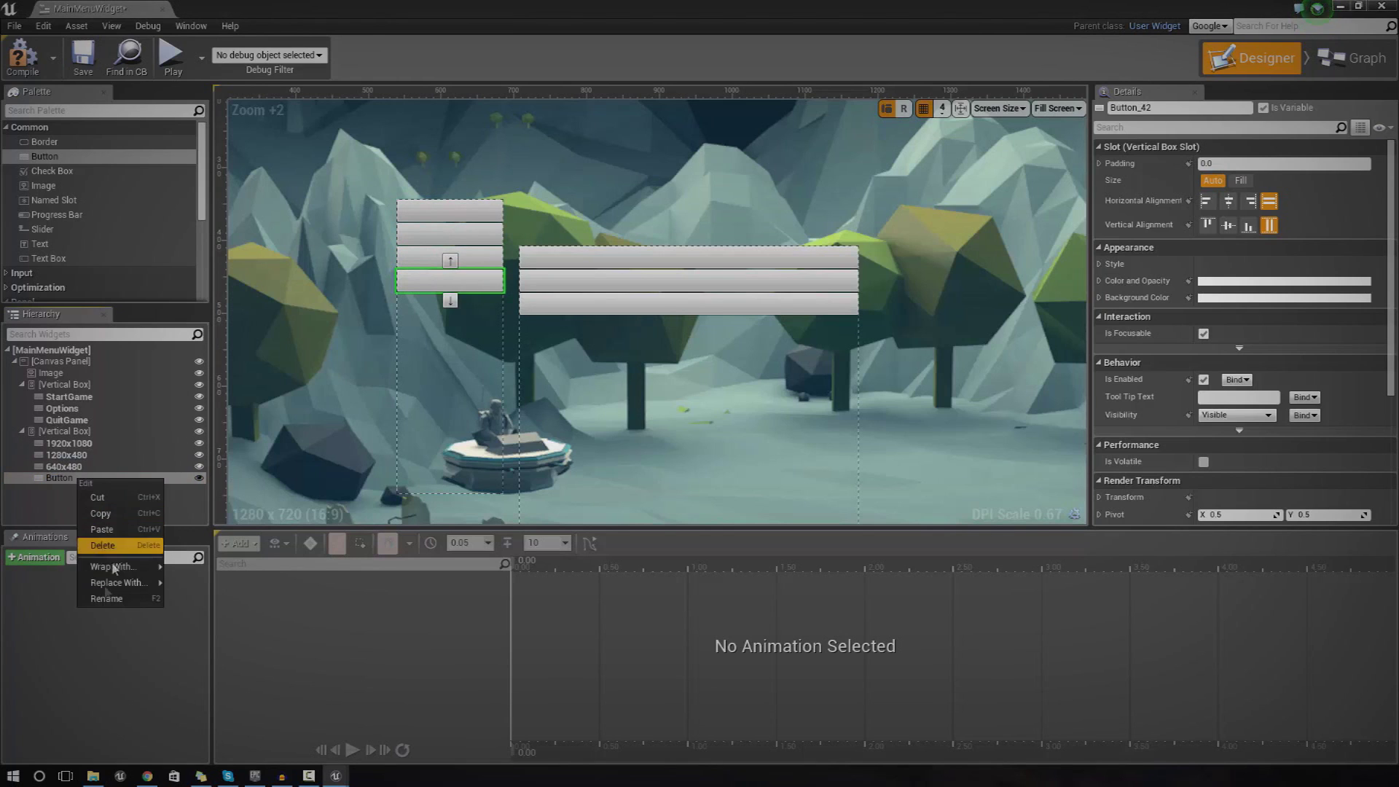
pyautogui.click(106, 598)
pyautogui.write('Return')
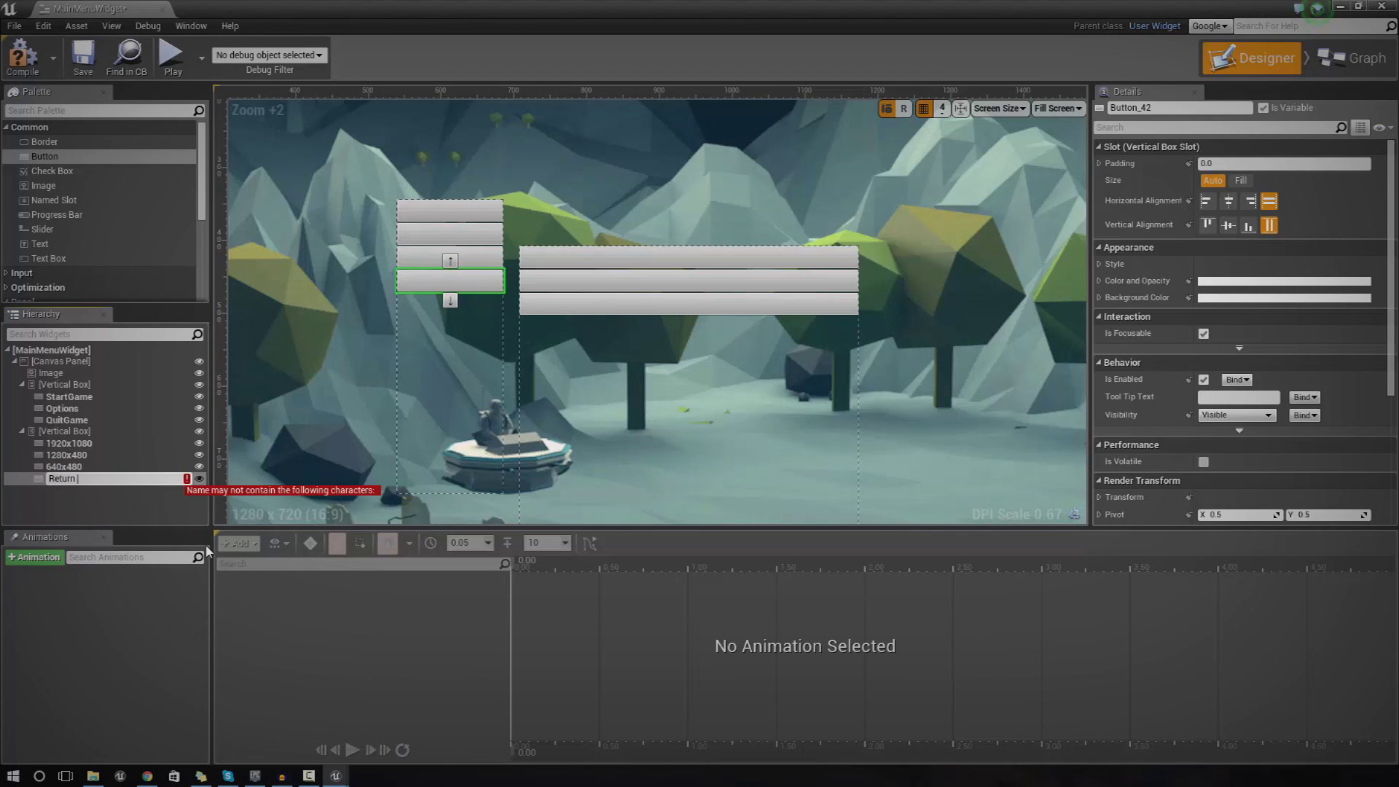
pyautogui.press('BackSpace')
pyautogui.write('ToMenu')
pyautogui.press('Return')
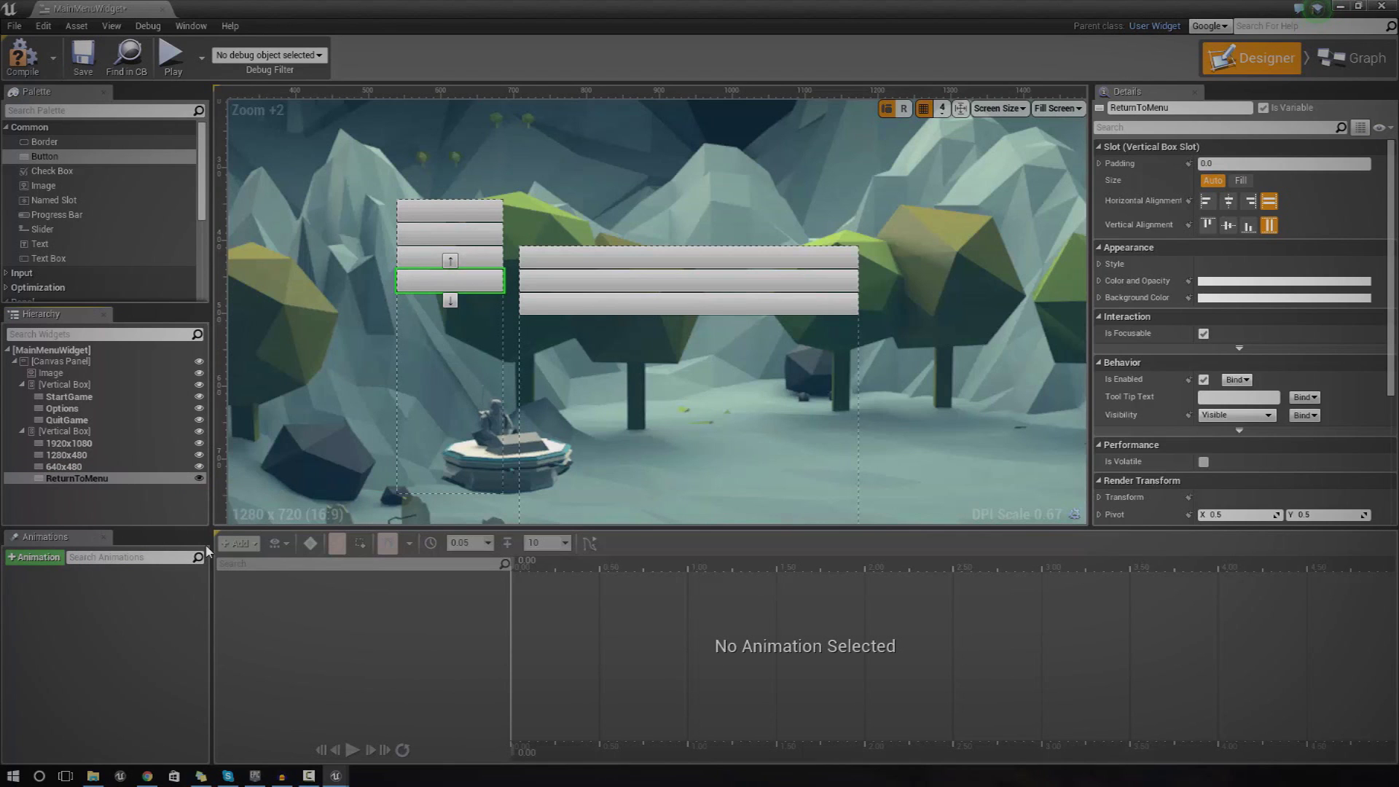
pyautogui.scroll(-1, 686, 356)
pyautogui.scroll(-4, 687, 356)
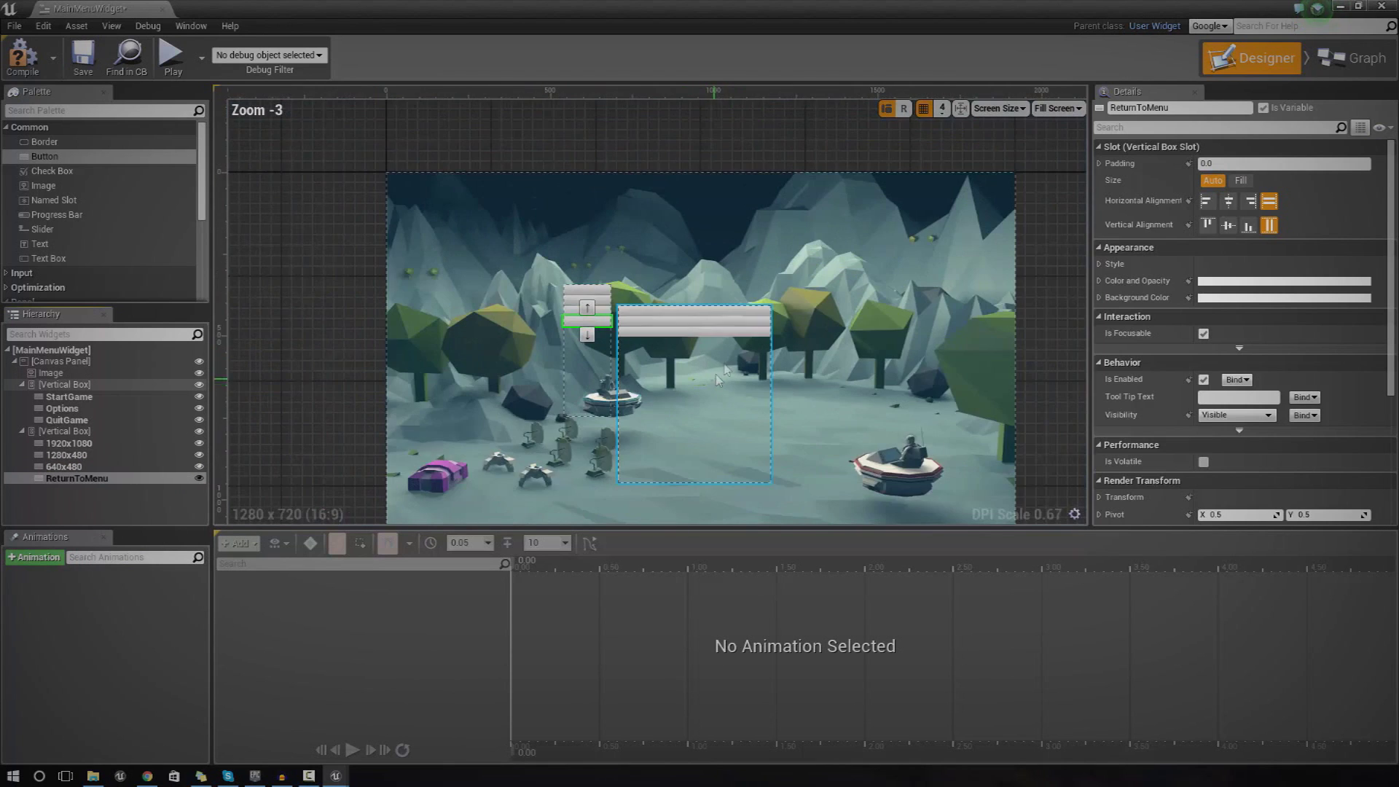
# Step: Move the 1920x1080 button down one slot so it sits below 1280x480
pyautogui.scroll(2, 692, 361)
pyautogui.click(688, 311)
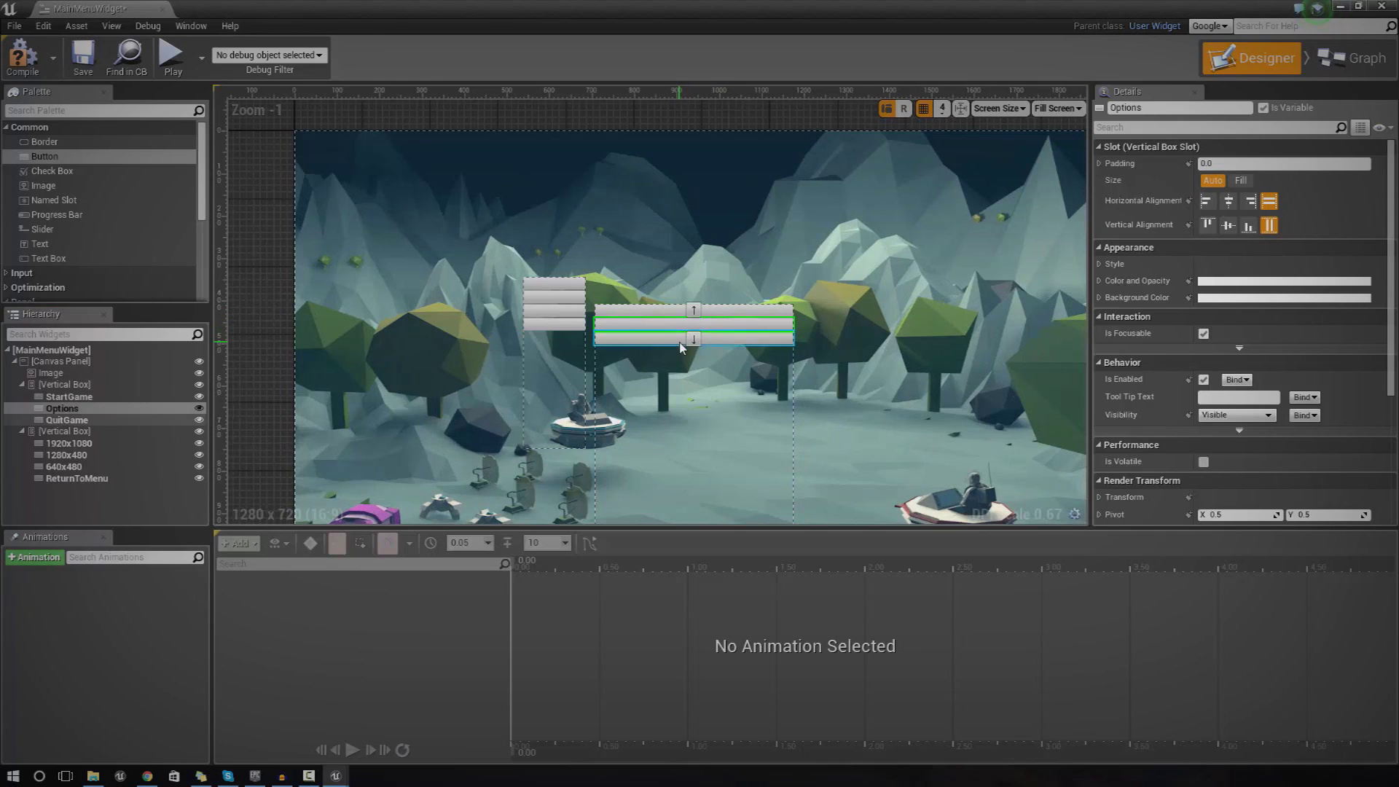
pyautogui.click(554, 285)
pyautogui.click(554, 298)
pyautogui.click(537, 313)
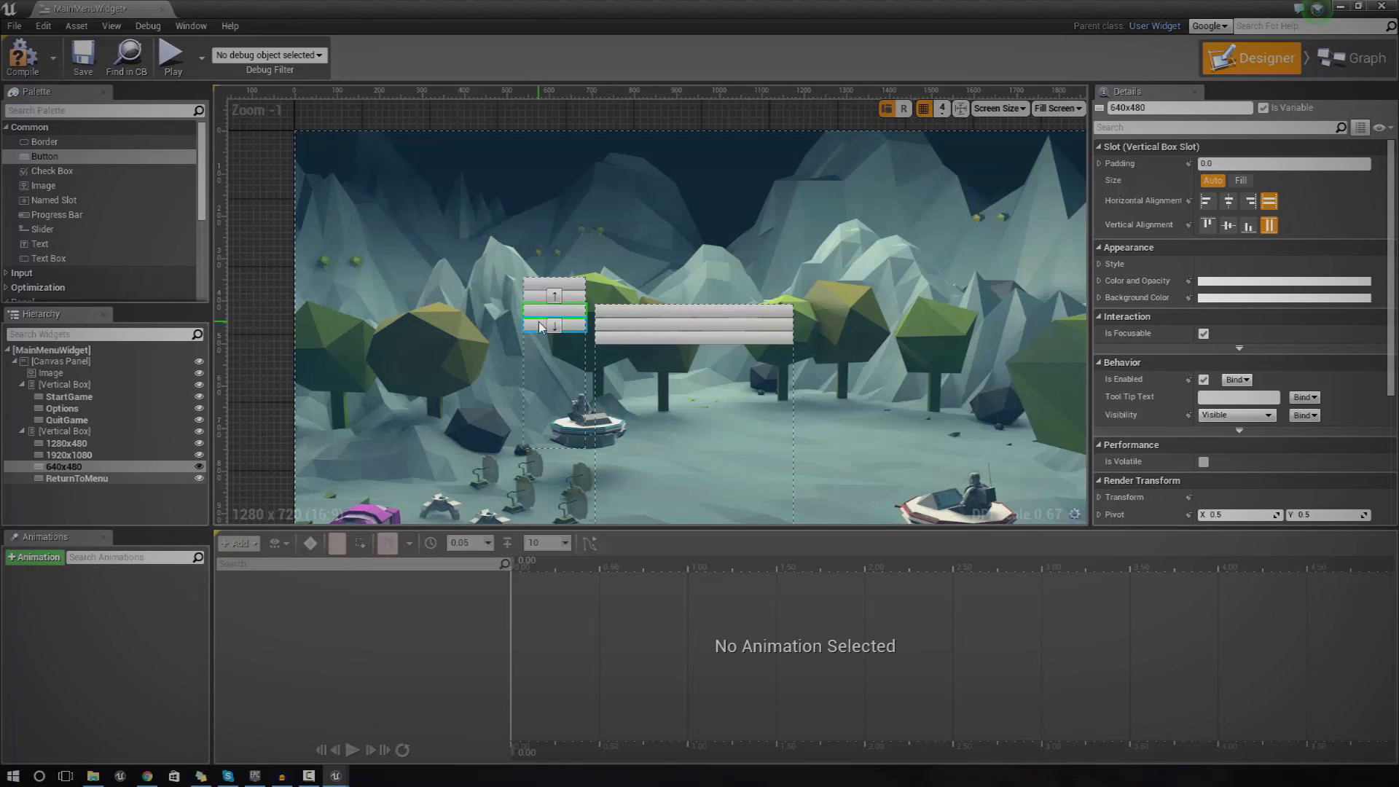
# Step: Zoom and pan the designer to show the whole menu frame
pyautogui.scroll(-3, 920, 478)
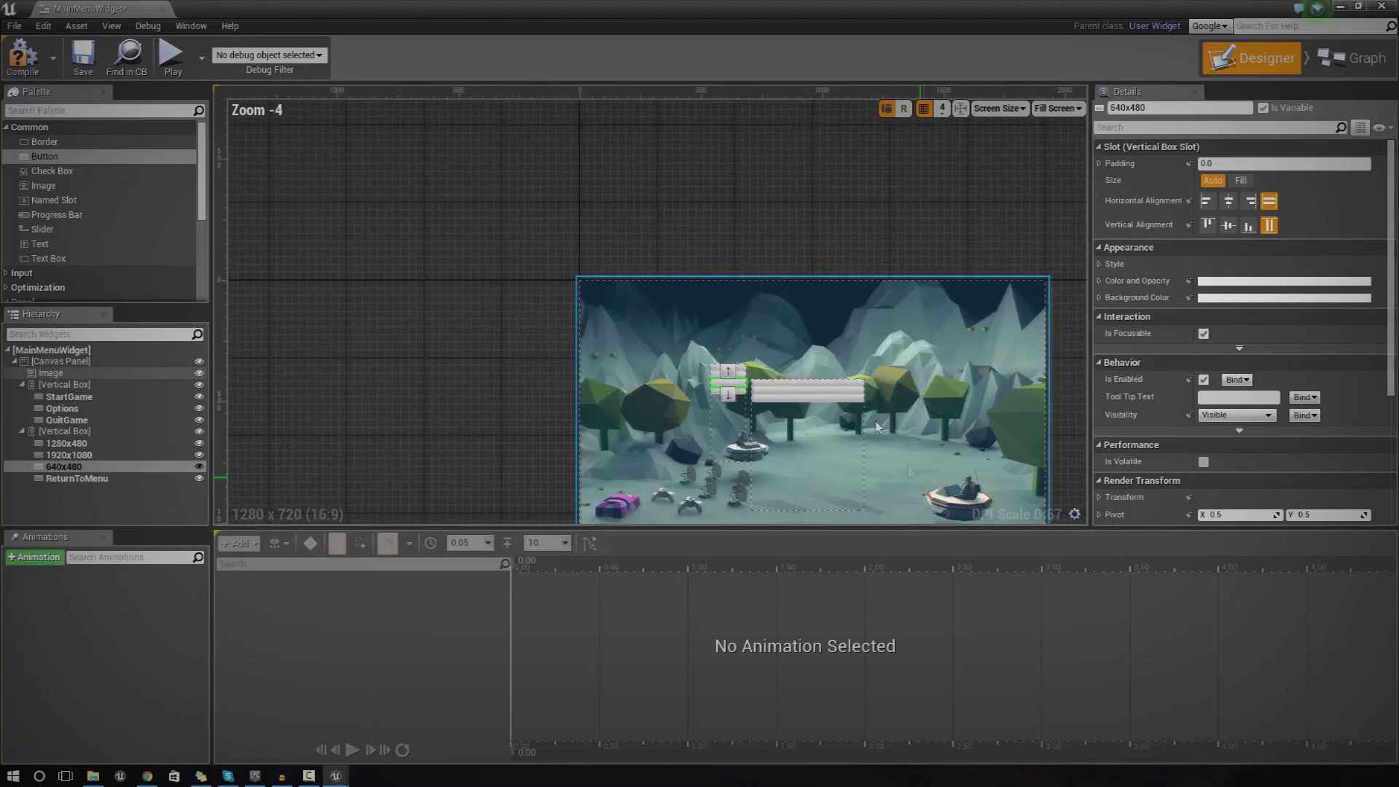
pyautogui.moveTo(921, 478); pyautogui.dragTo(766, 376, button='right')
pyautogui.scroll(2, 750, 365)
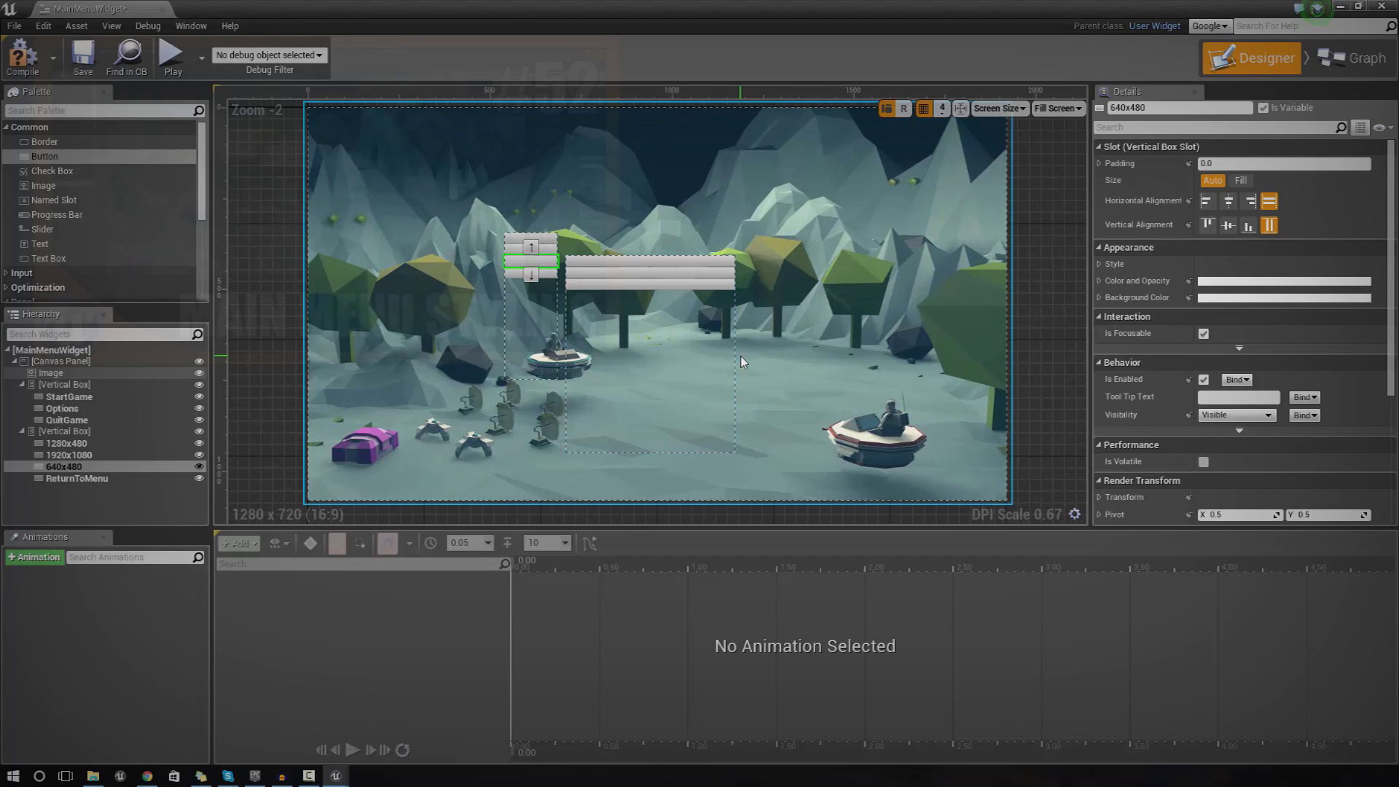